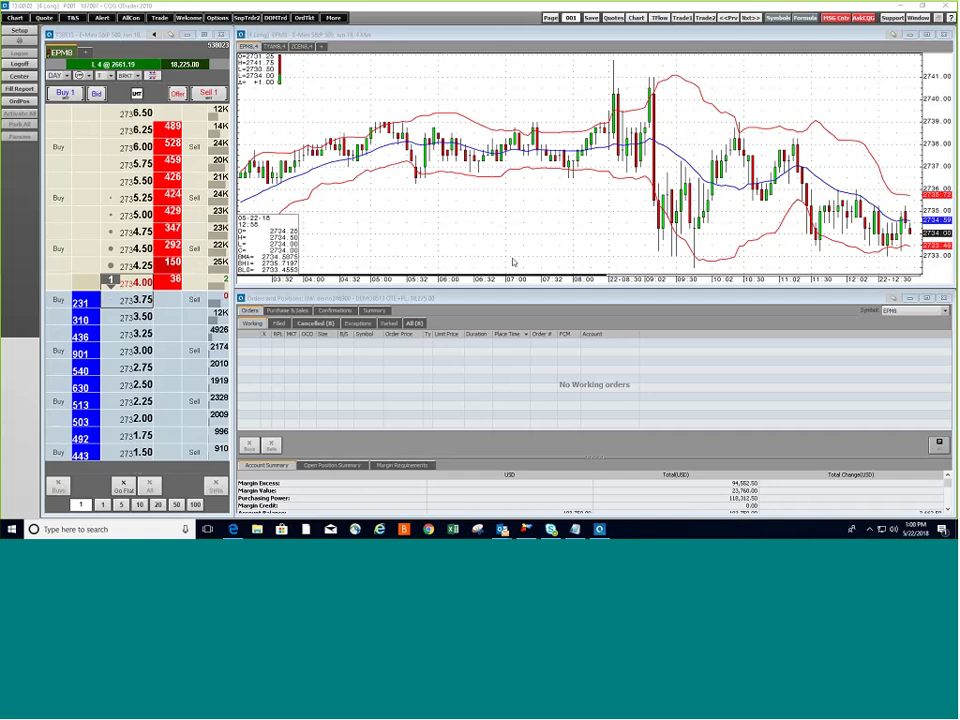
click(502, 530)
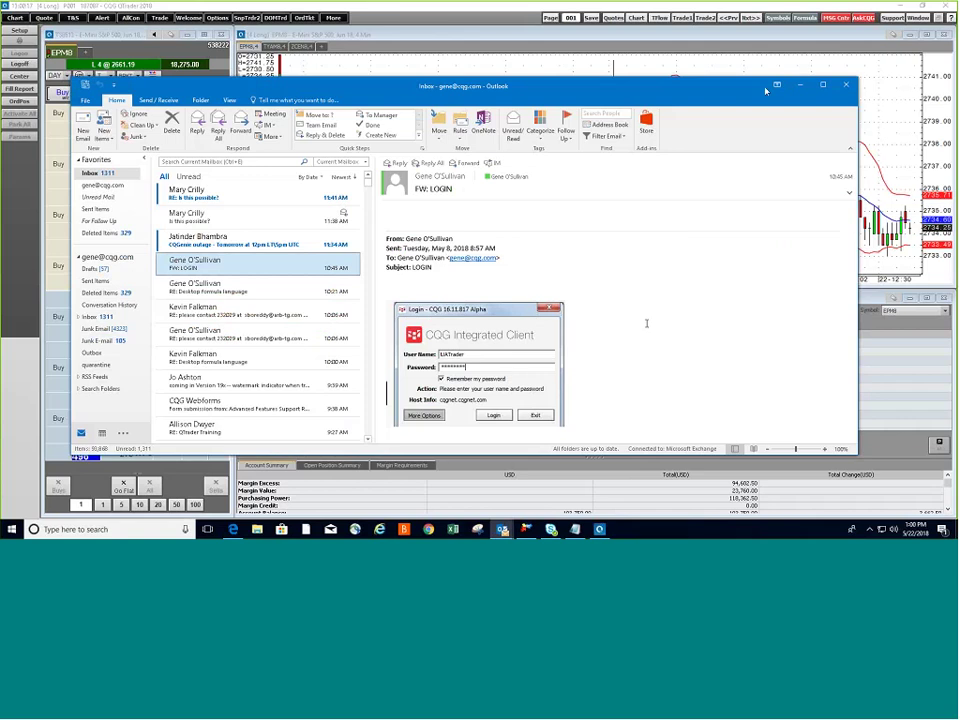
click(799, 85)
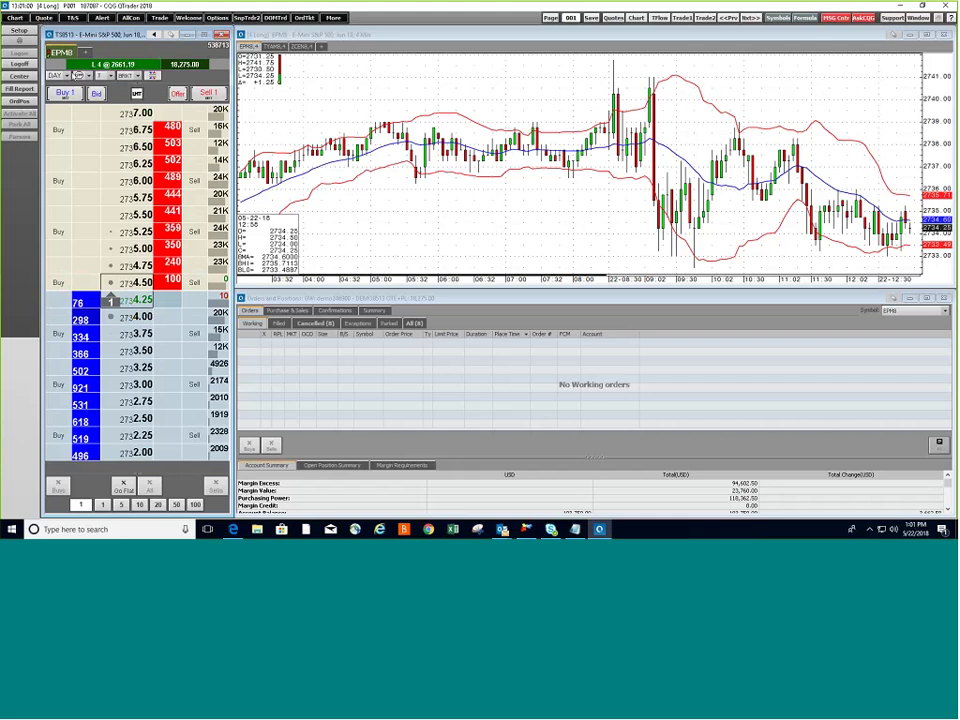
- Try to turn off Demo Trading mode in the DOMTrader setup while still logged on
click(25, 31)
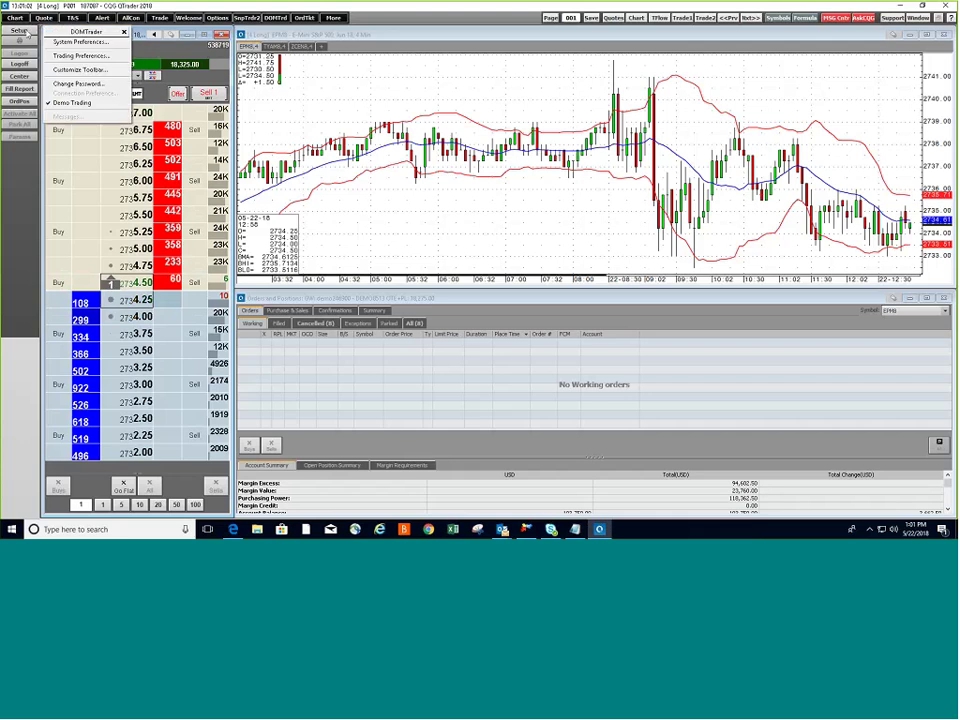
click(80, 103)
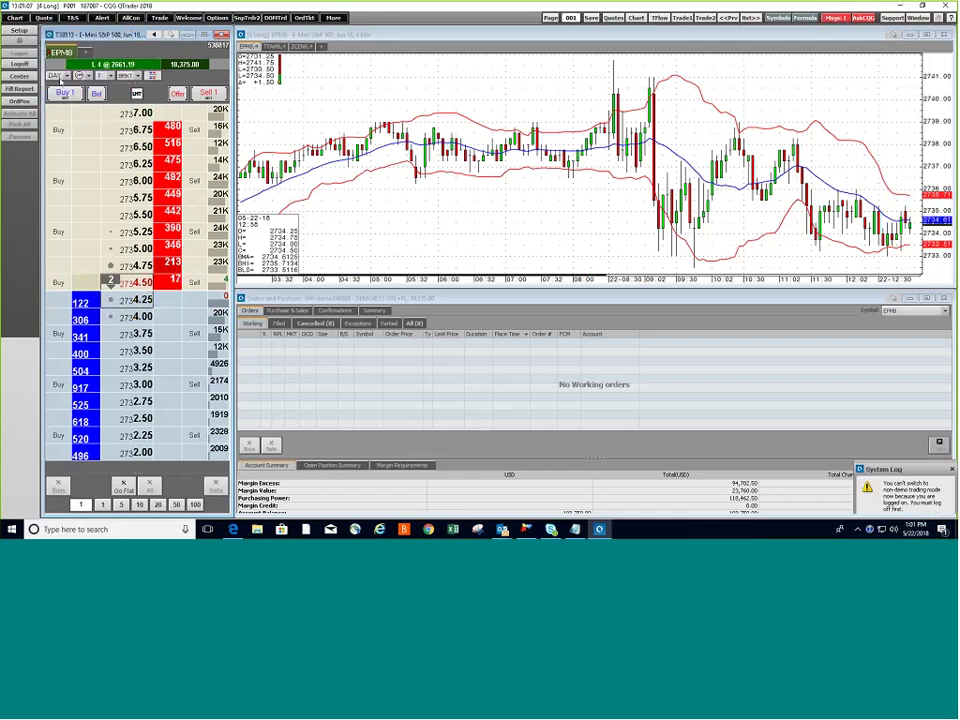
click(19, 31)
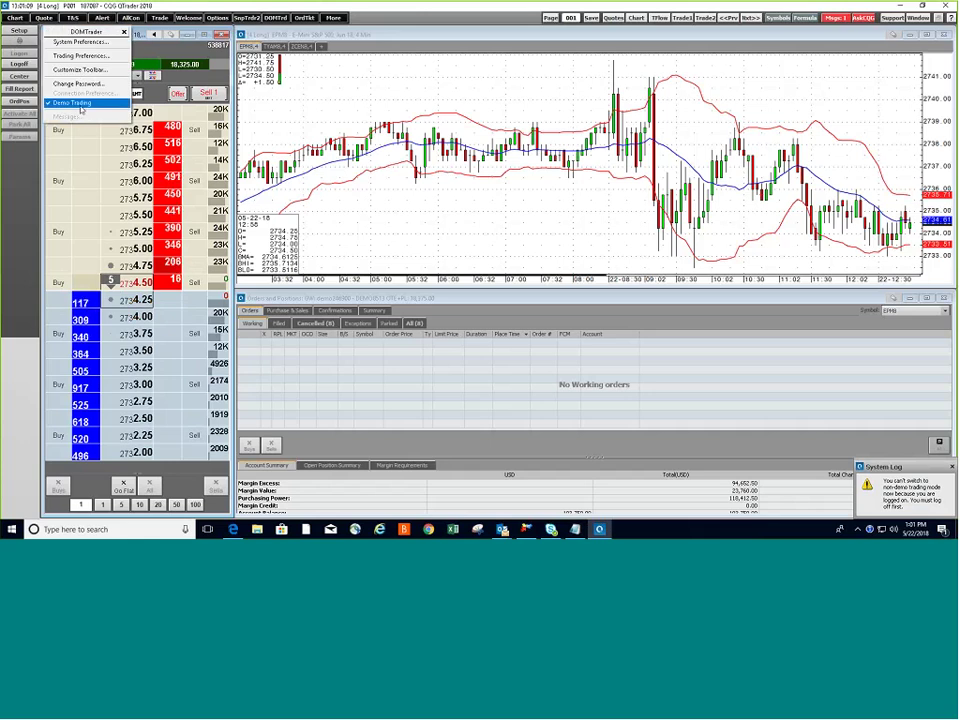
click(80, 104)
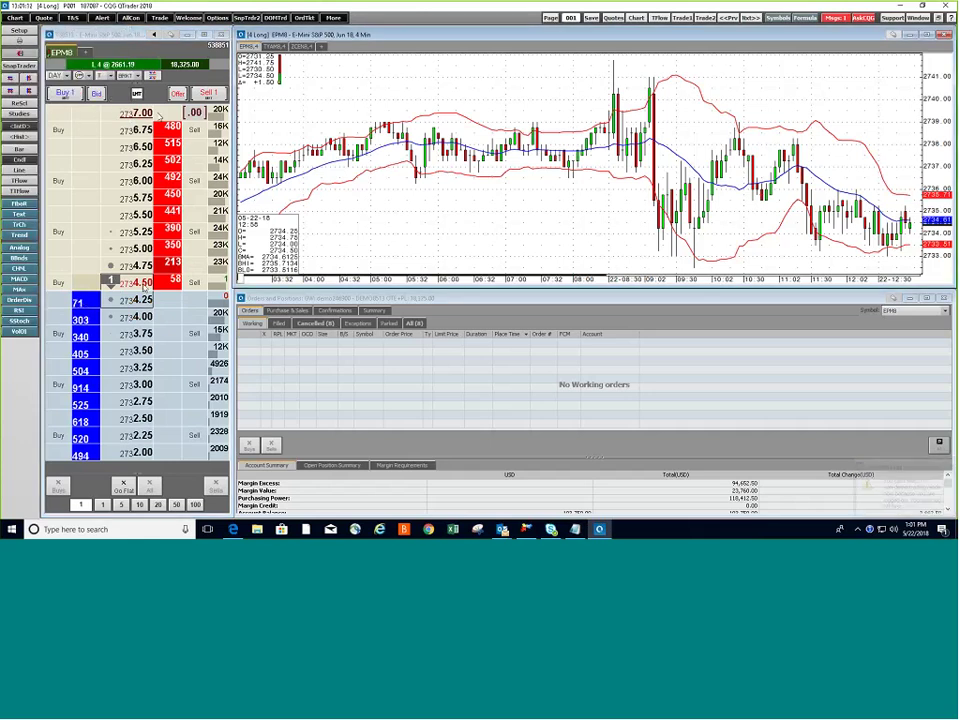
- Bring up a one-lot EPM8 bracket limit buy at 2732.75, cancel it, and switch the DOMTrader's order mode to OCO
click(63, 404)
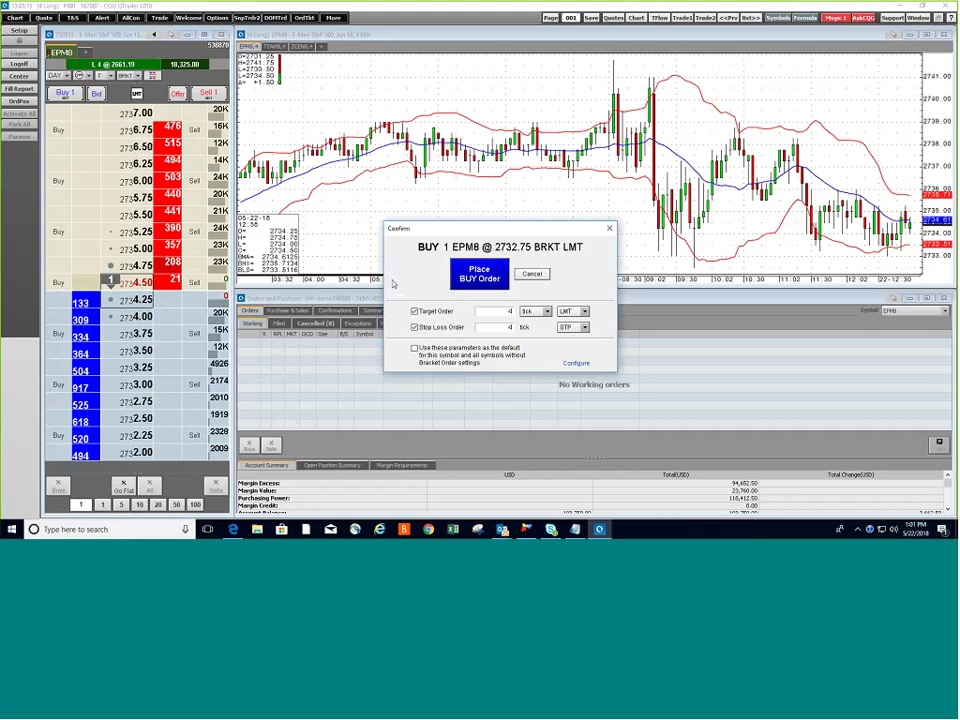
click(532, 275)
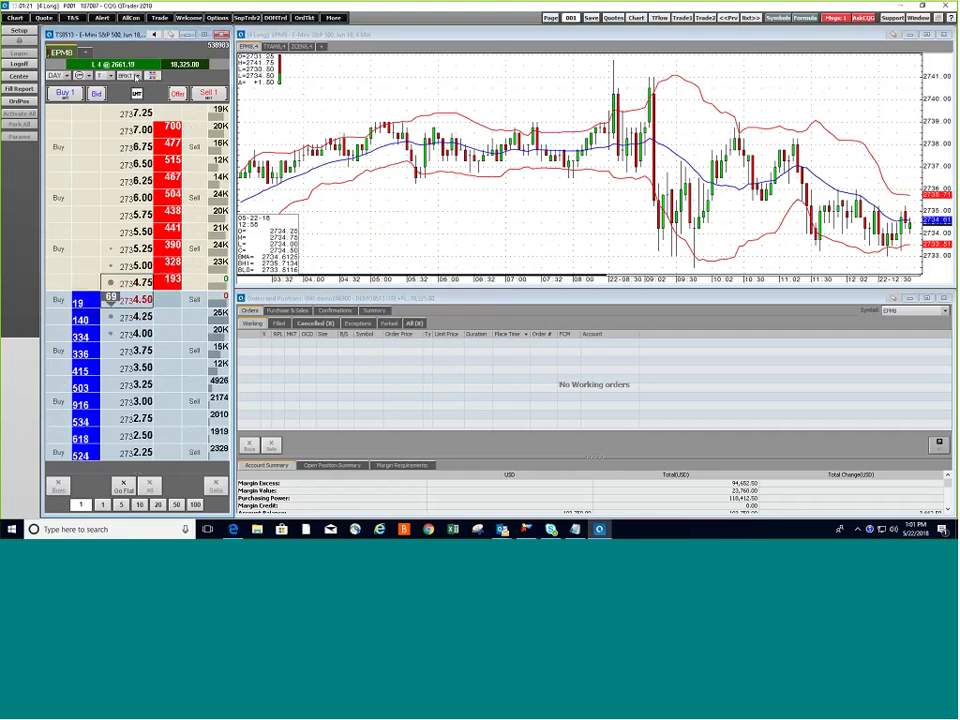
click(128, 76)
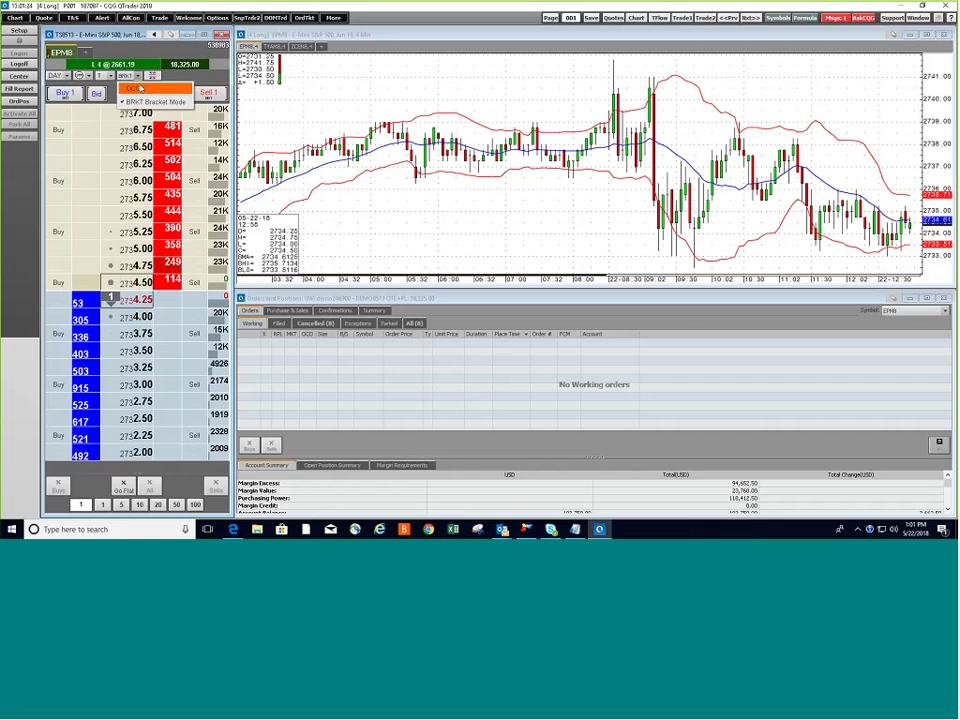
click(140, 88)
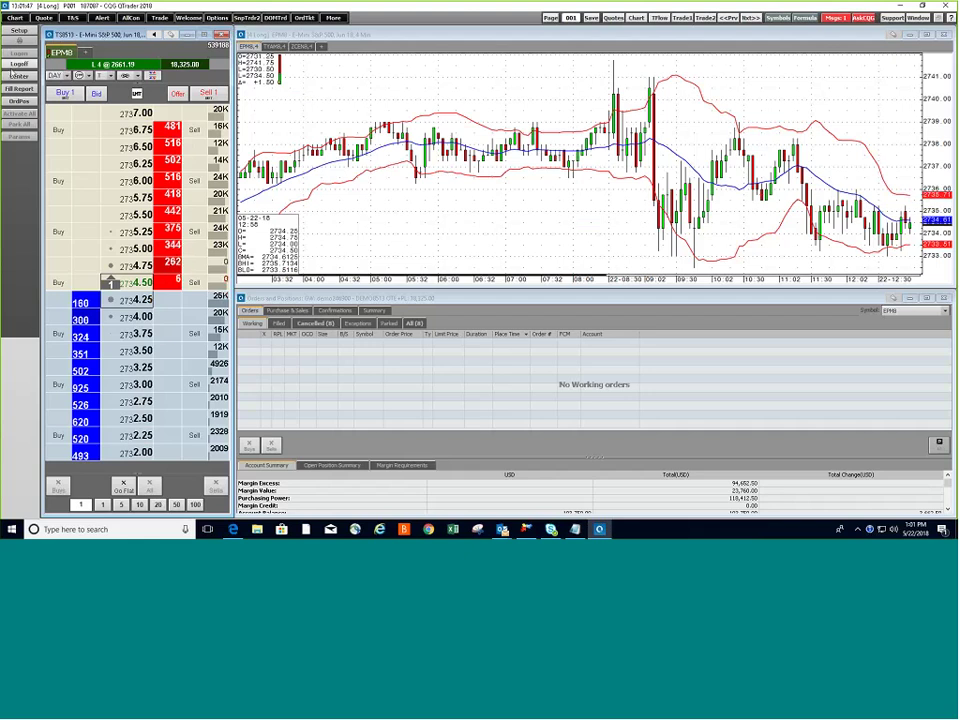
- Log off from order routing and turn off Demo Trading mode in the DOMTrader setup
click(20, 64)
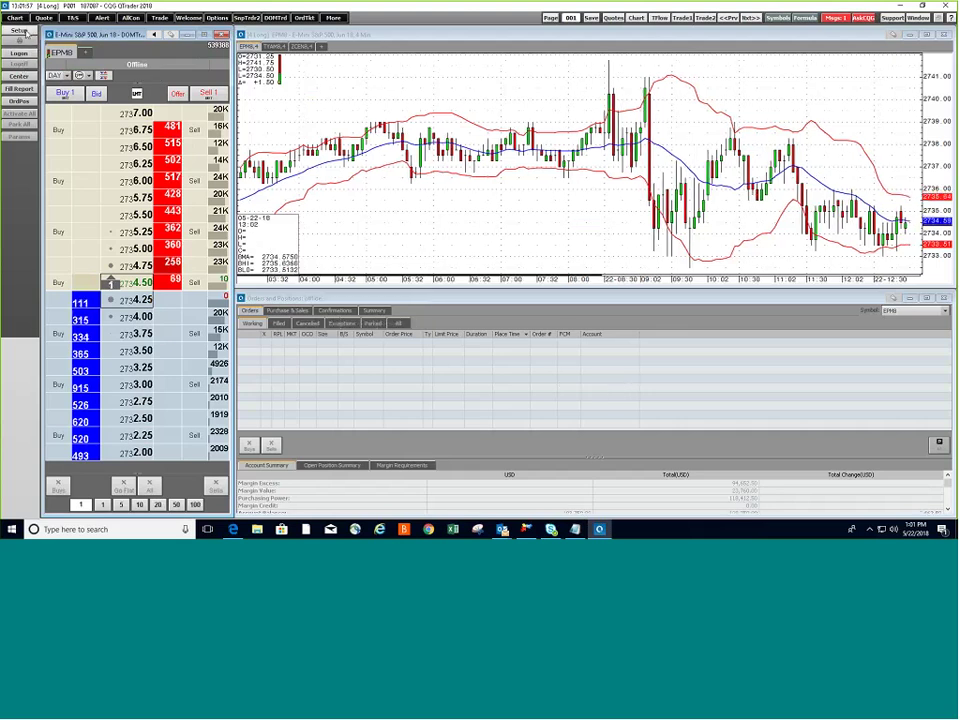
click(20, 31)
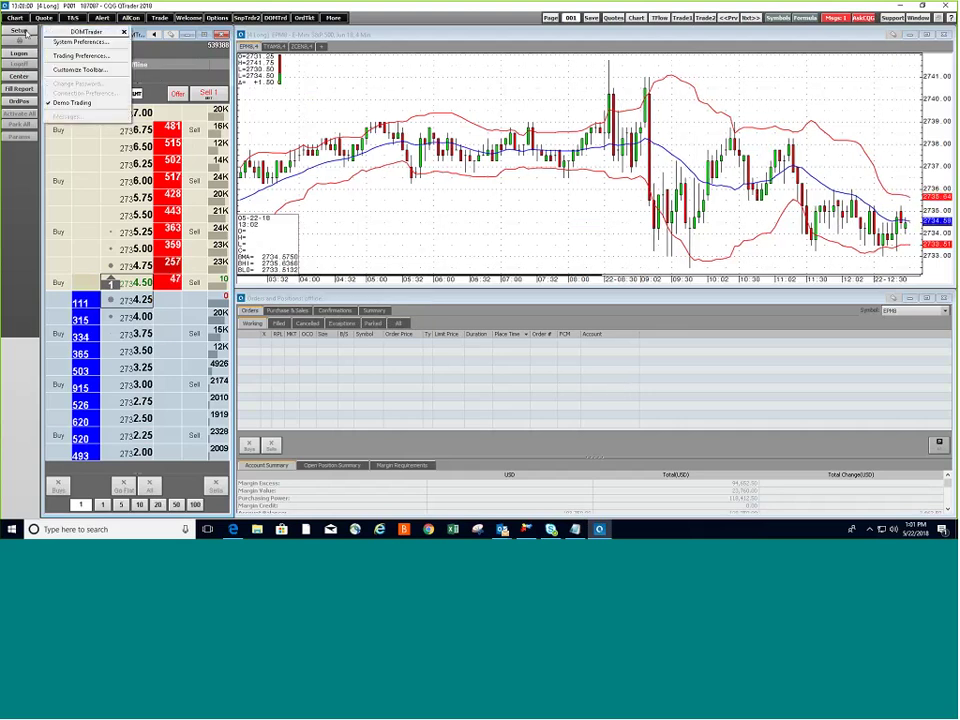
click(84, 104)
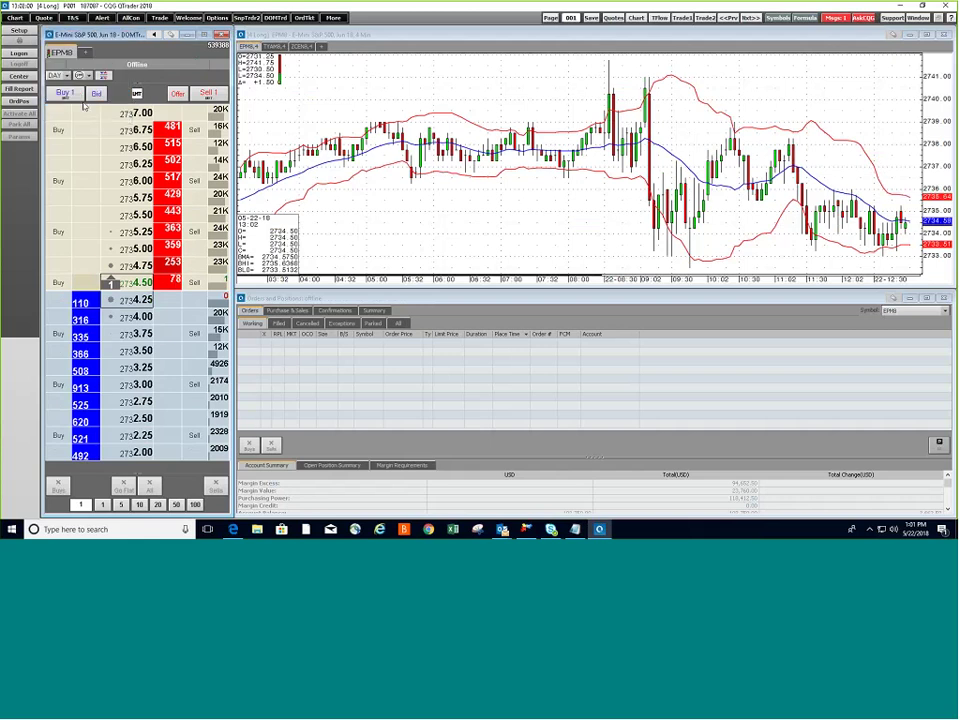
- Try the non-demo order routing logon without entering visible credentials, and cancel it
click(19, 55)
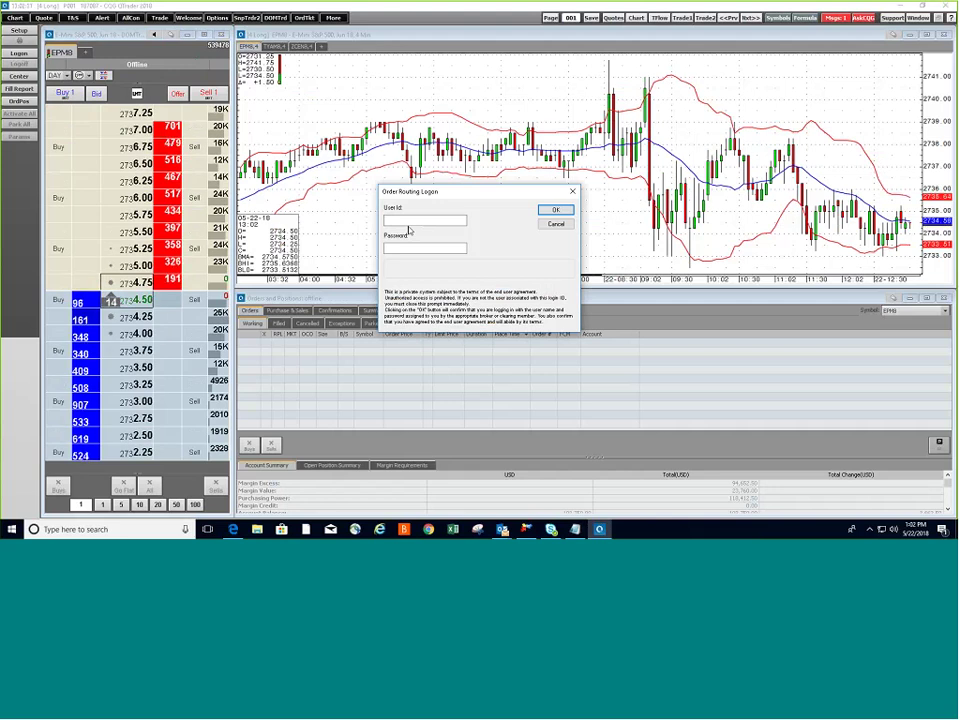
click(551, 212)
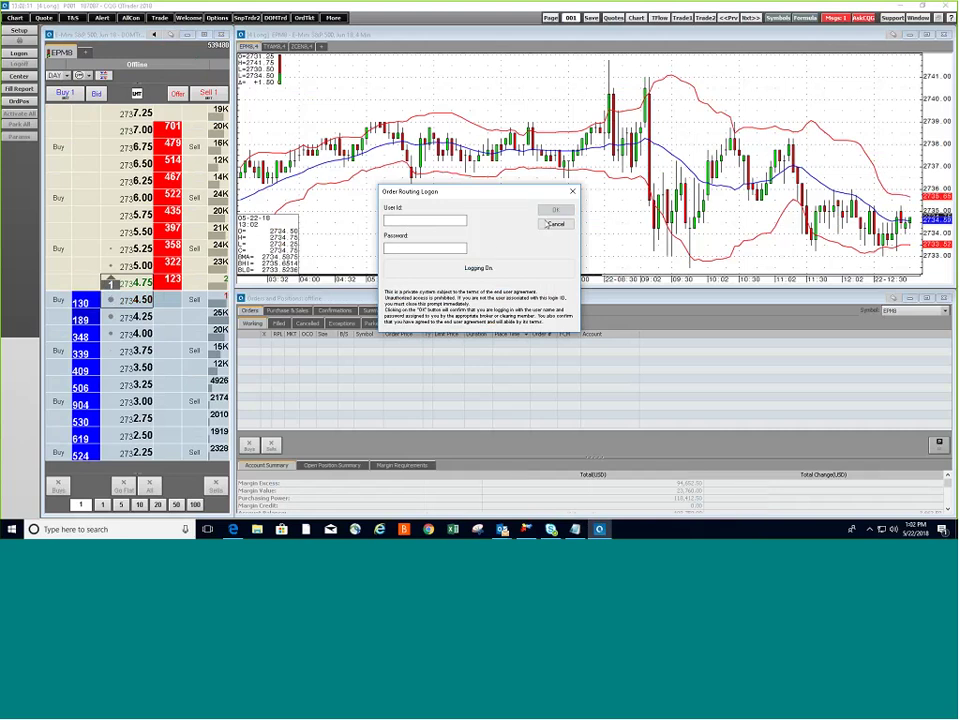
click(552, 225)
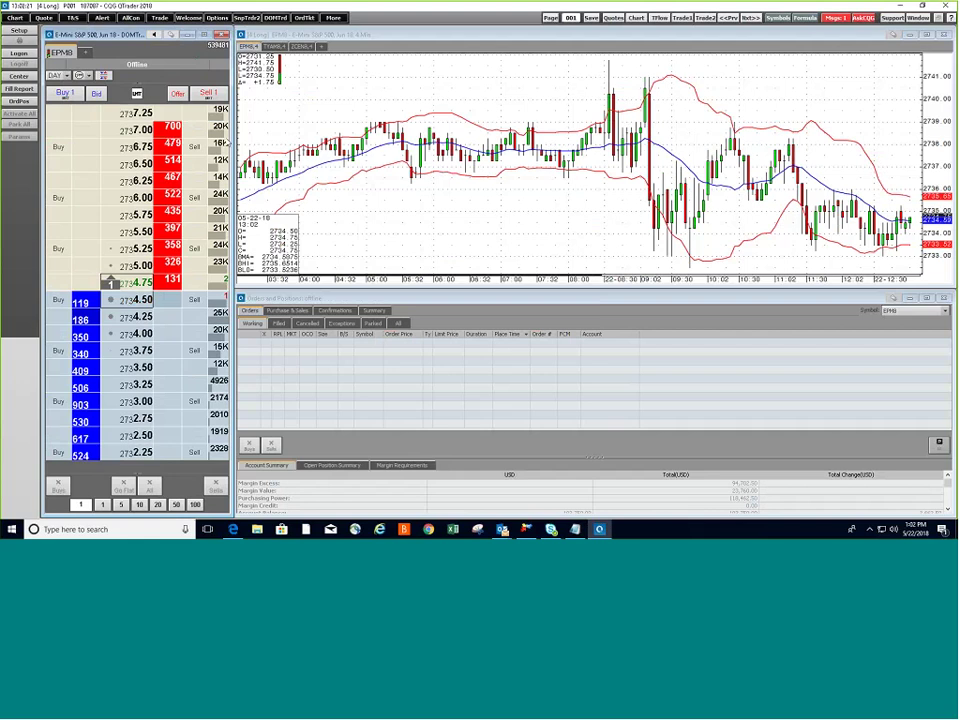
- Turn Demo Trading mode back on and log on to demo order routing
click(19, 30)
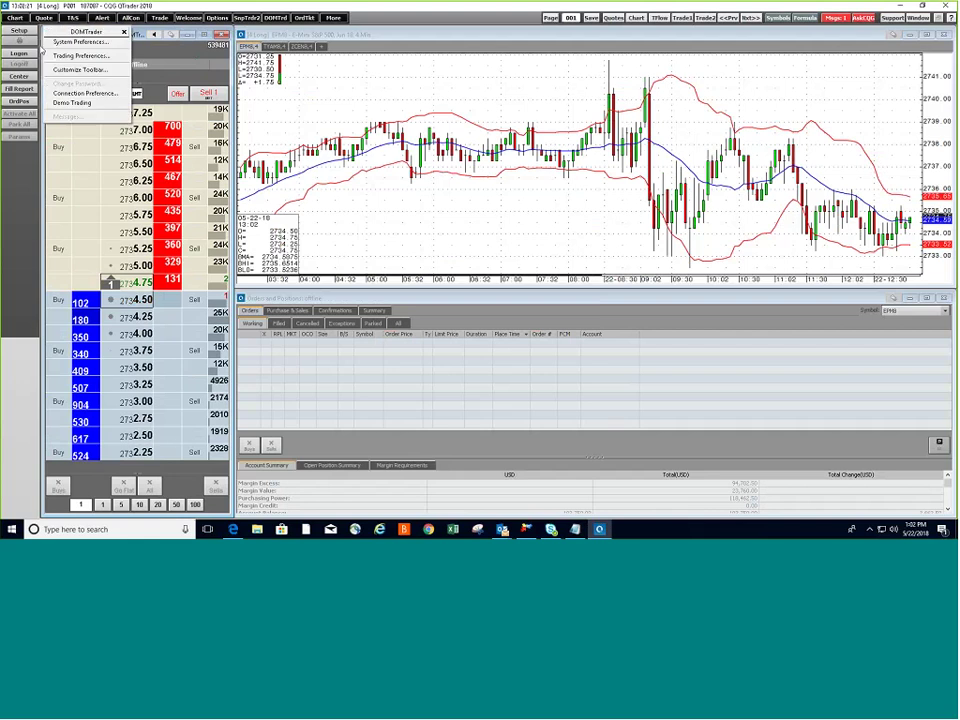
click(65, 210)
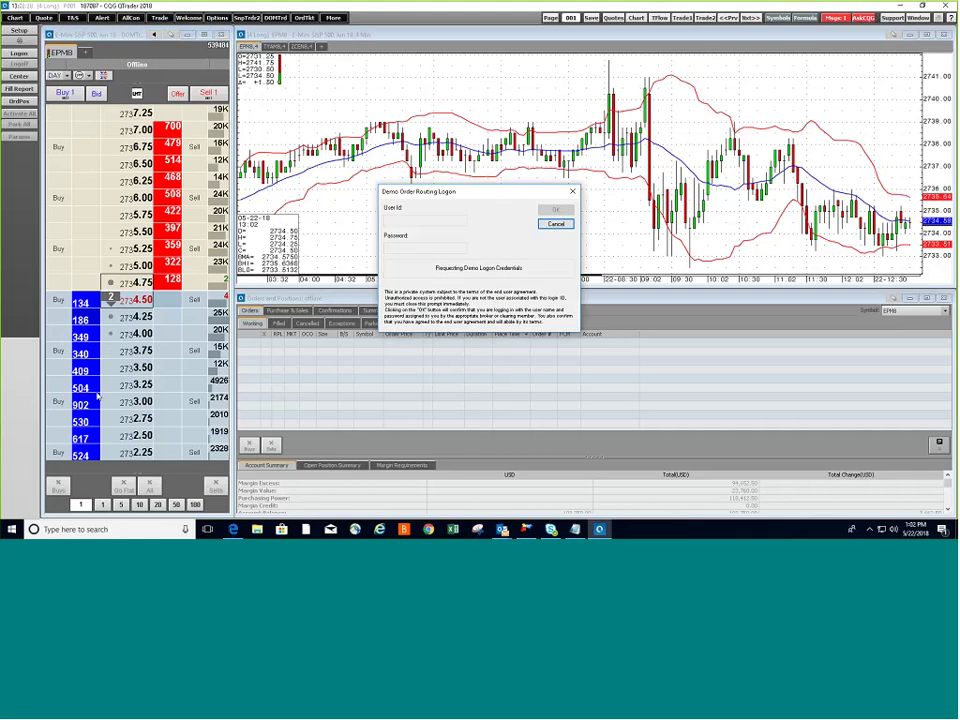
click(558, 226)
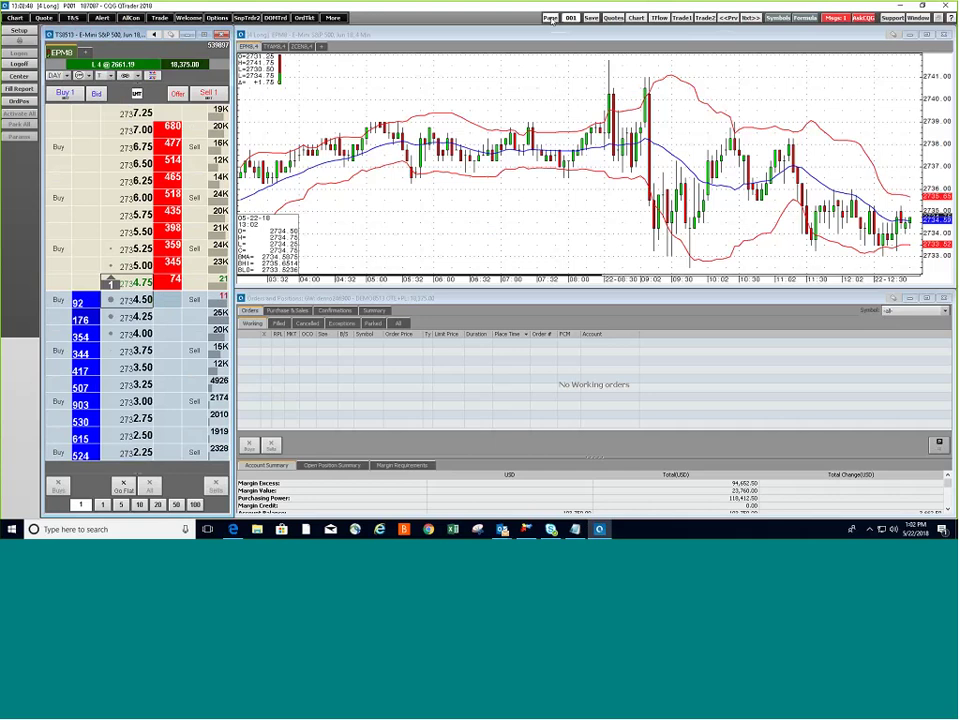
- View the Q04 Candlestick Chart page, and return to page 1 without saving the candlestick page
click(550, 18)
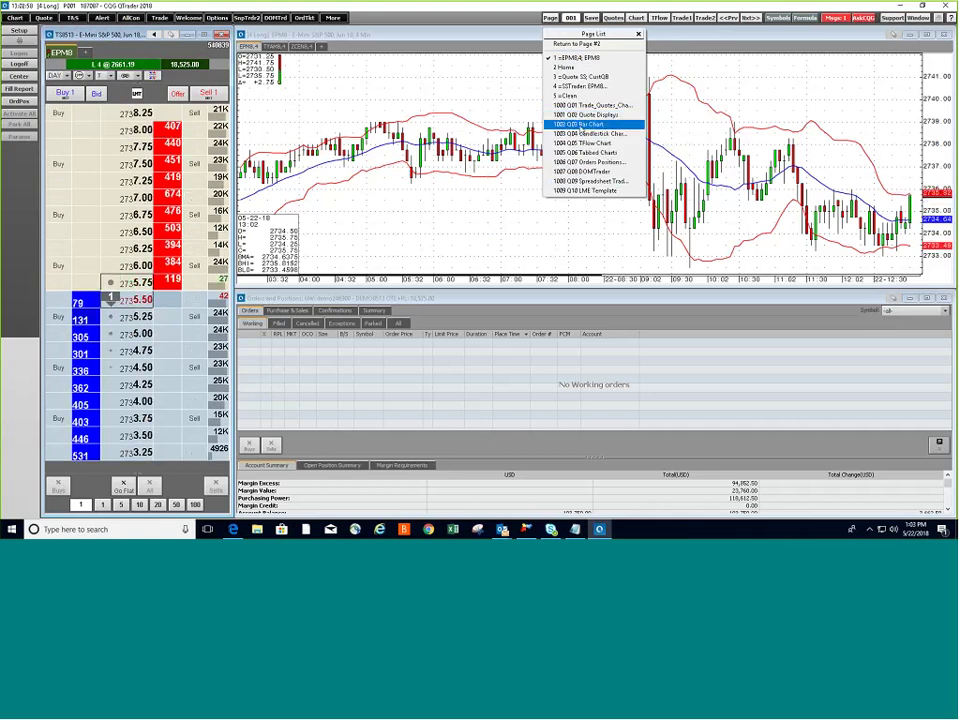
click(582, 133)
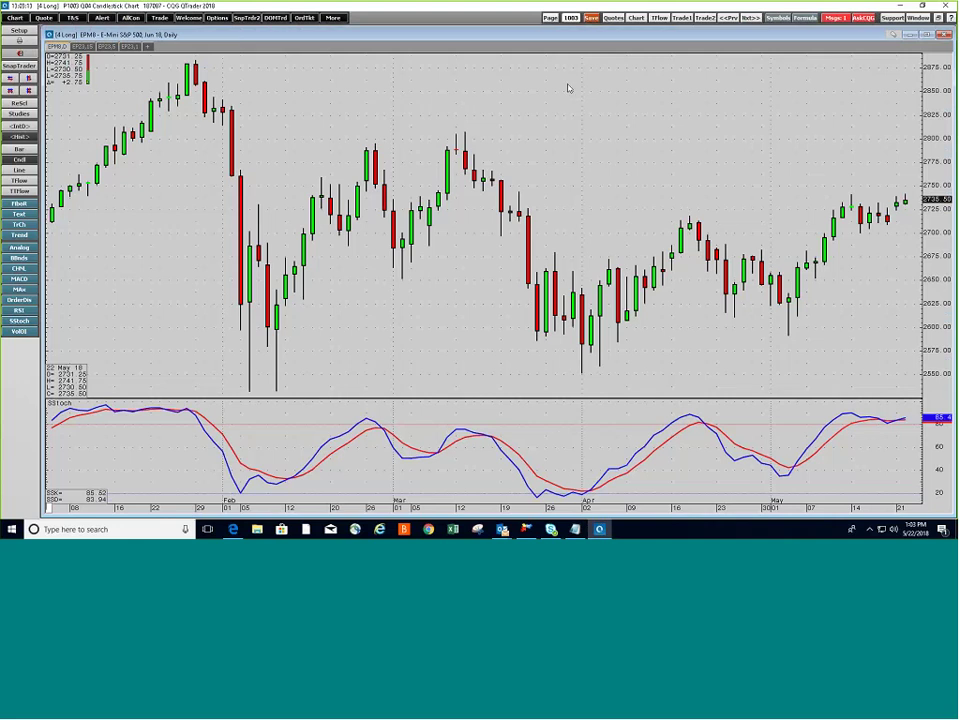
click(550, 18)
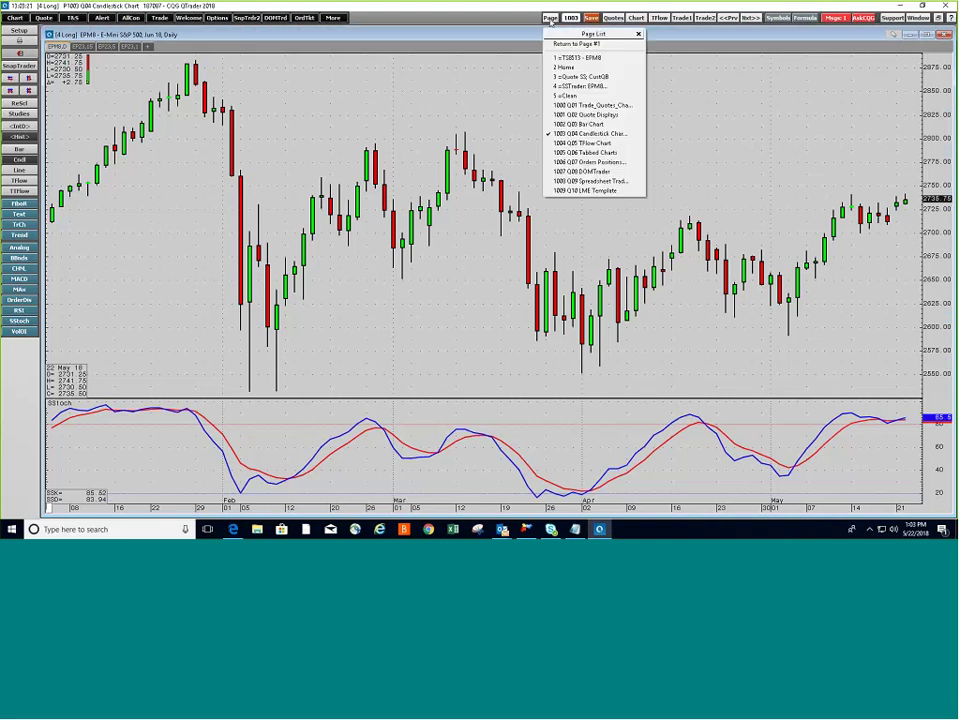
click(571, 58)
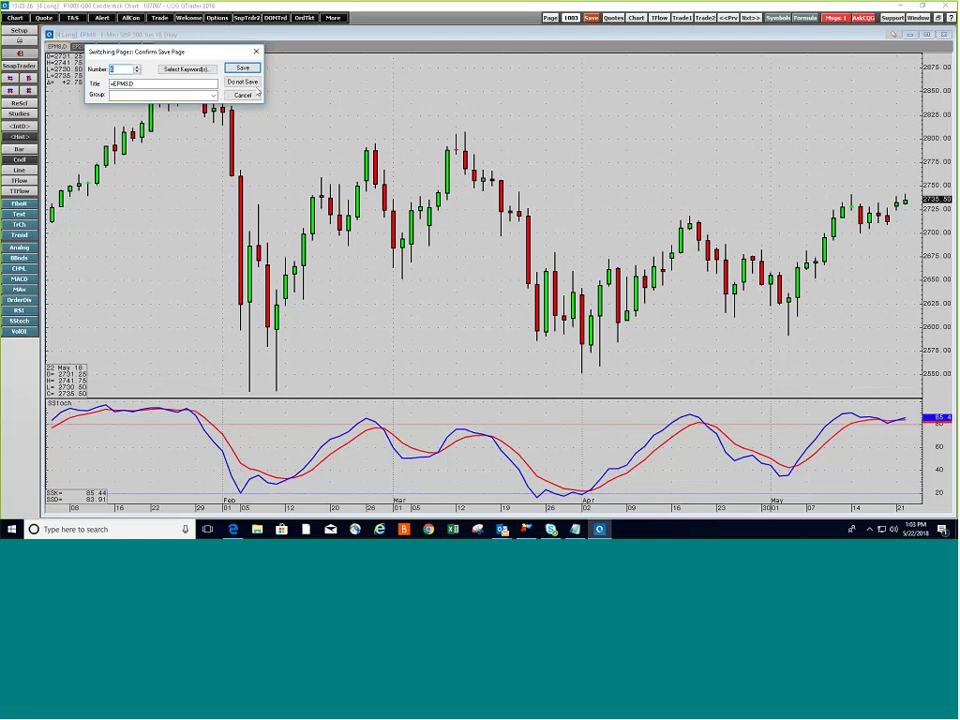
click(242, 81)
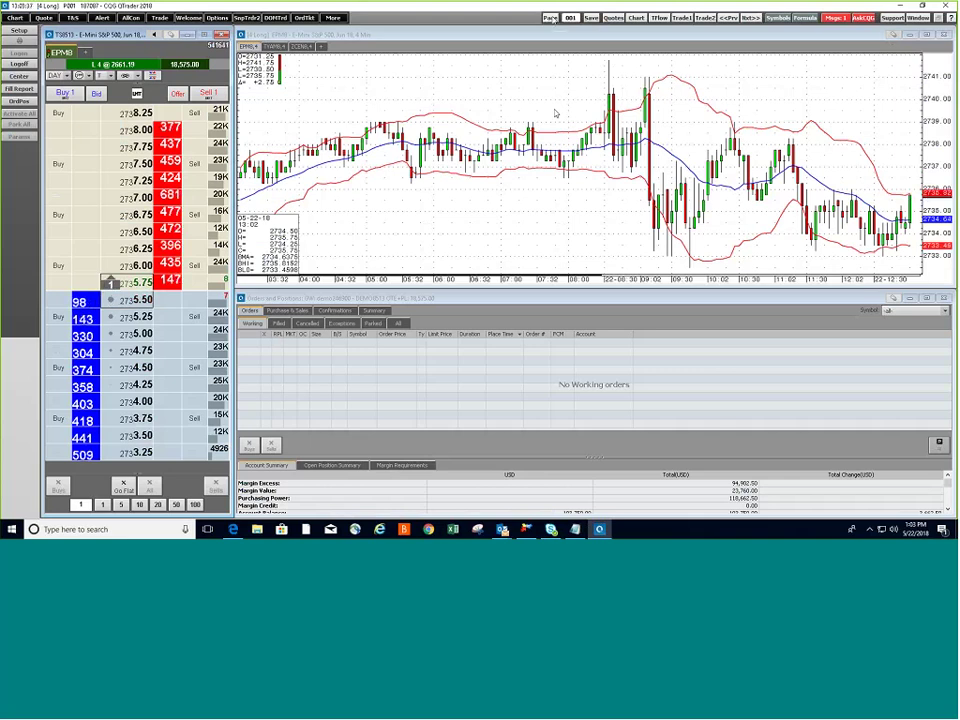
- Create a new page containing a chart and a Market Watch window
click(551, 18)
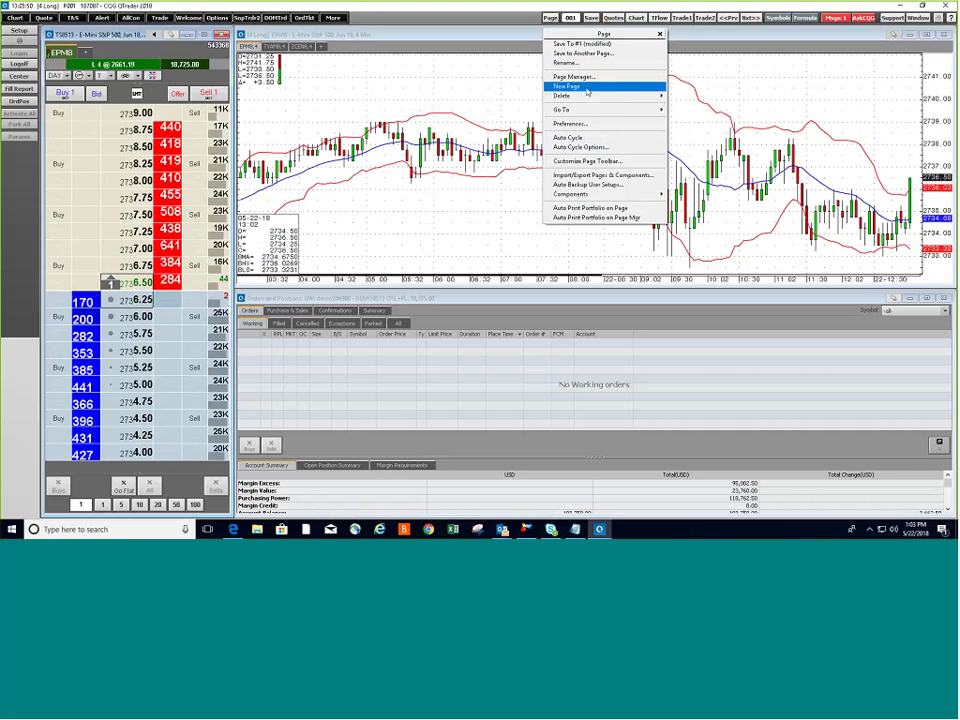
click(587, 89)
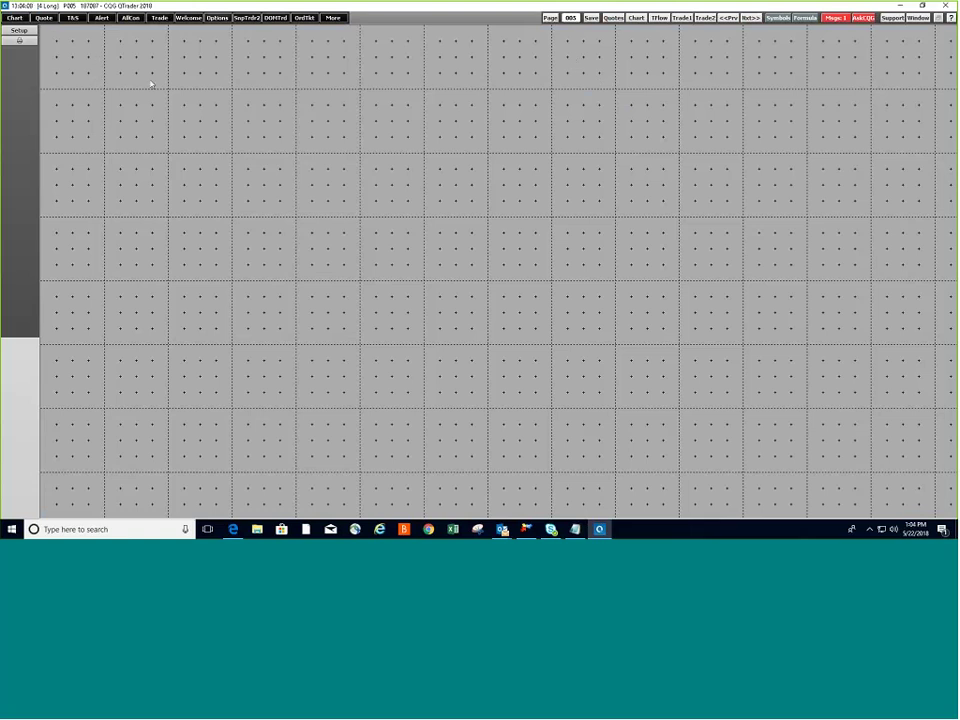
click(16, 19)
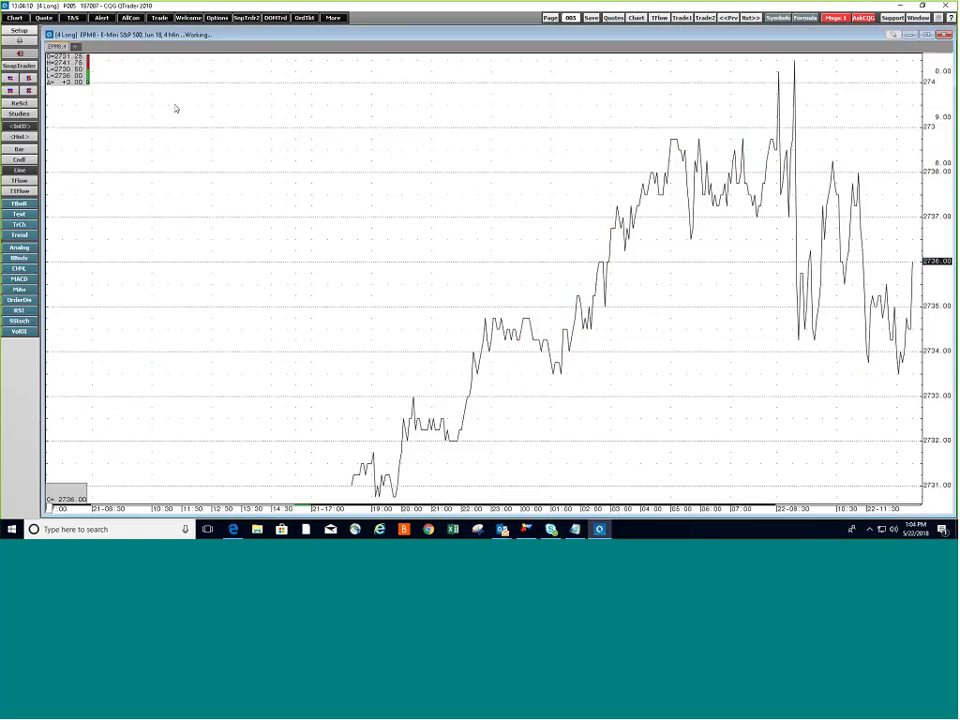
click(43, 18)
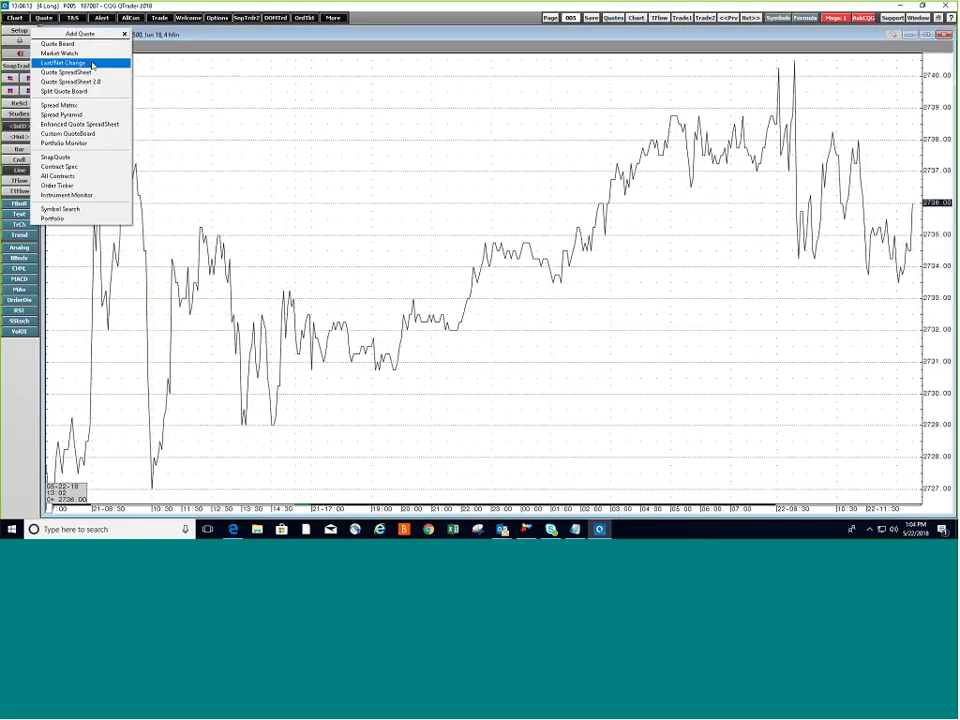
click(59, 53)
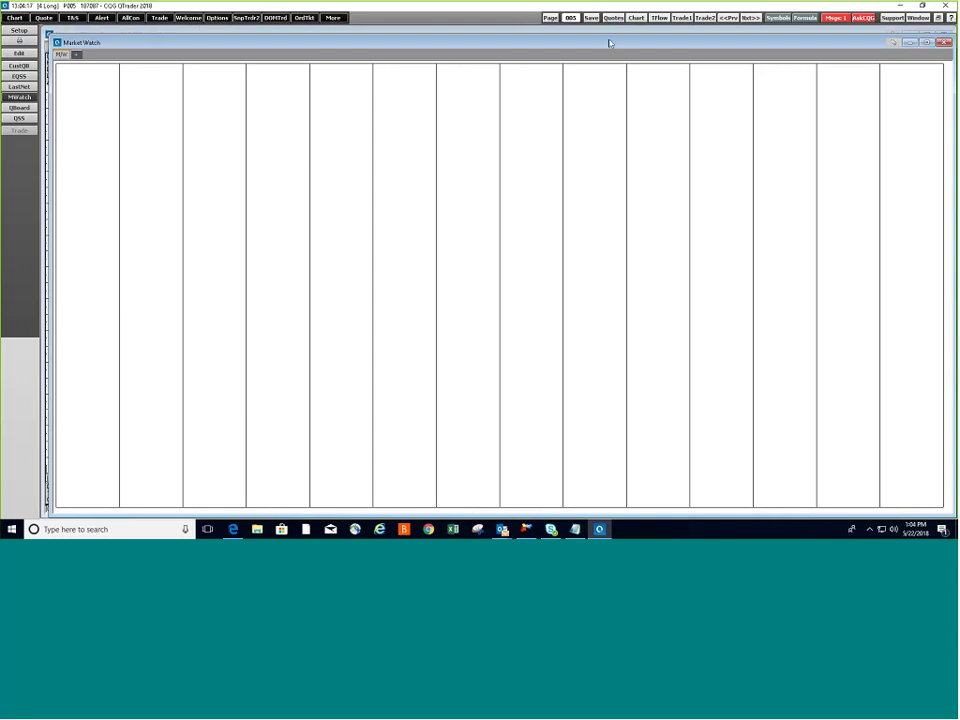
- Switch to page 3, Quote SS; CustQB, and review the quote window types that can be added
click(549, 18)
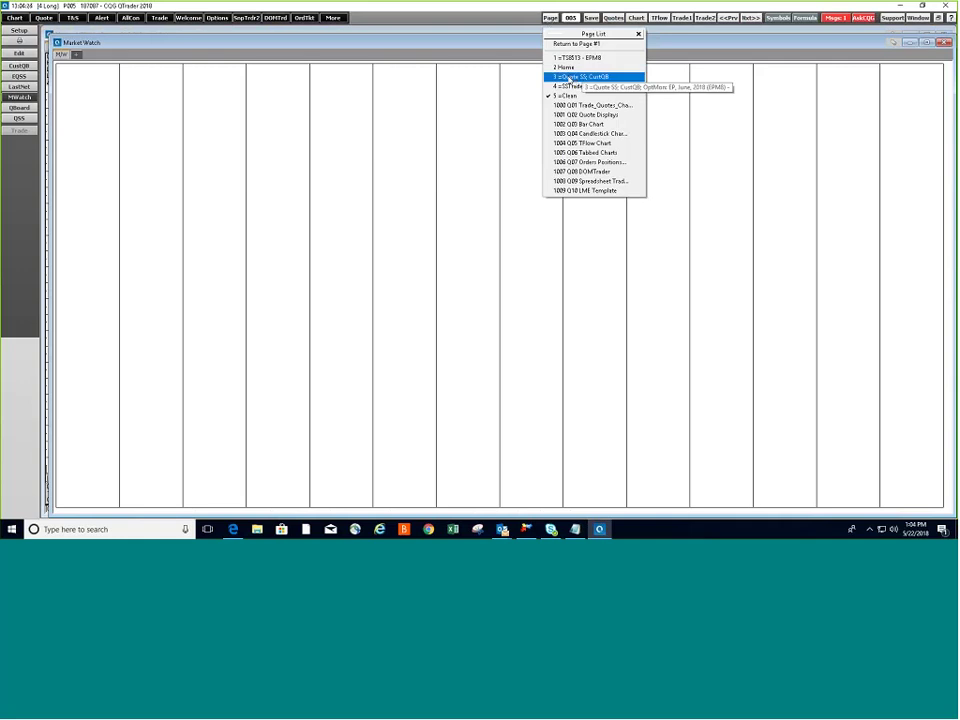
click(569, 78)
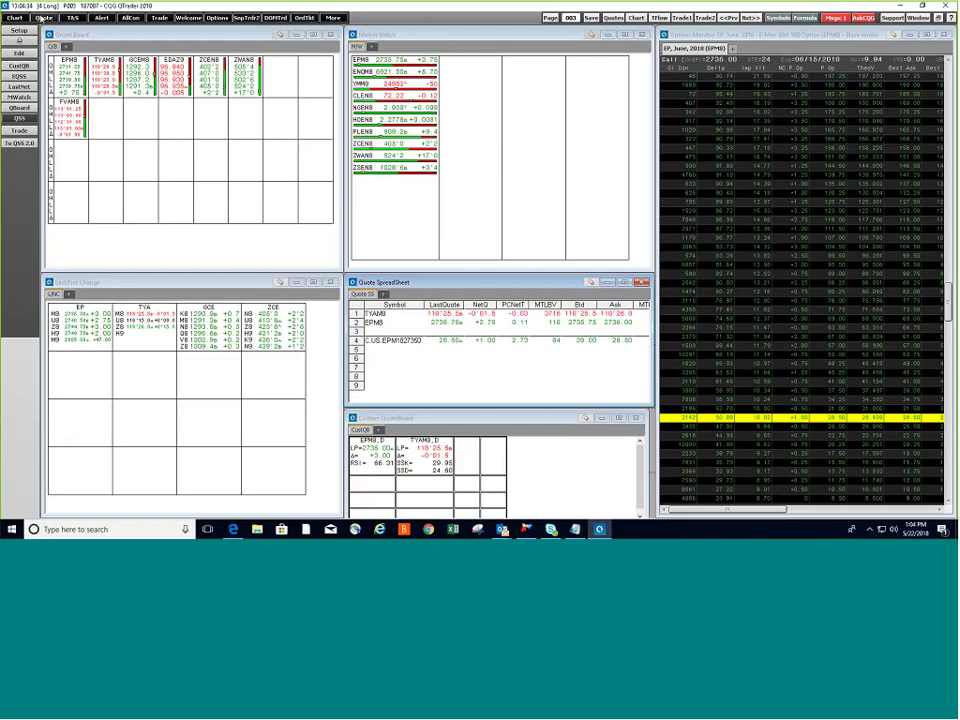
click(47, 19)
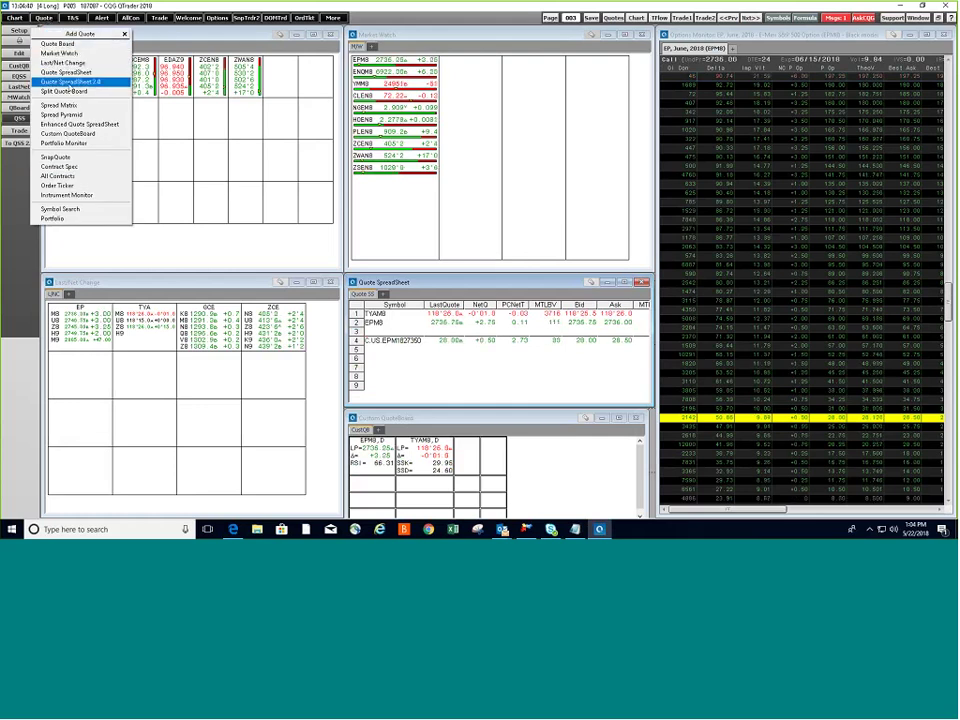
click(440, 63)
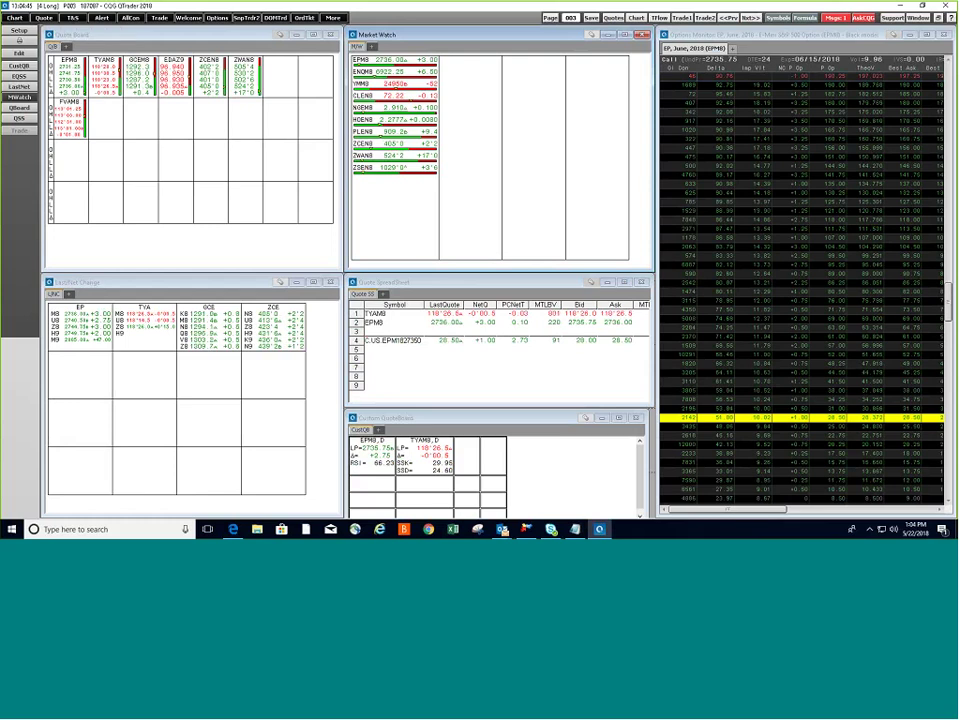
- Set the Quote Board's font size to 12 for this board on this page only
click(105, 35)
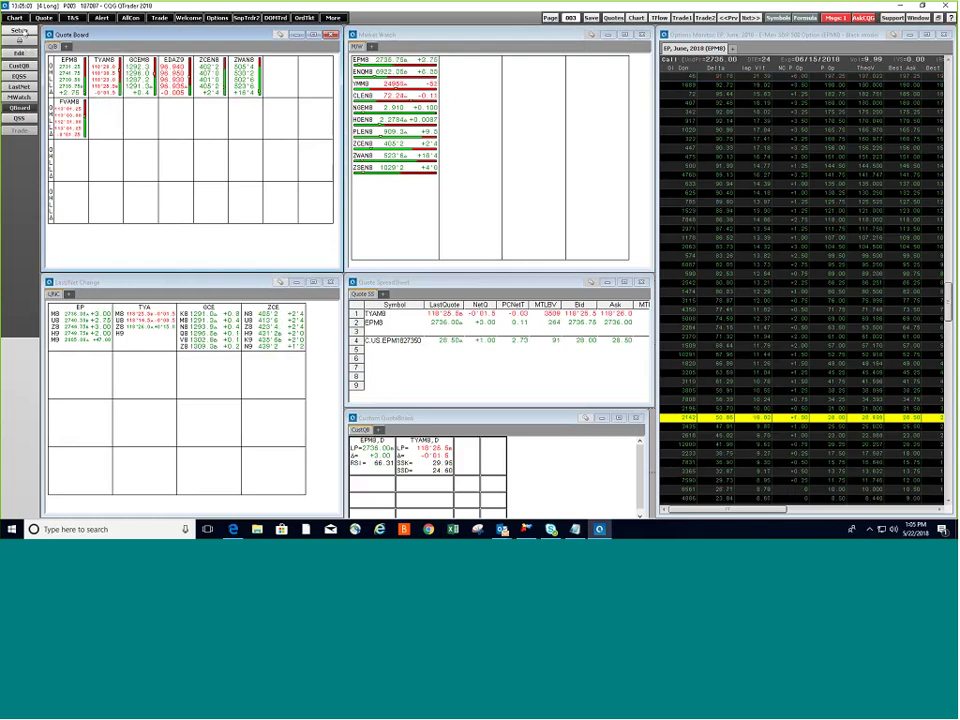
click(18, 31)
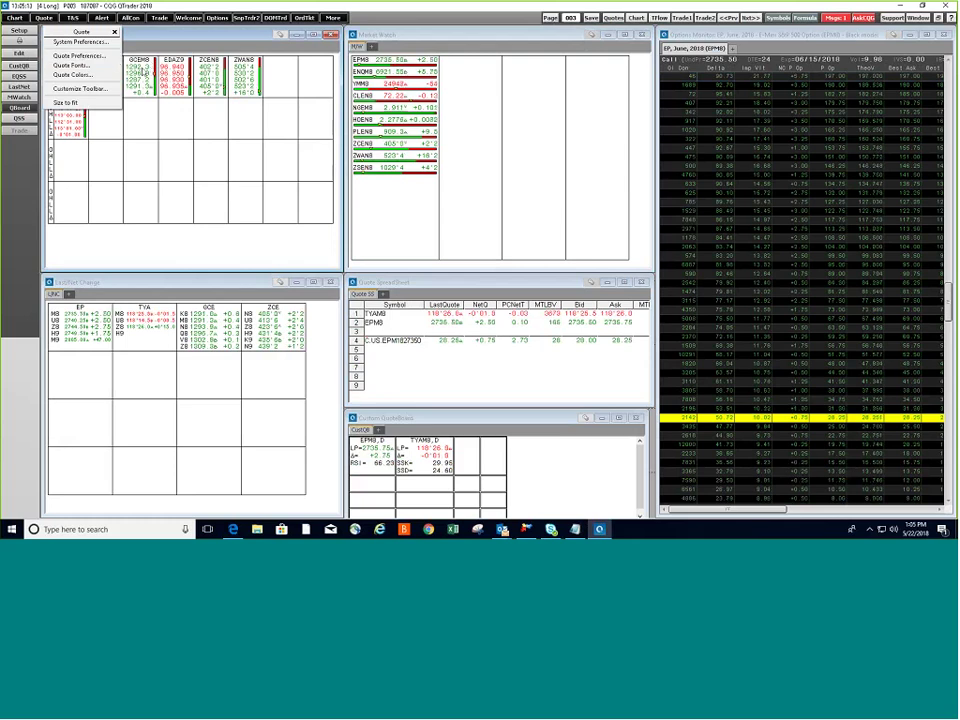
click(80, 66)
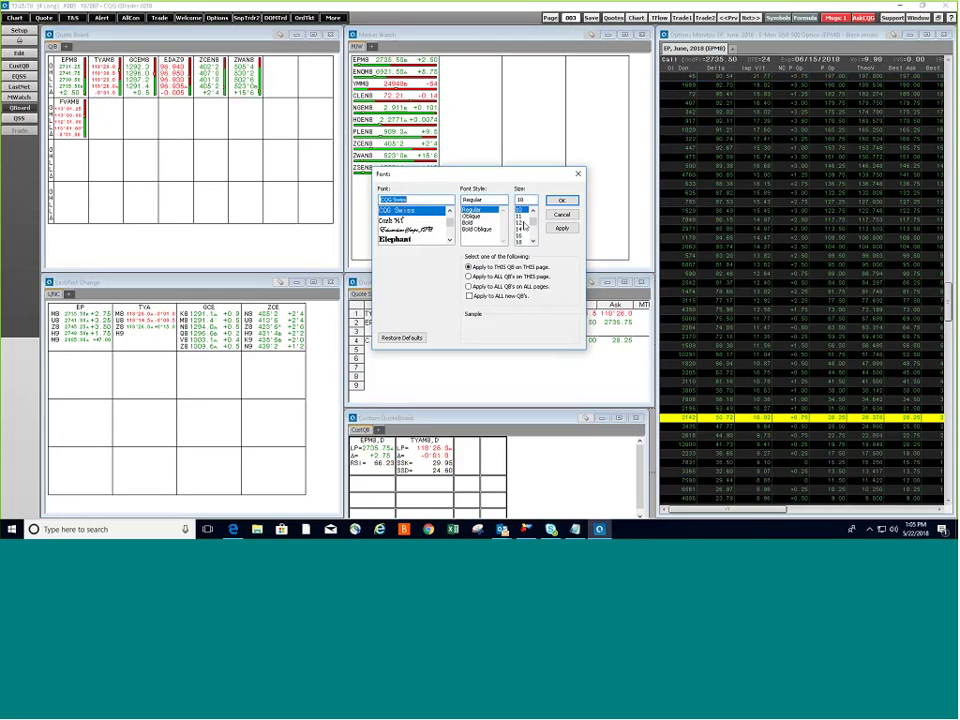
click(520, 221)
click(560, 228)
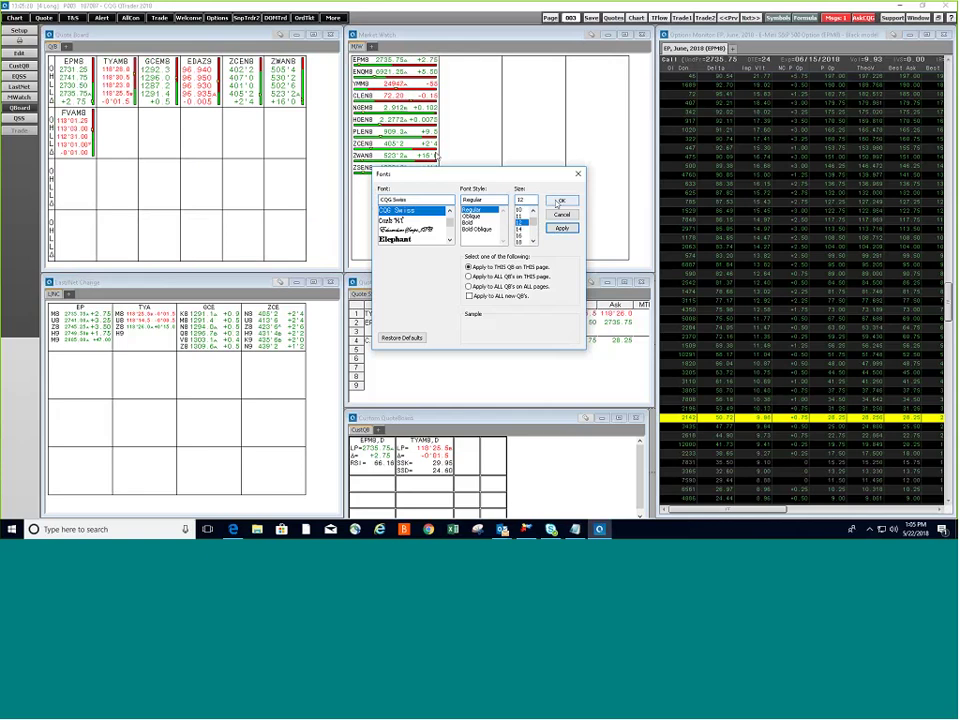
key(Escape)
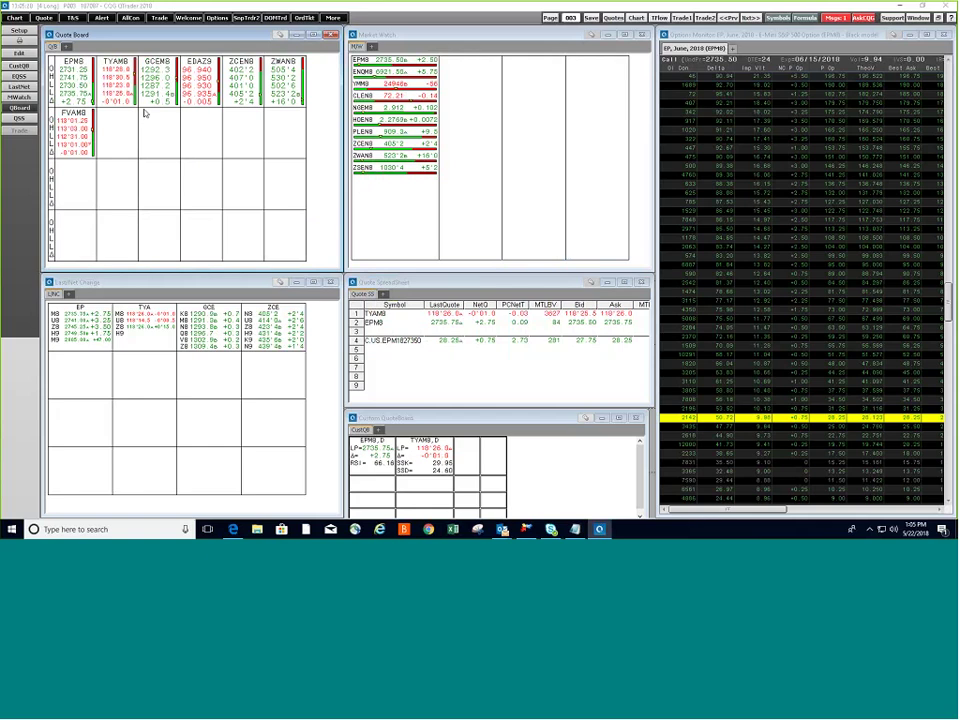
- Review the Quote Board's color options and activate the Last/Net Change window
click(44, 17)
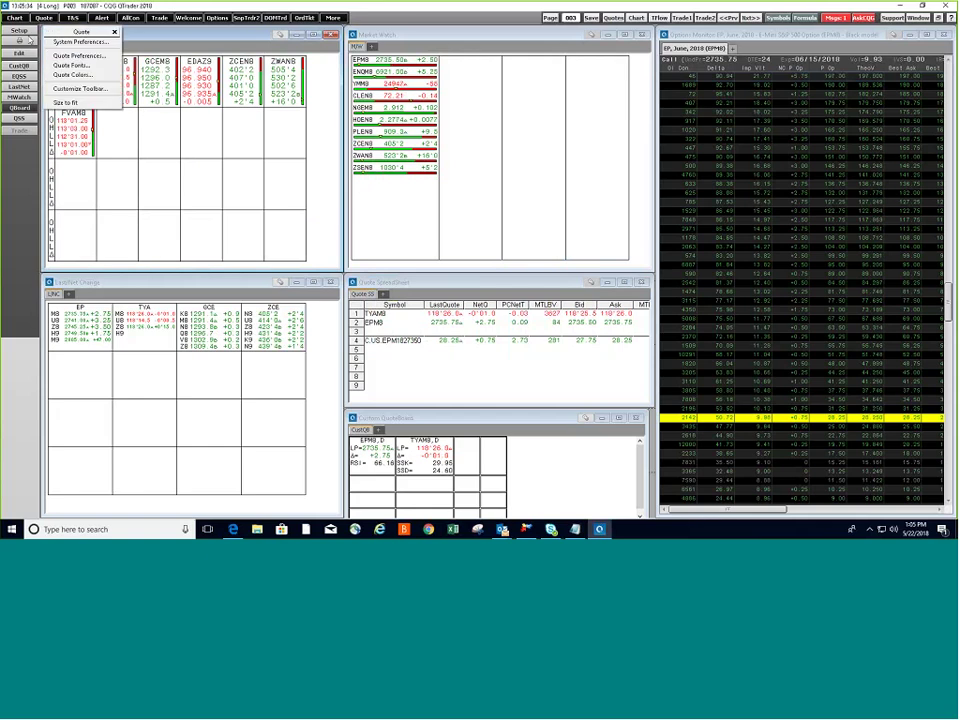
click(72, 75)
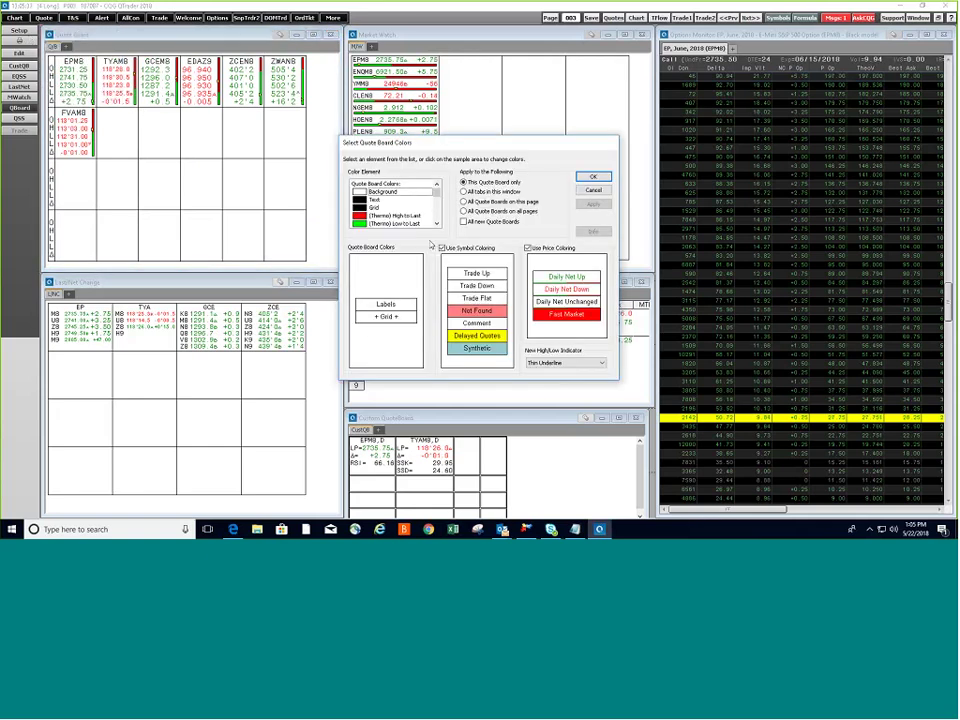
click(577, 174)
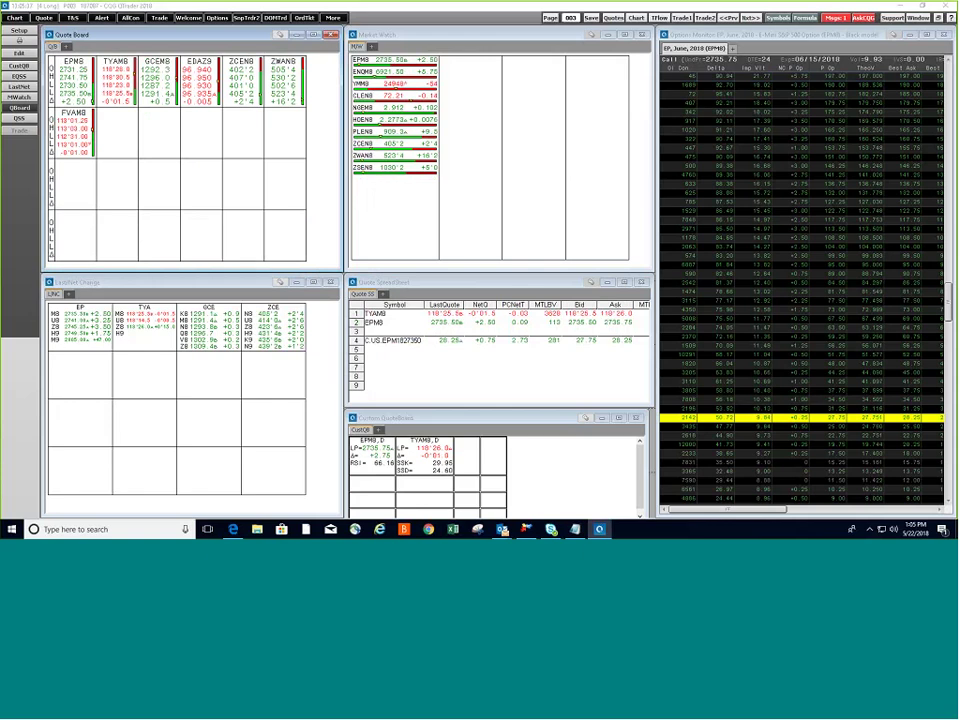
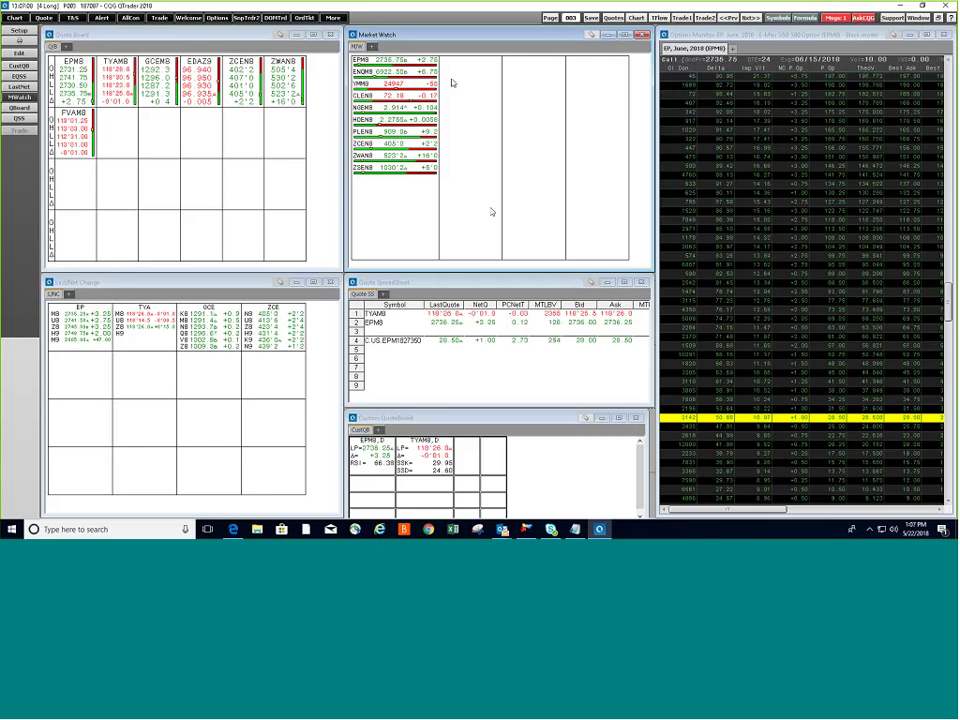
click(190, 366)
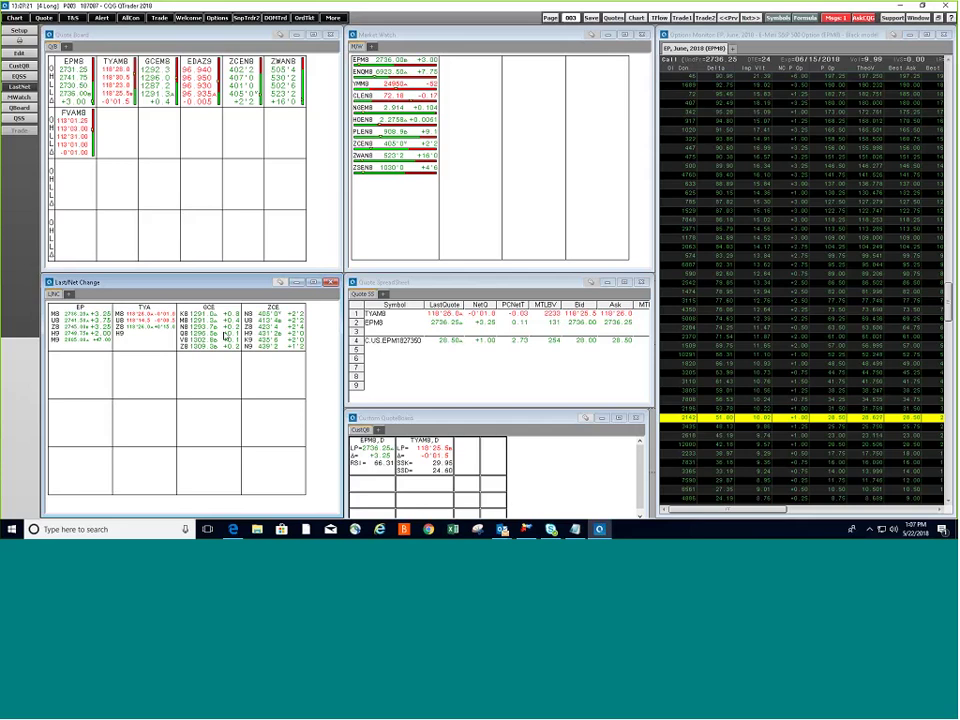
- Add the Low field as a column in the Quote SpreadSheet and check the added column
click(440, 283)
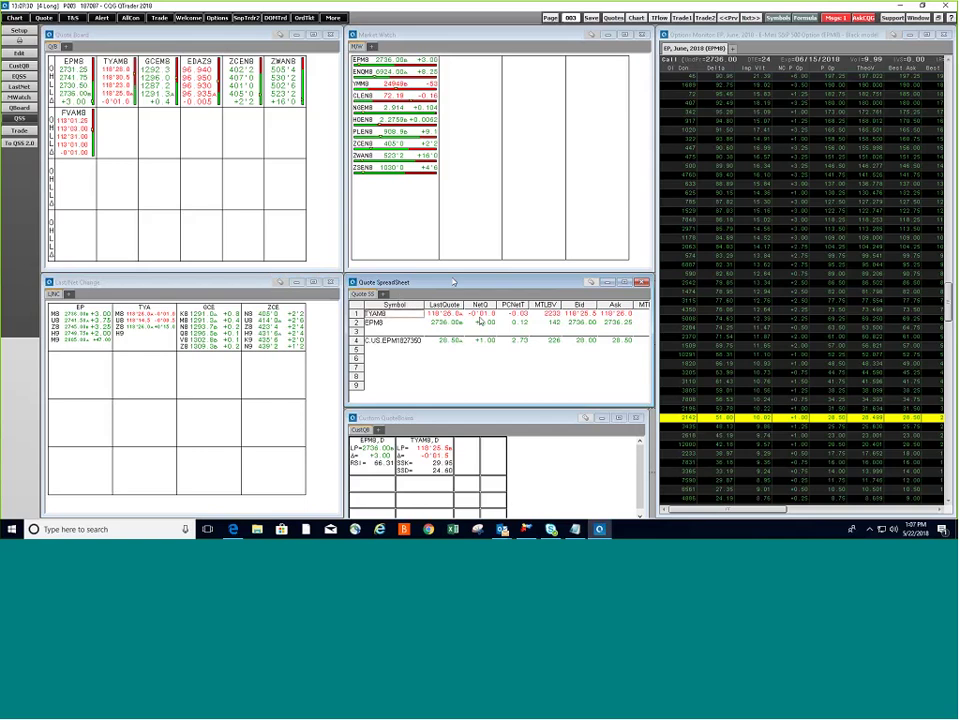
click(409, 324)
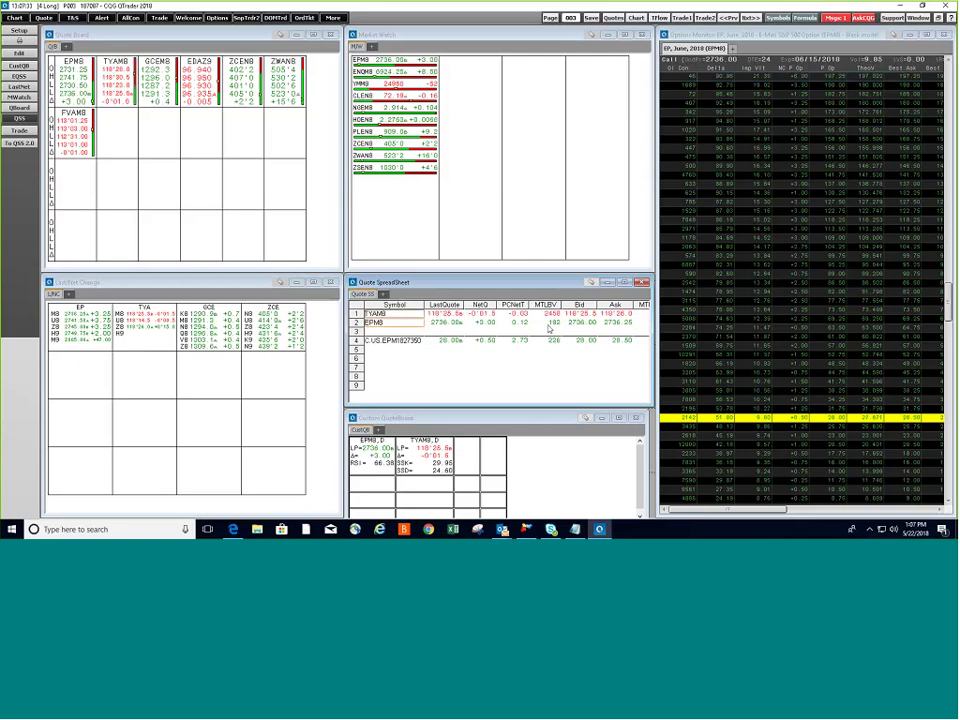
right_click(523, 330)
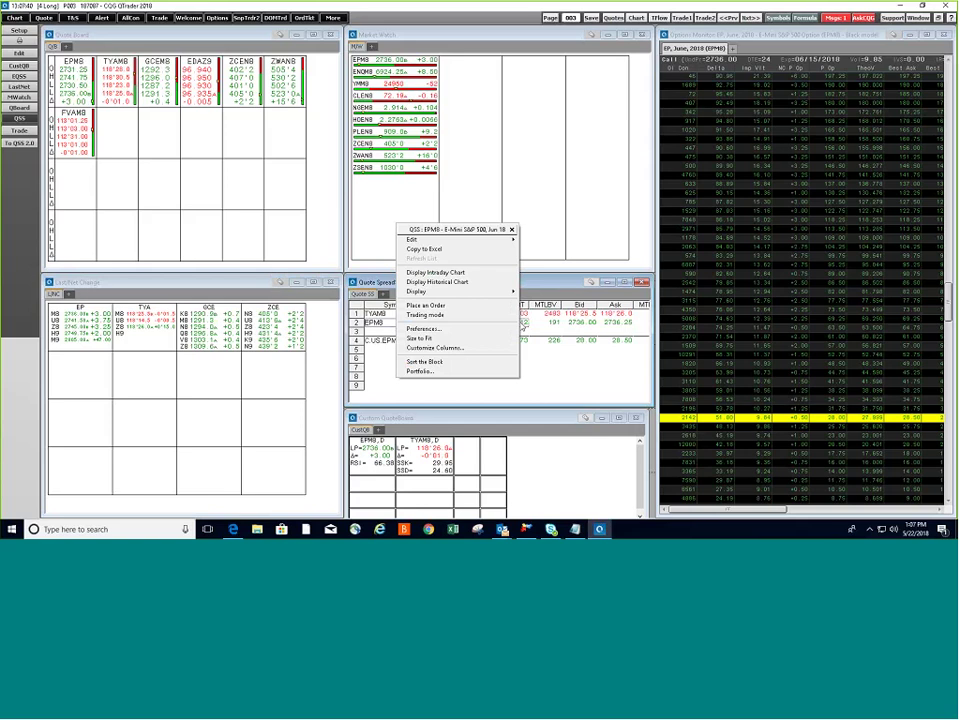
click(445, 348)
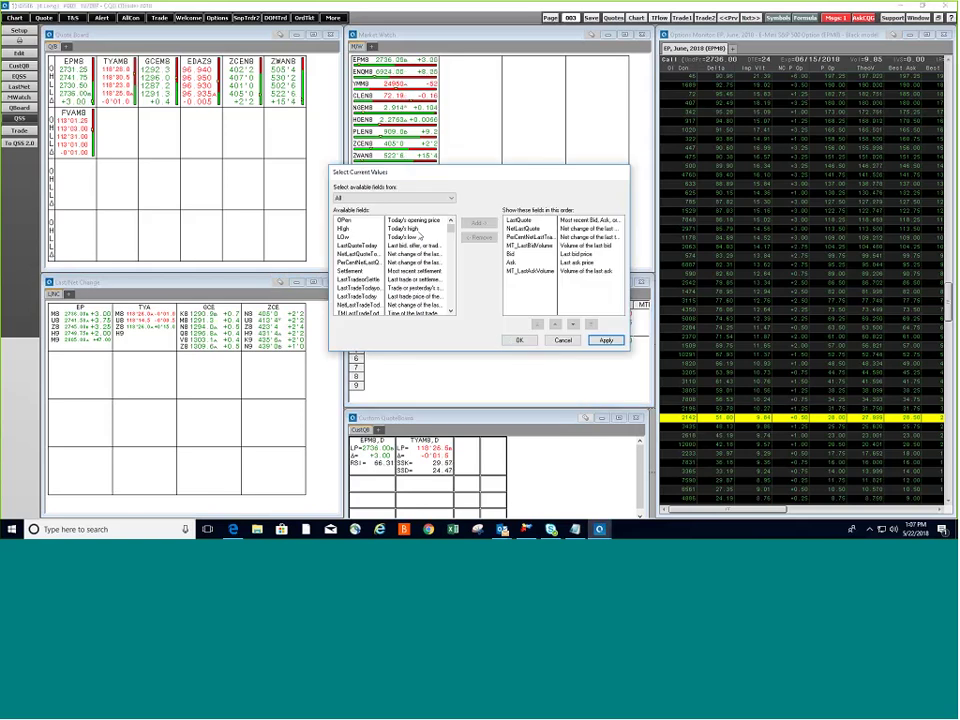
mouse_move(450, 225)
mouse_down()
mouse_move(451, 266)
mouse_move(444, 215)
mouse_up()
click(358, 236)
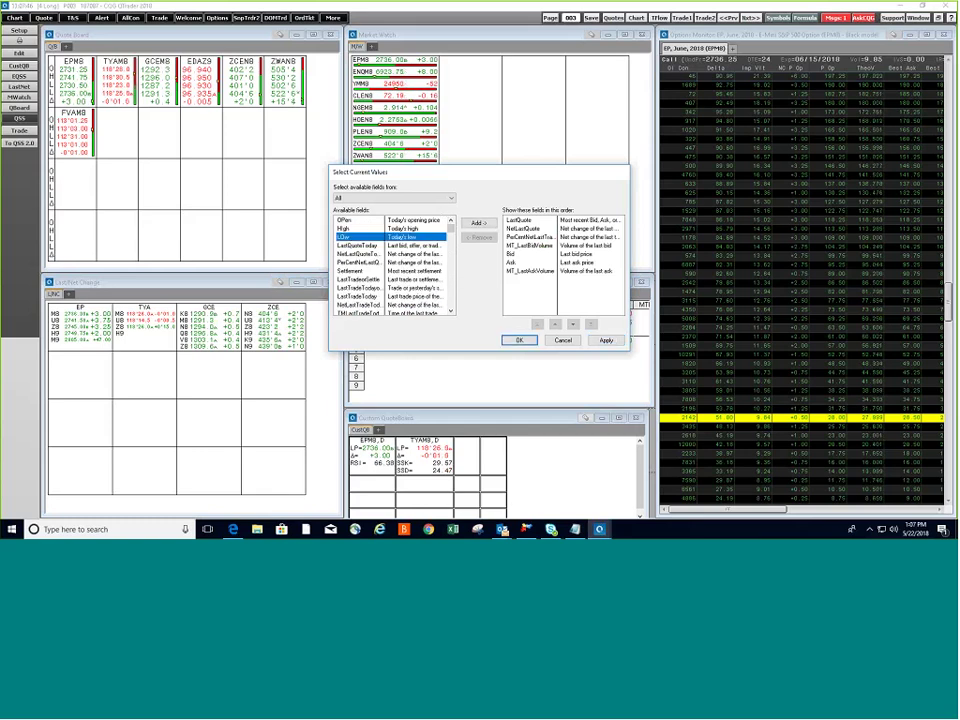
click(478, 222)
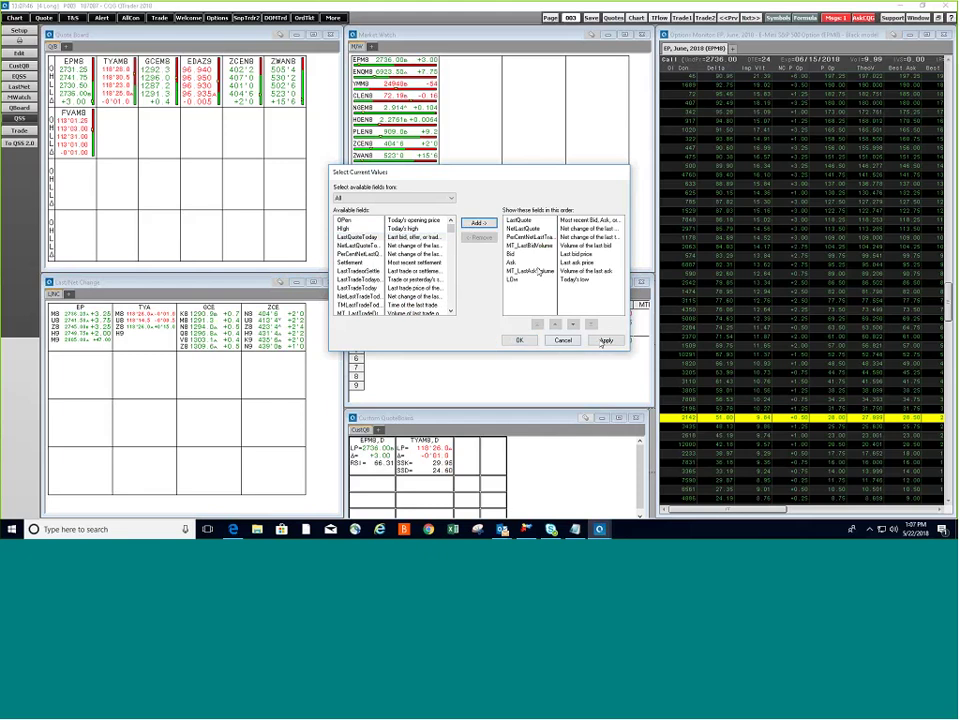
click(519, 340)
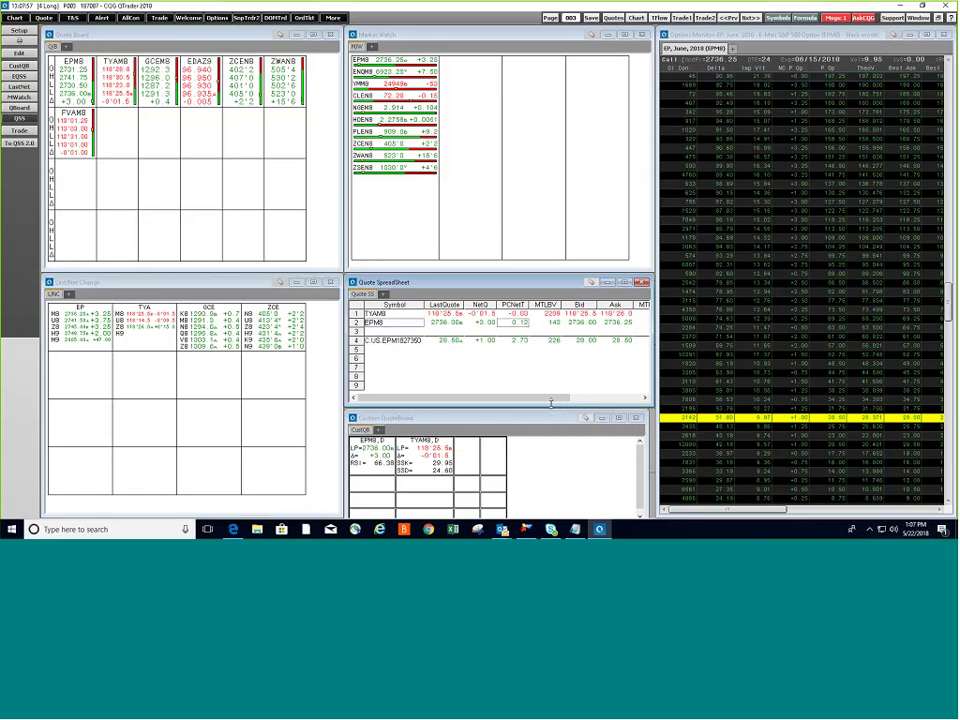
scroll(550, 398, right, 2)
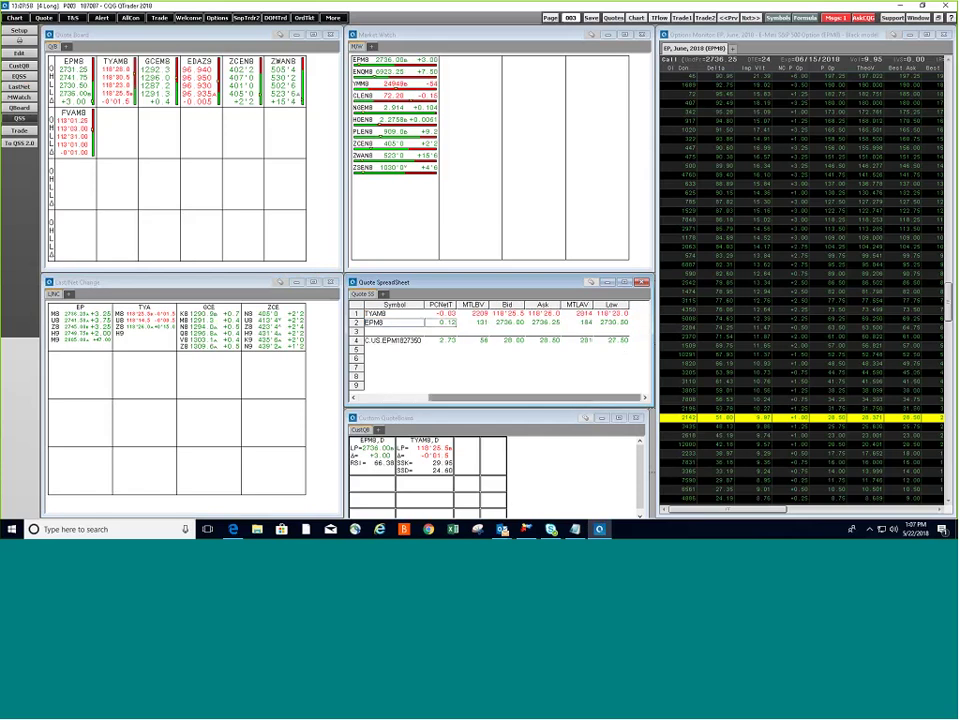
scroll(454, 350, left, 2)
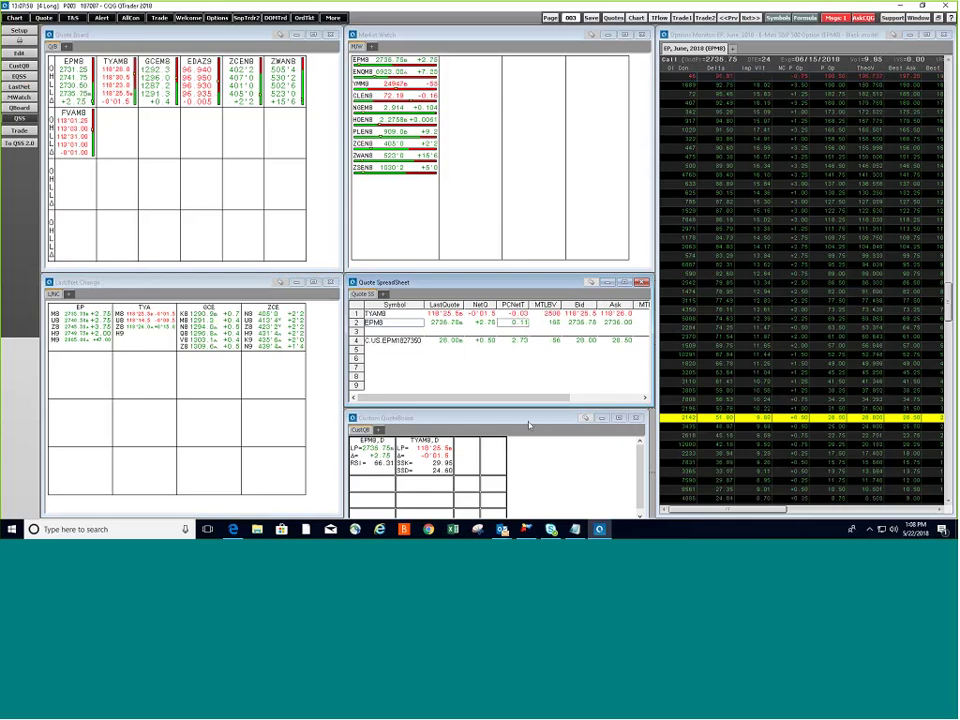
- Widen and reposition the Options Monitor so both the call and put columns show
click(529, 453)
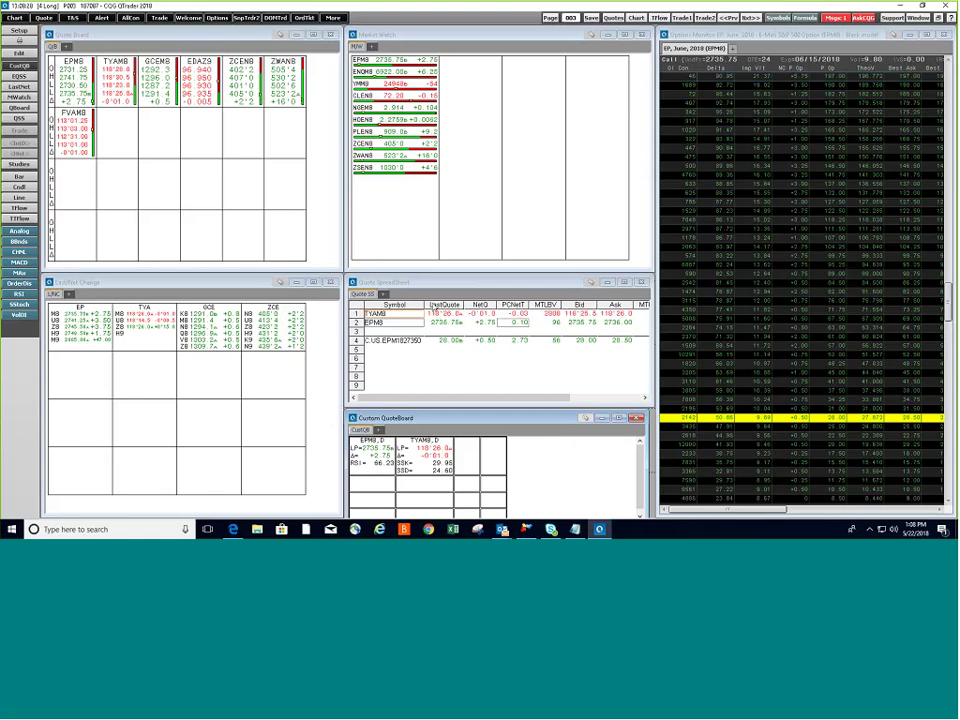
drag(658, 287, 292, 287)
drag(410, 44, 318, 51)
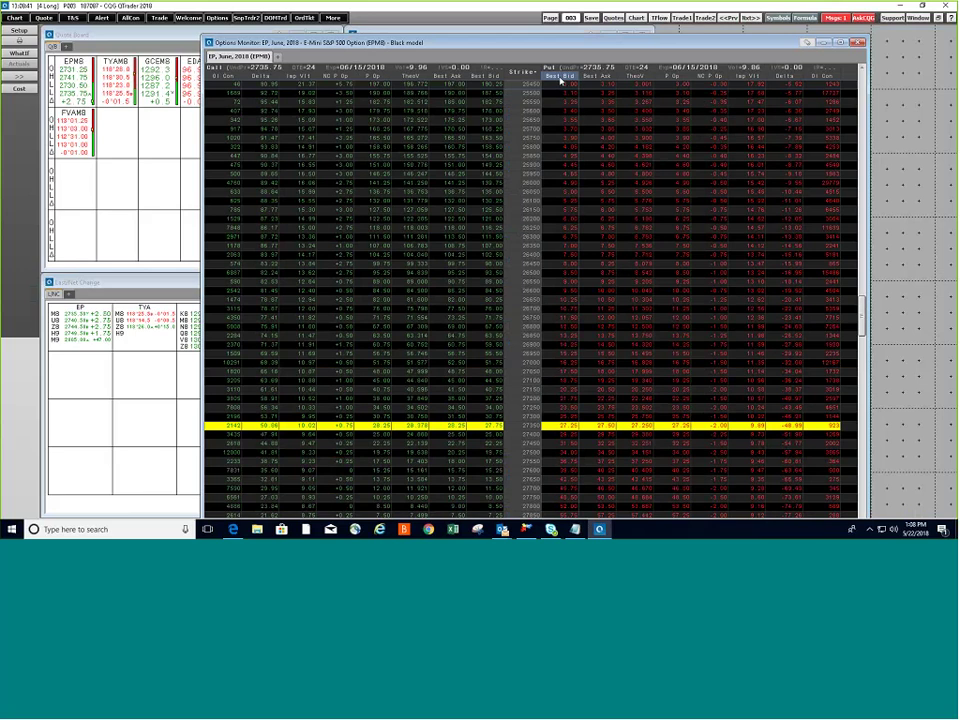
mouse_move(556, 79)
mouse_down()
mouse_move(566, 79)
mouse_move(542, 78)
mouse_move(550, 77)
mouse_up()
- Review the Options Monitor's available columns in the Column Picker without adding any, and narrow the monitor to uncover the other quote windows
right_click(611, 102)
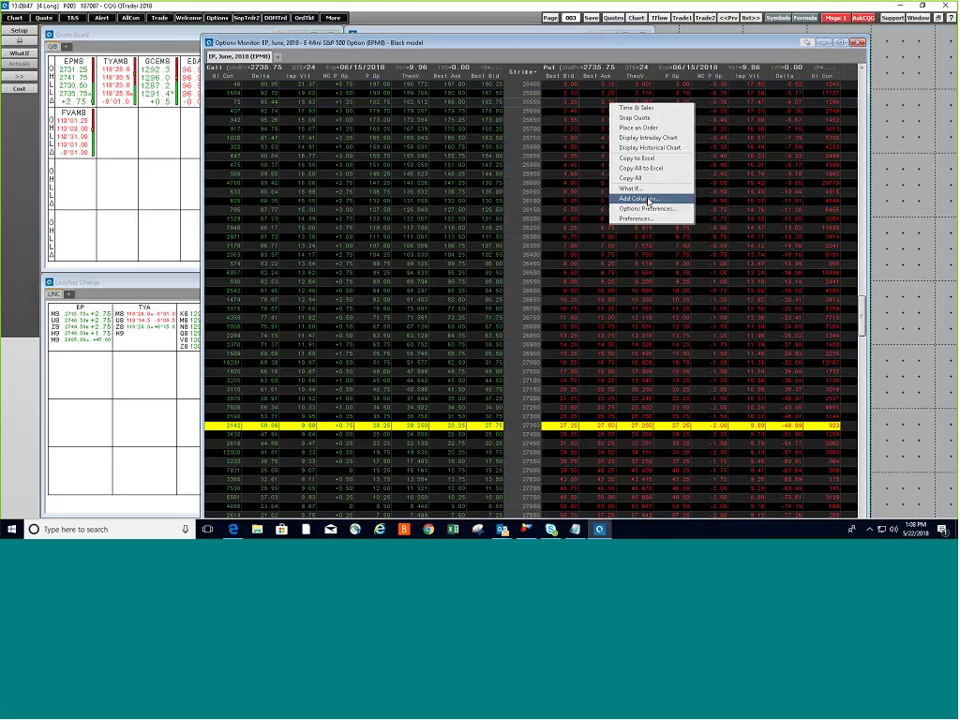
click(648, 199)
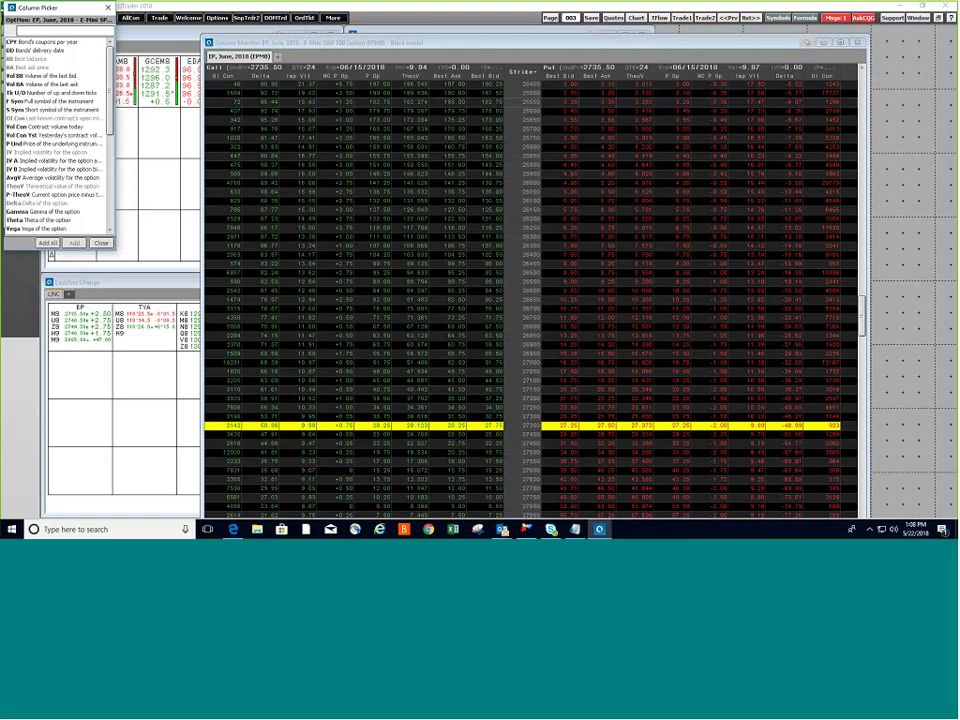
click(107, 7)
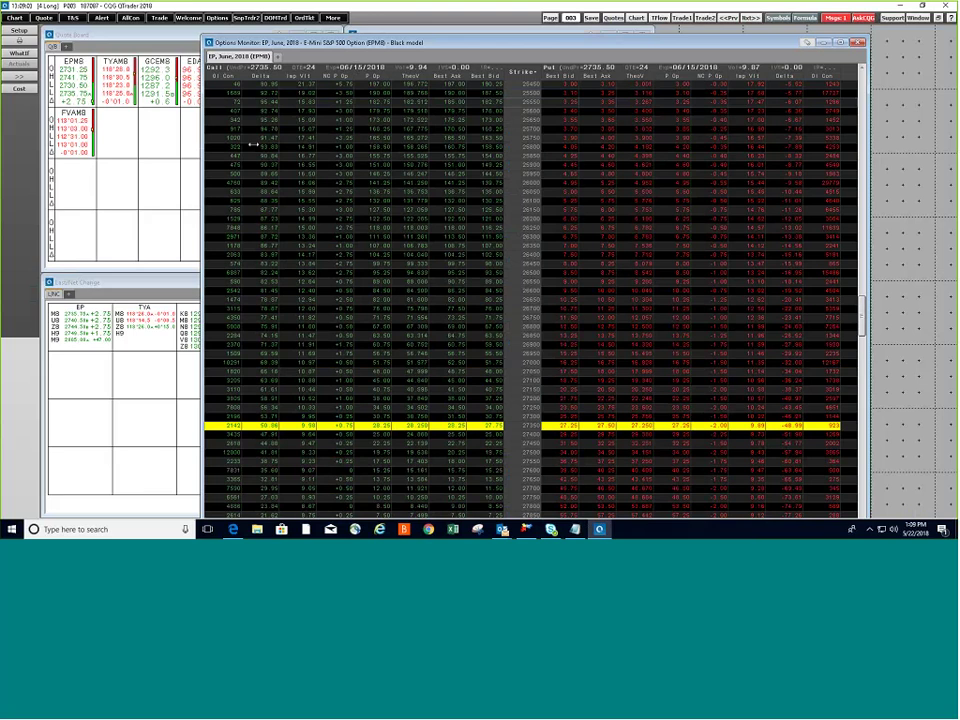
drag(201, 146, 628, 146)
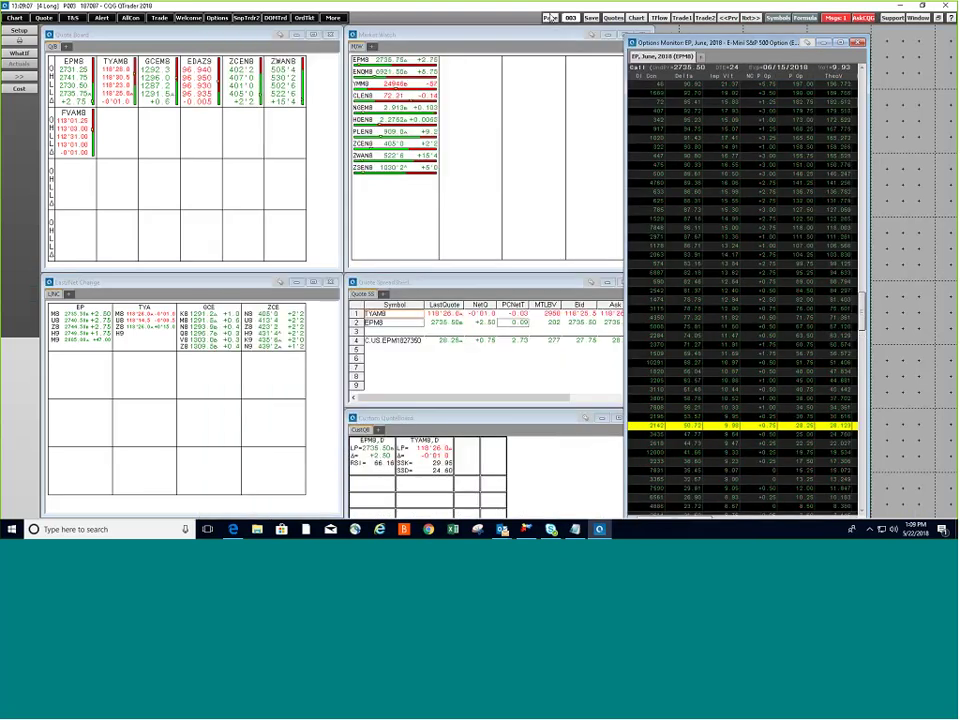
- Switch to page 4, the Spreadsheet Trader, and expand EPM8's market depth, adding and removing a set of extra price levels
click(552, 18)
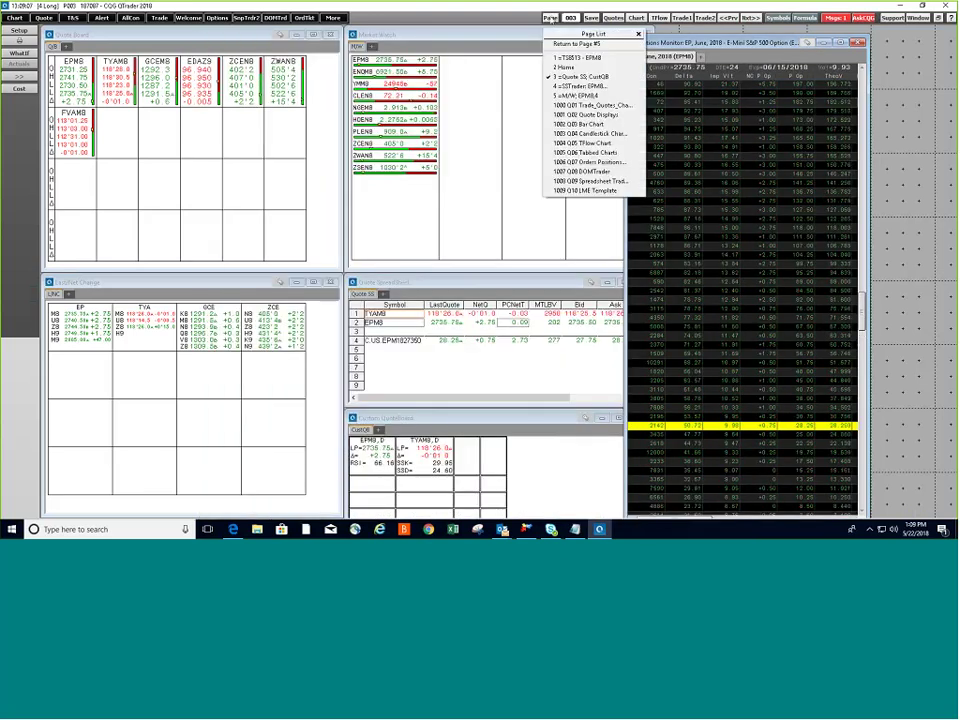
click(577, 88)
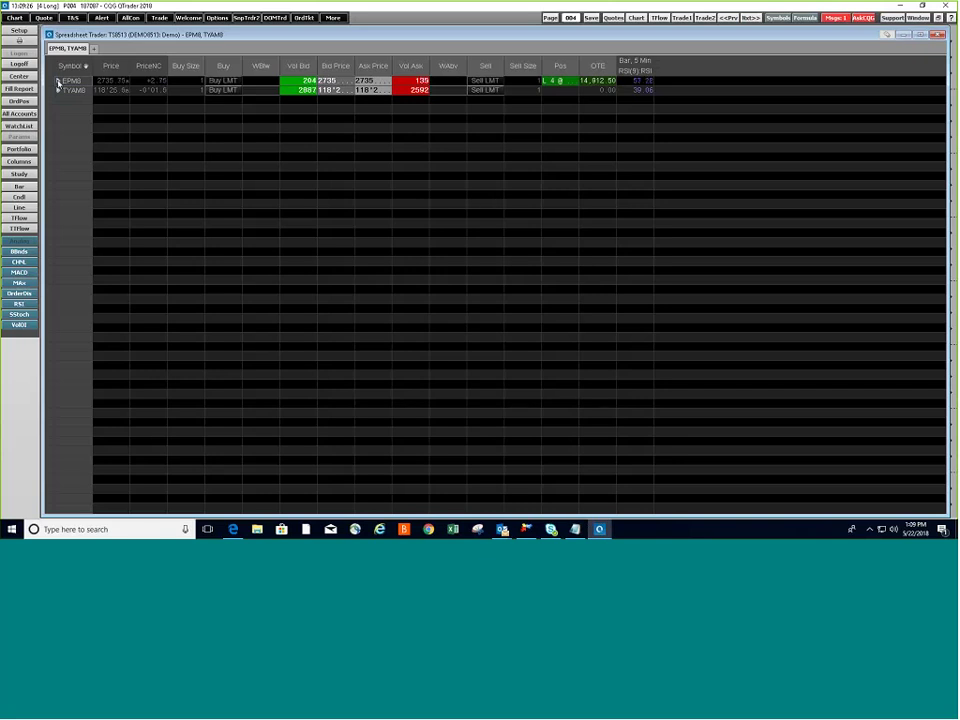
click(58, 82)
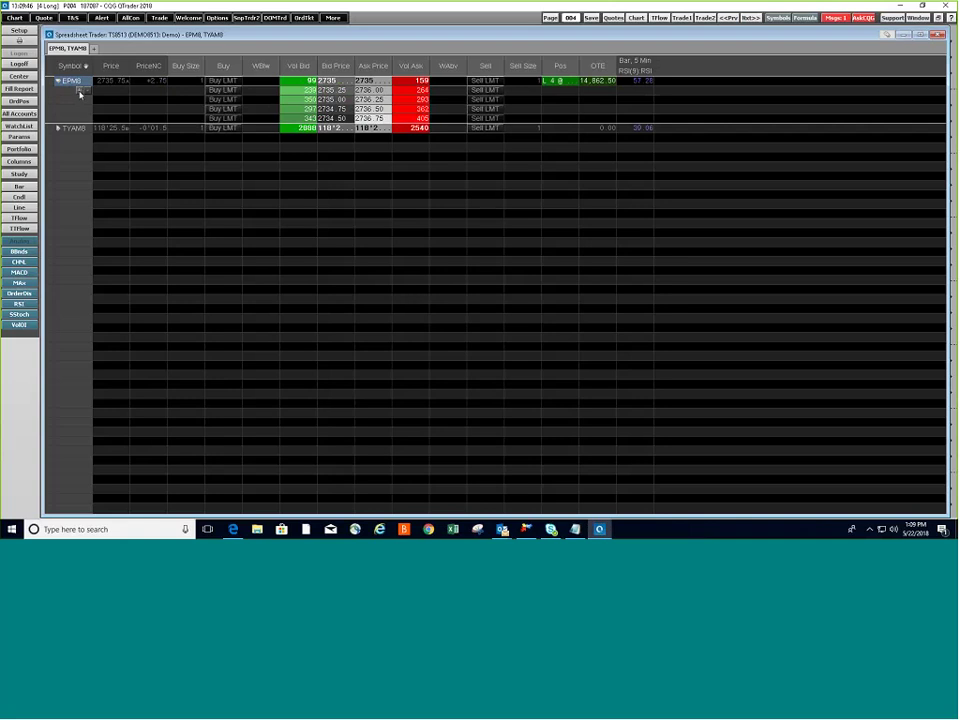
click(79, 91)
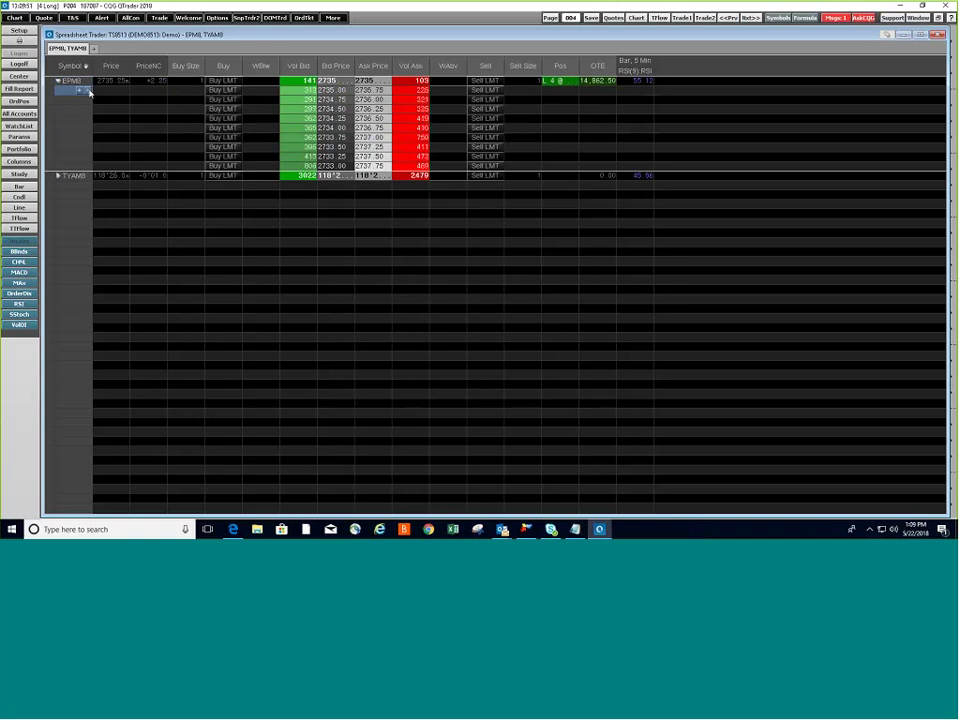
click(87, 90)
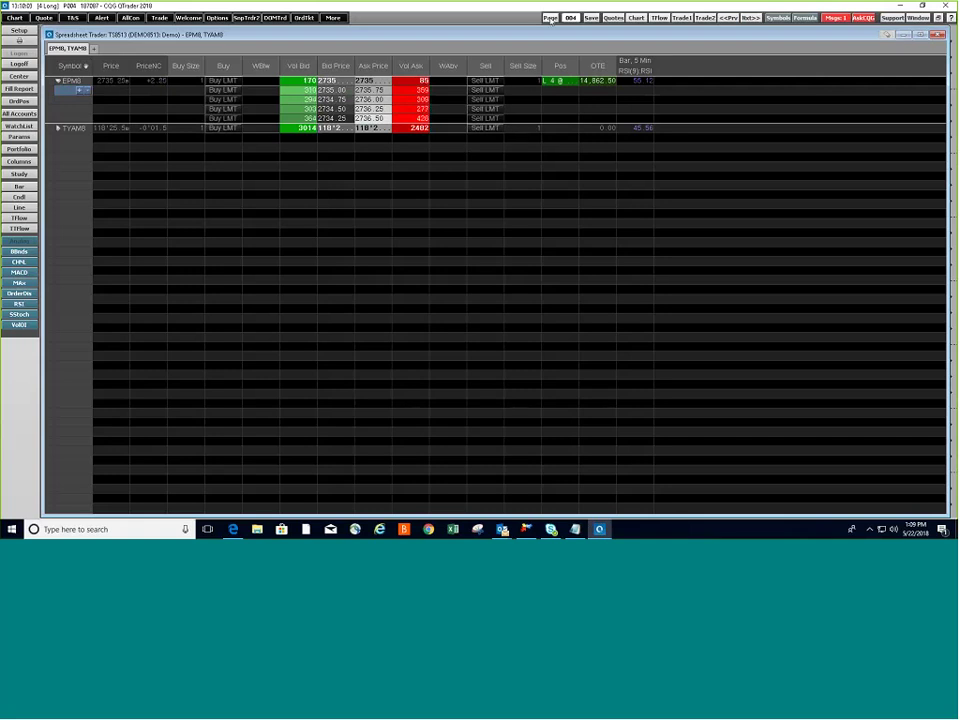
- Switch to page 1 and on to page 2, Home, and move the Orders and Positions window to uncover the Split Quote Board
click(550, 19)
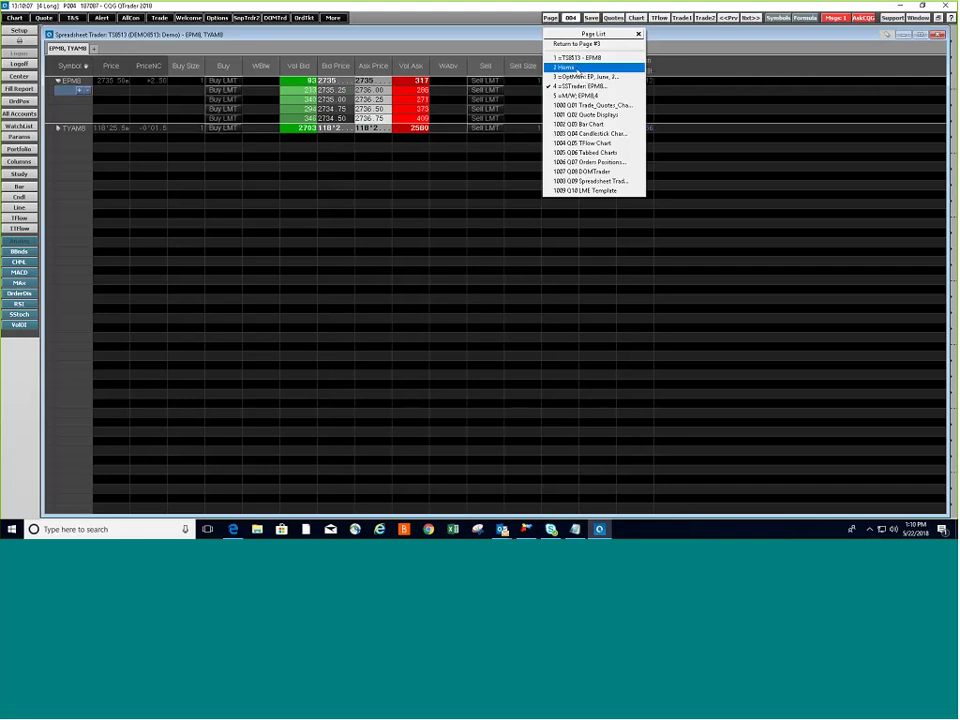
click(573, 59)
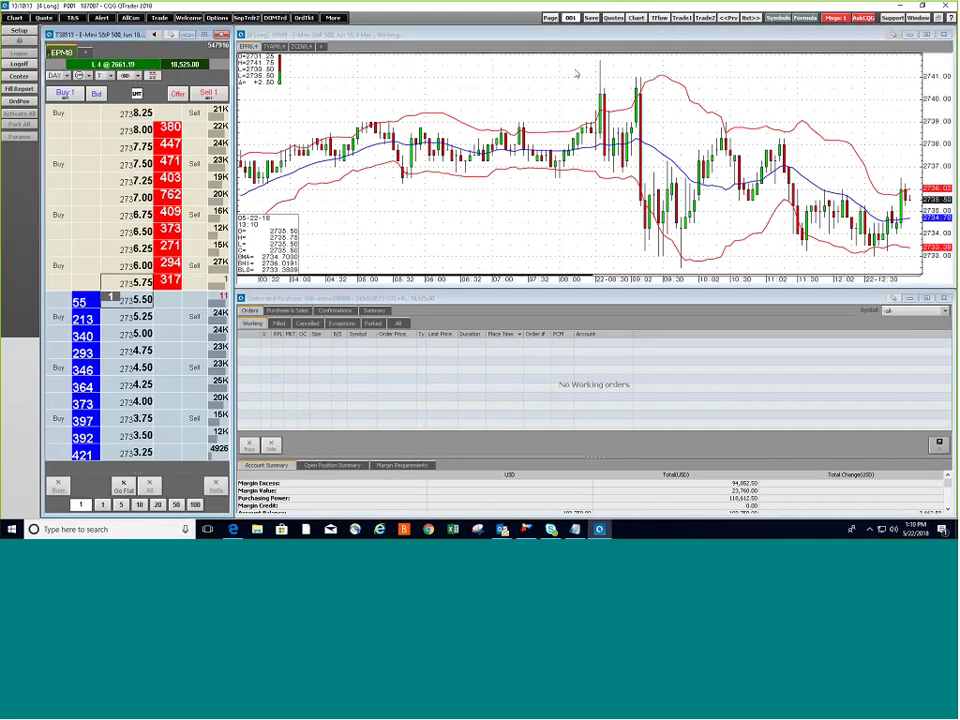
click(549, 19)
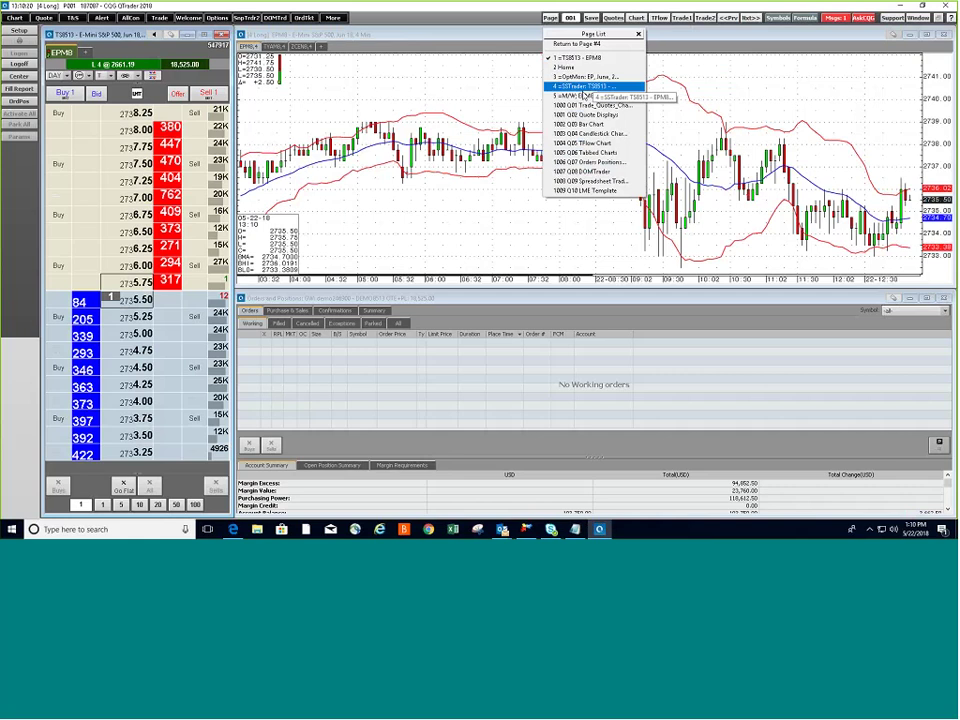
click(557, 88)
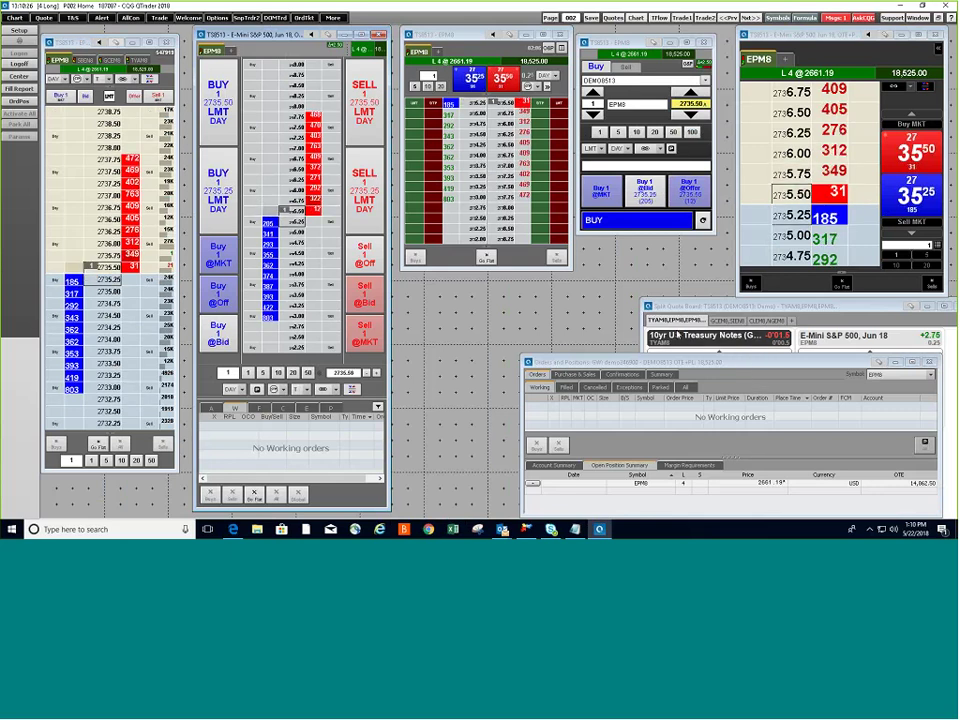
drag(766, 363, 640, 302)
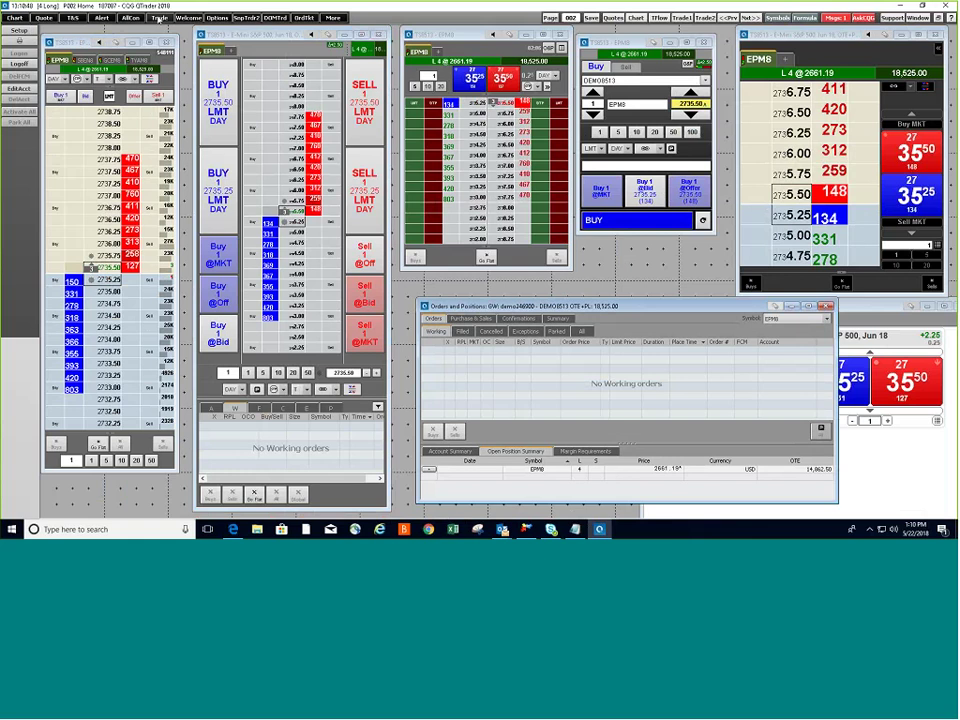
- Review the list of trading applications that can be added, and shift the Orders and Positions window slightly closer to the order ladders
click(160, 18)
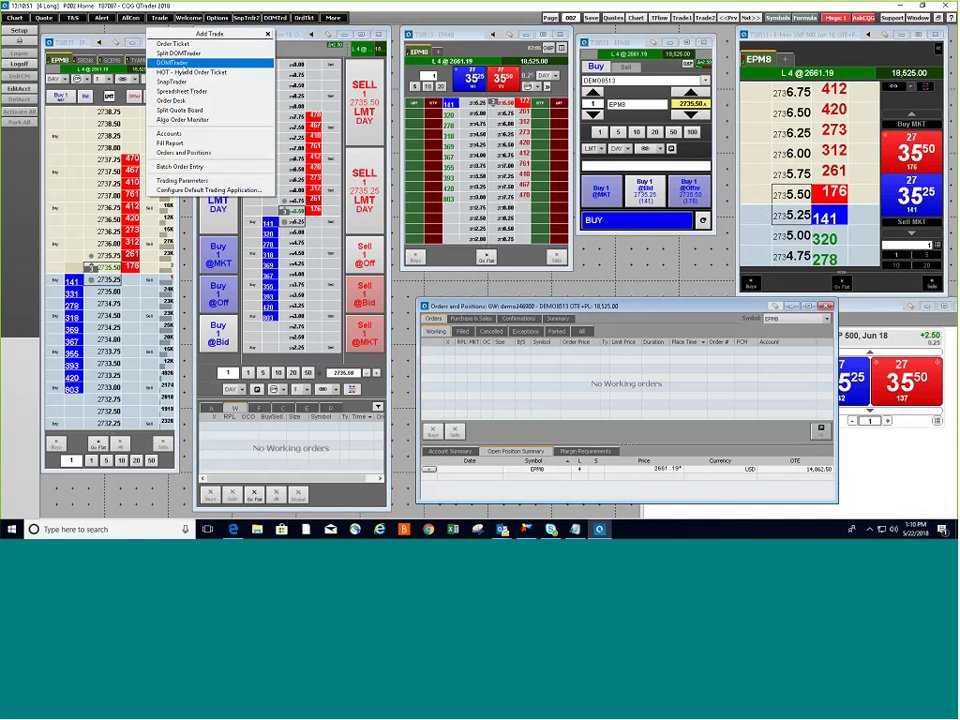
click(108, 37)
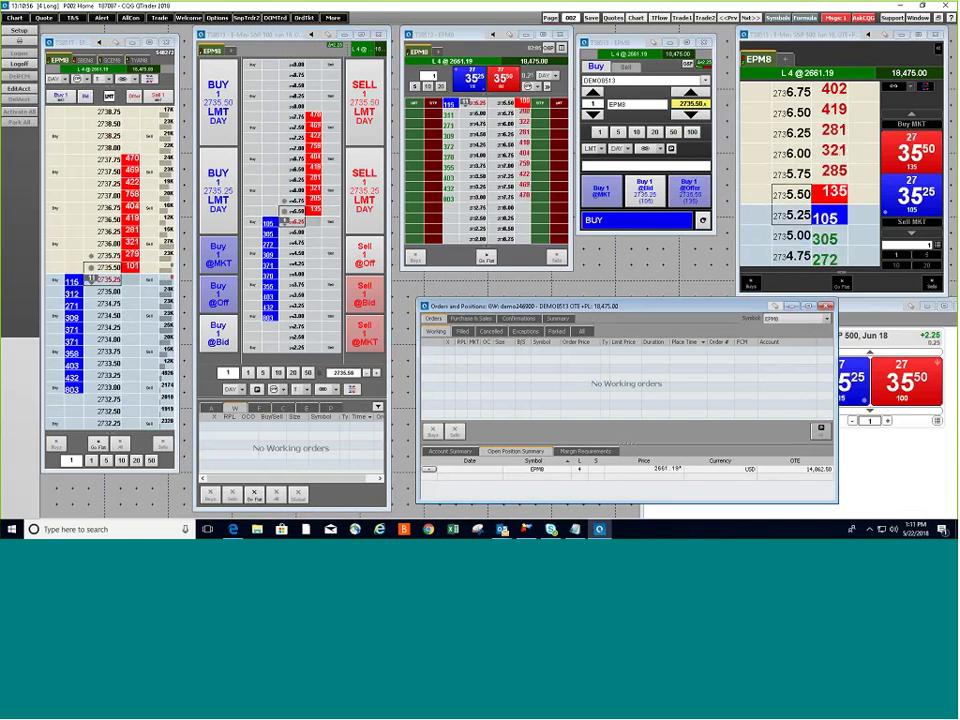
click(464, 40)
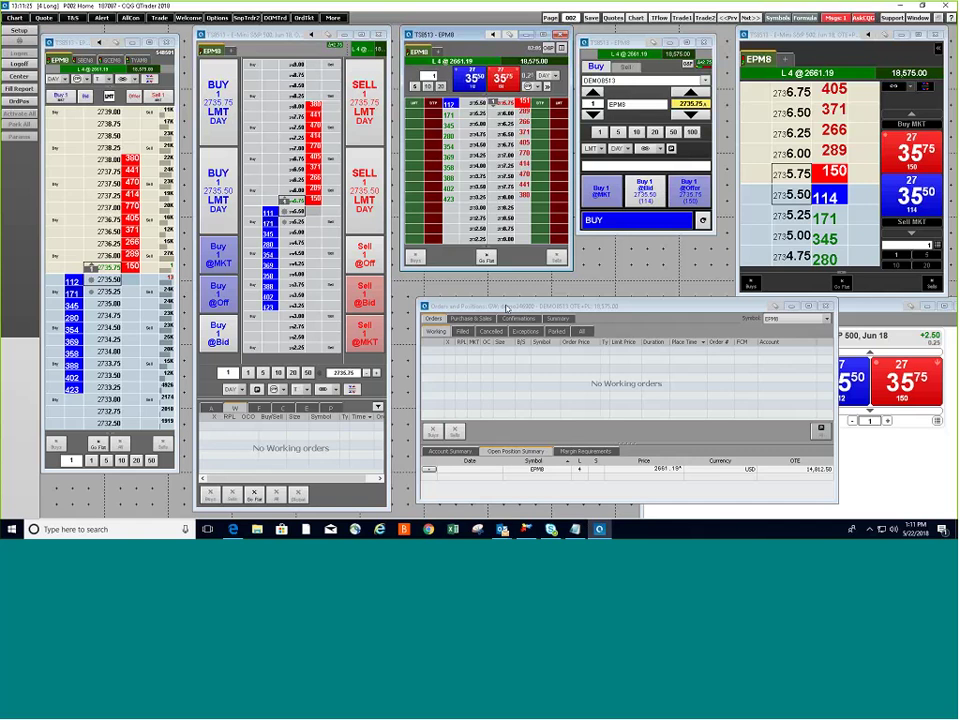
drag(506, 309, 490, 301)
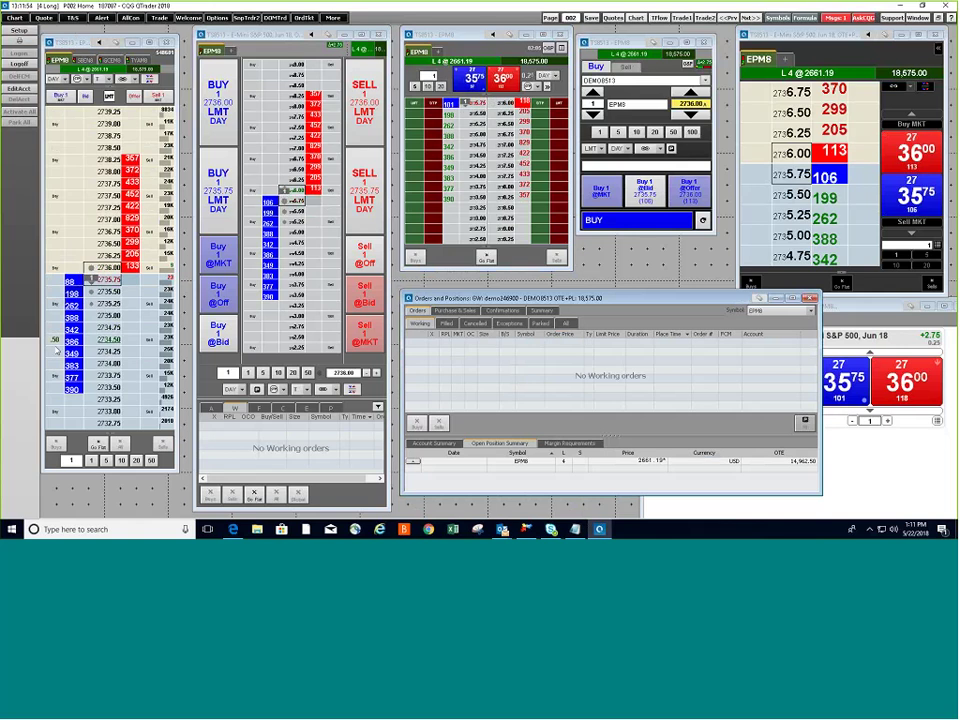
- Buy 1 EPM8 at a 2734.50 limit in the DOMTrader, and turn off its confirmation for placing, cancelling, modifying and parking orders
click(56, 340)
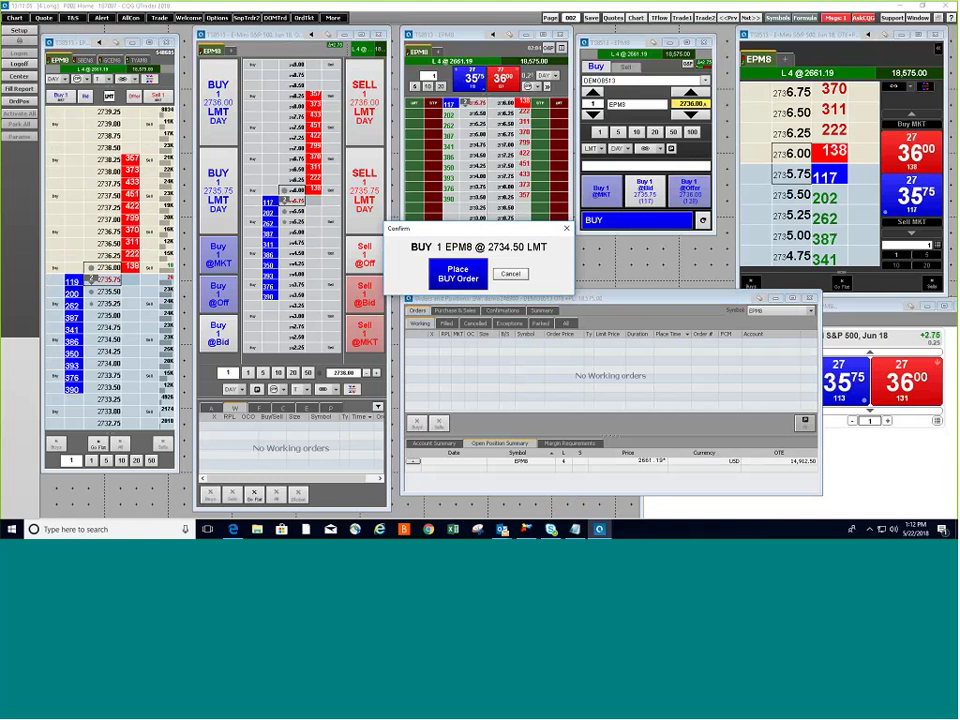
click(457, 276)
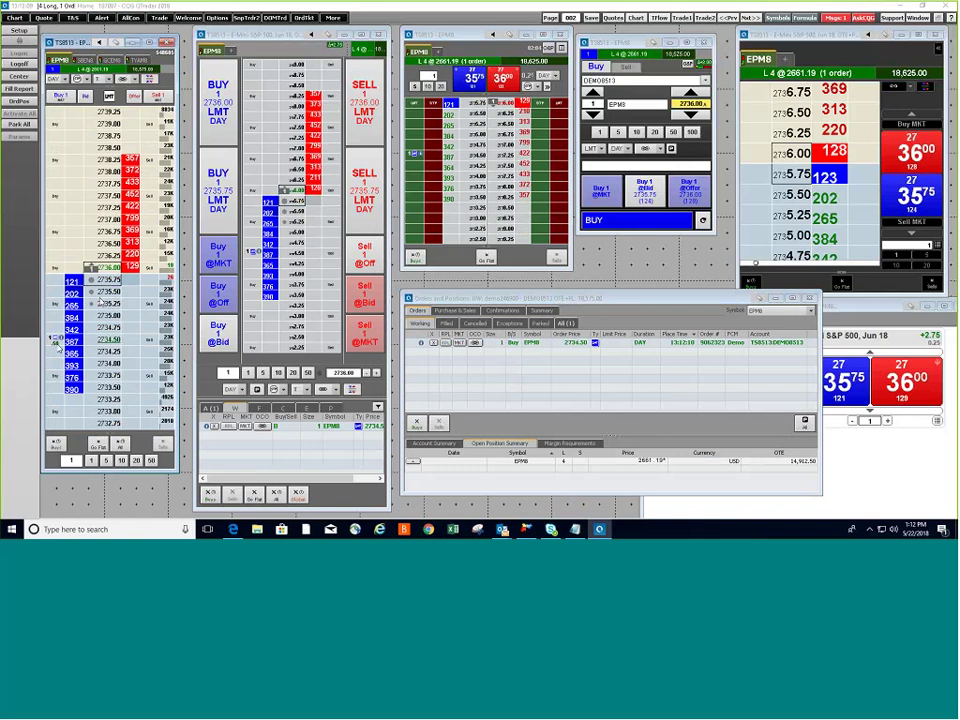
click(19, 33)
click(62, 43)
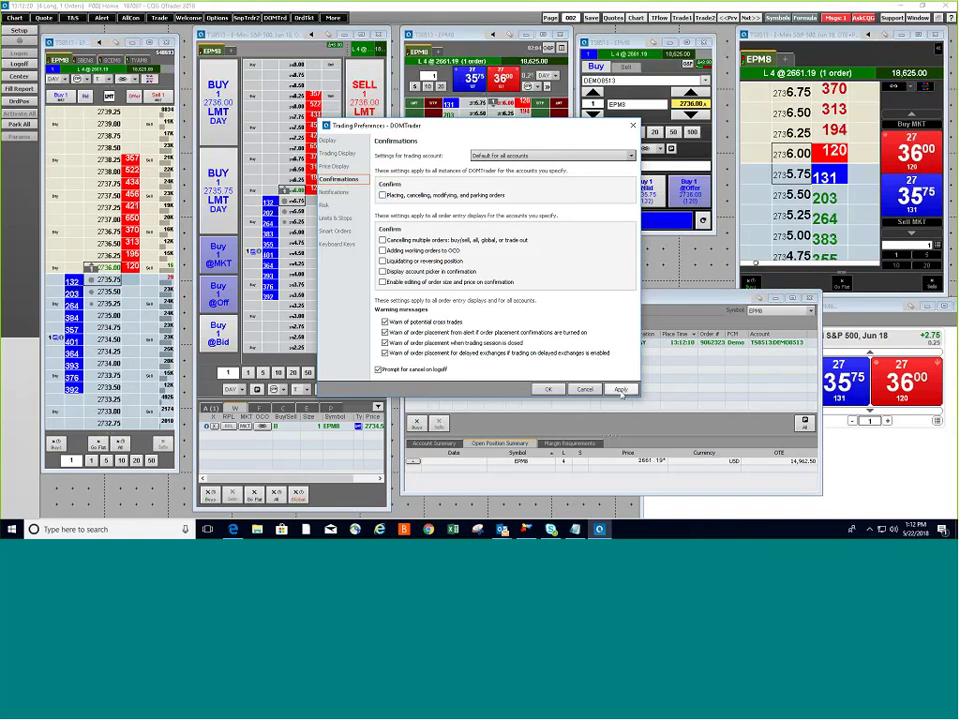
click(620, 390)
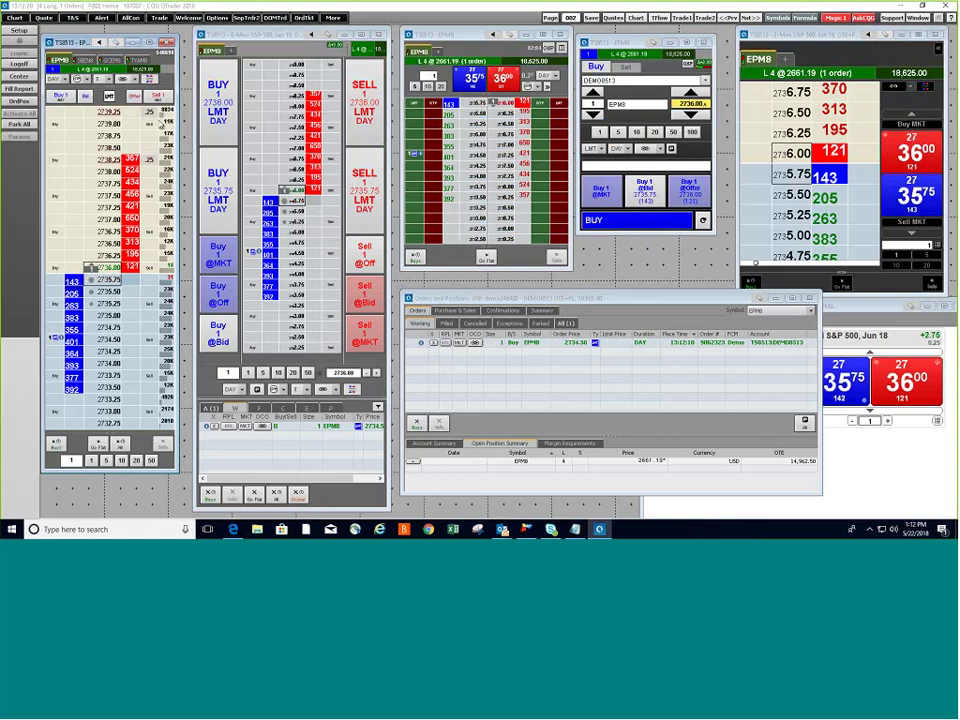
- Add buy limit orders for 1 EPM8 at 2734.00 and 2733.75 in the DOMTrader, and move the 2734.50 order to 2735.00
click(57, 363)
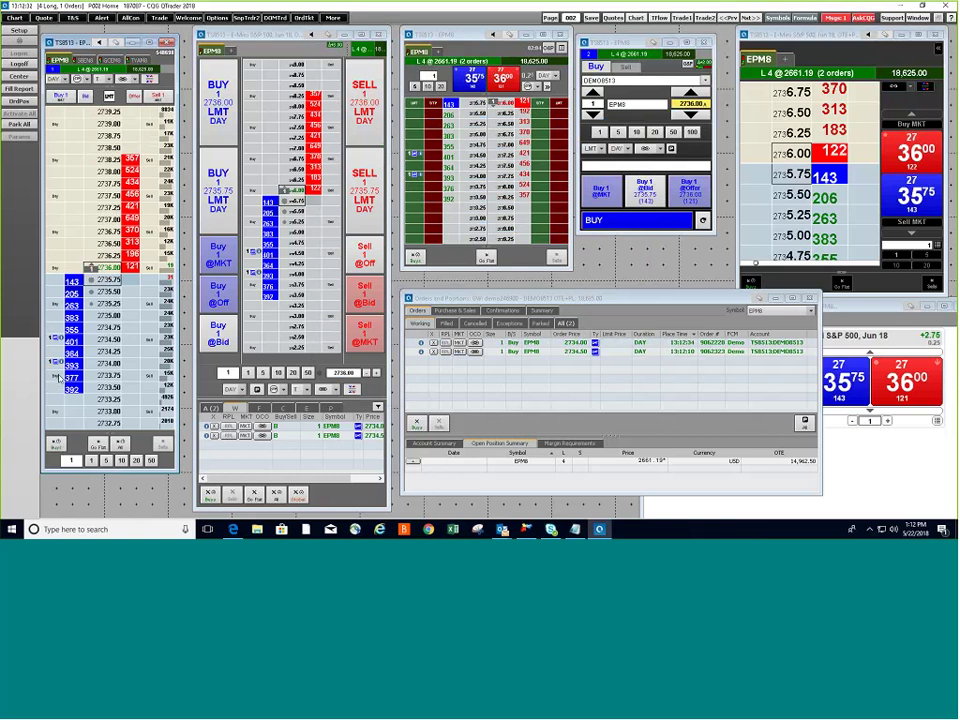
click(58, 377)
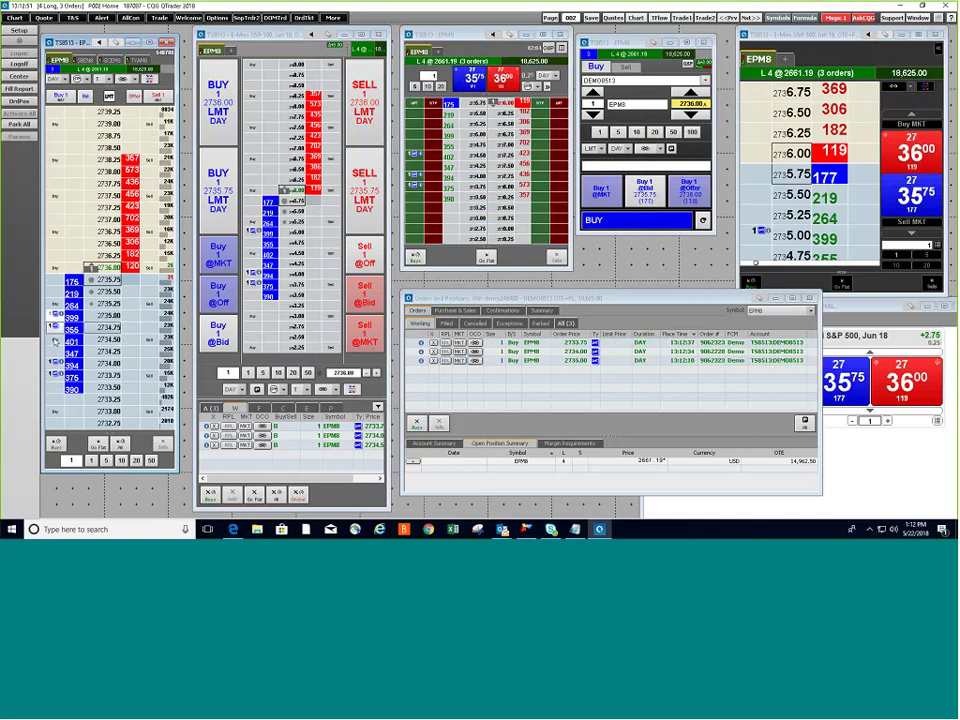
drag(52, 339, 52, 316)
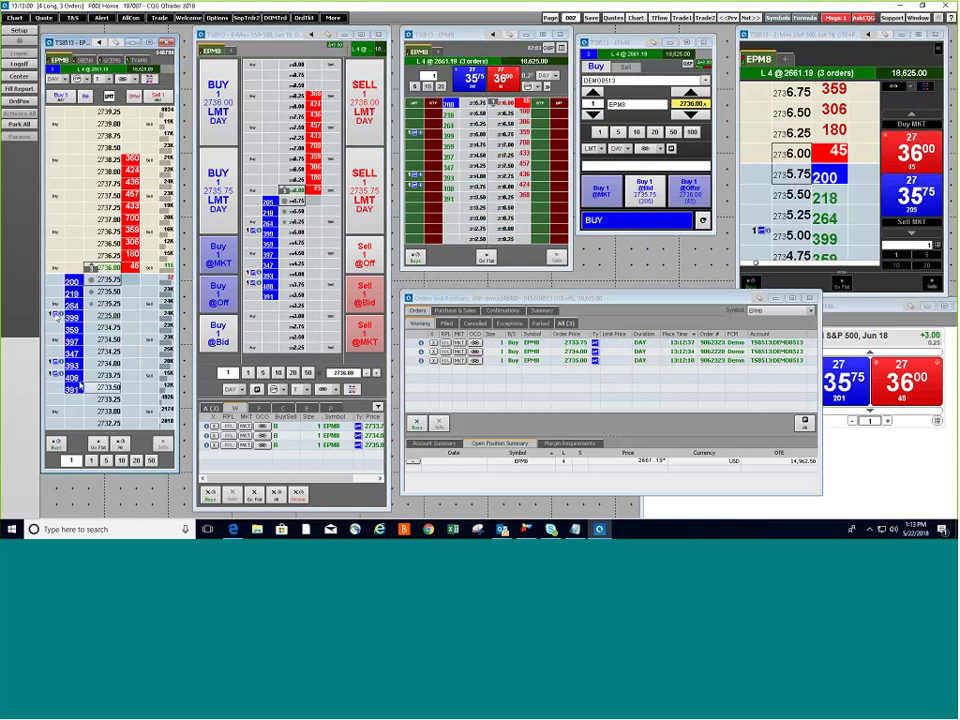
- Cancel the 2735.00 buy order on the DOMTrader ladder, and cancel all remaining buy orders together
click(55, 315)
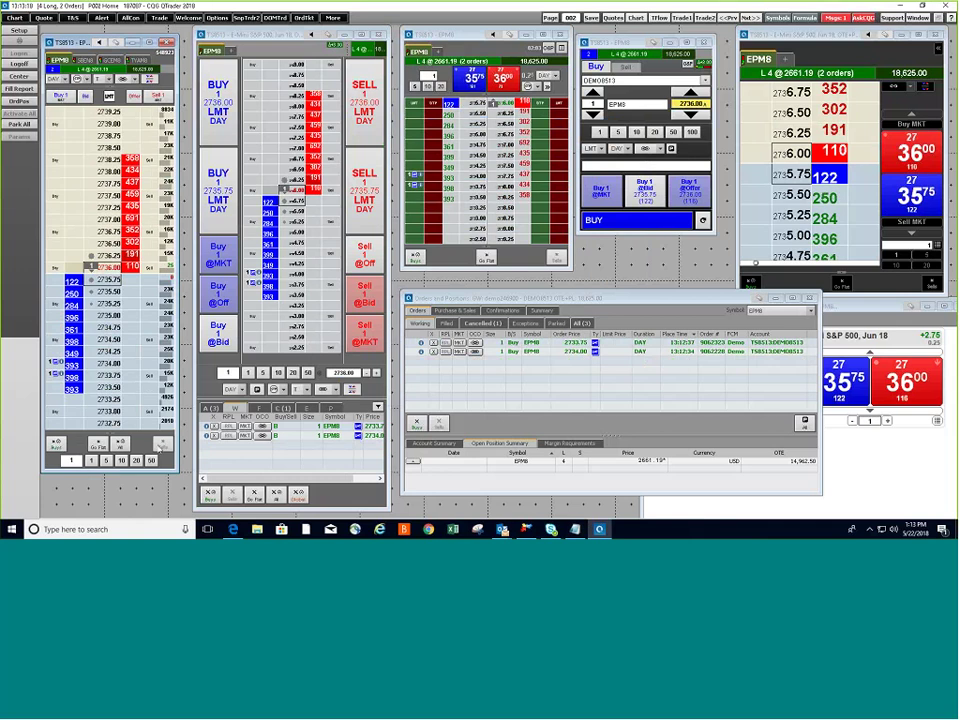
click(50, 446)
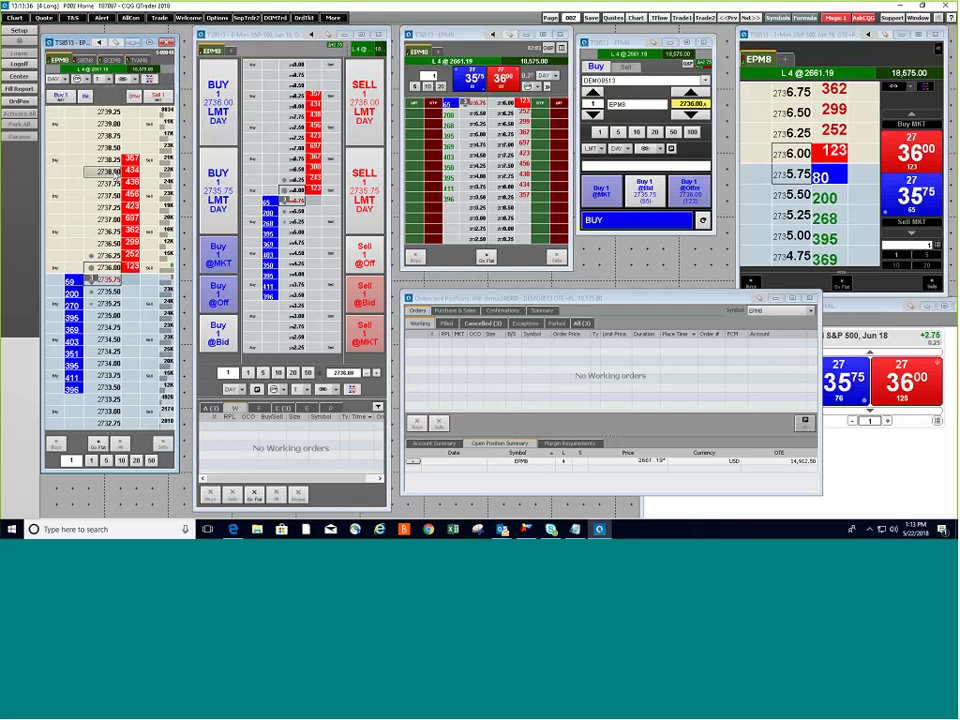
- Place a buy order for 1 EPM8 above the market at 2738.00, reprice it to 2737.00 and cancel it
click(62, 171)
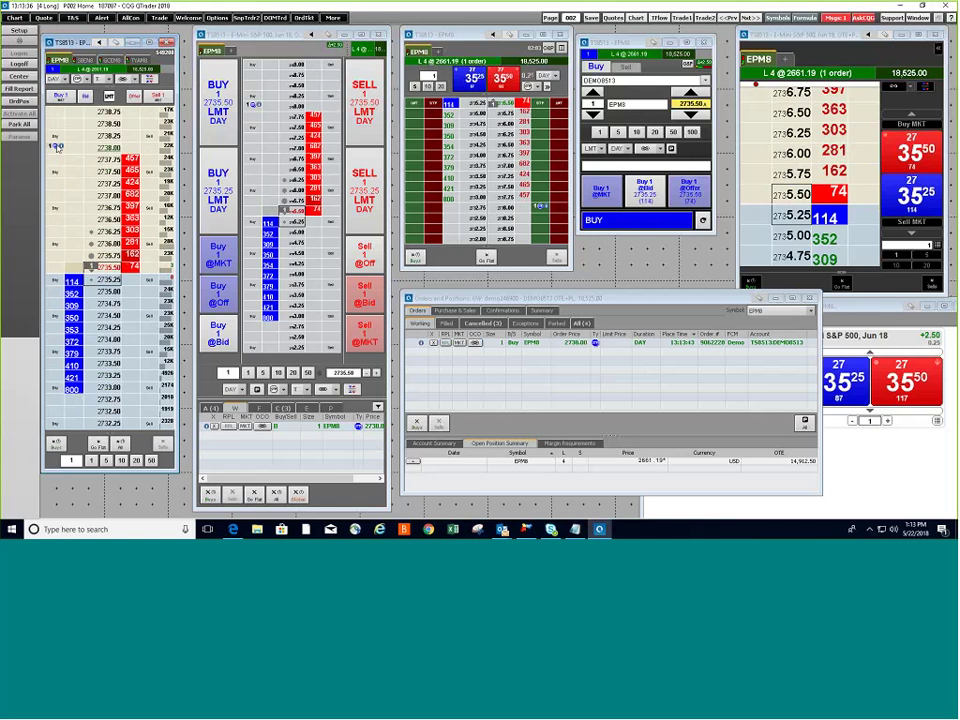
drag(57, 197, 57, 194)
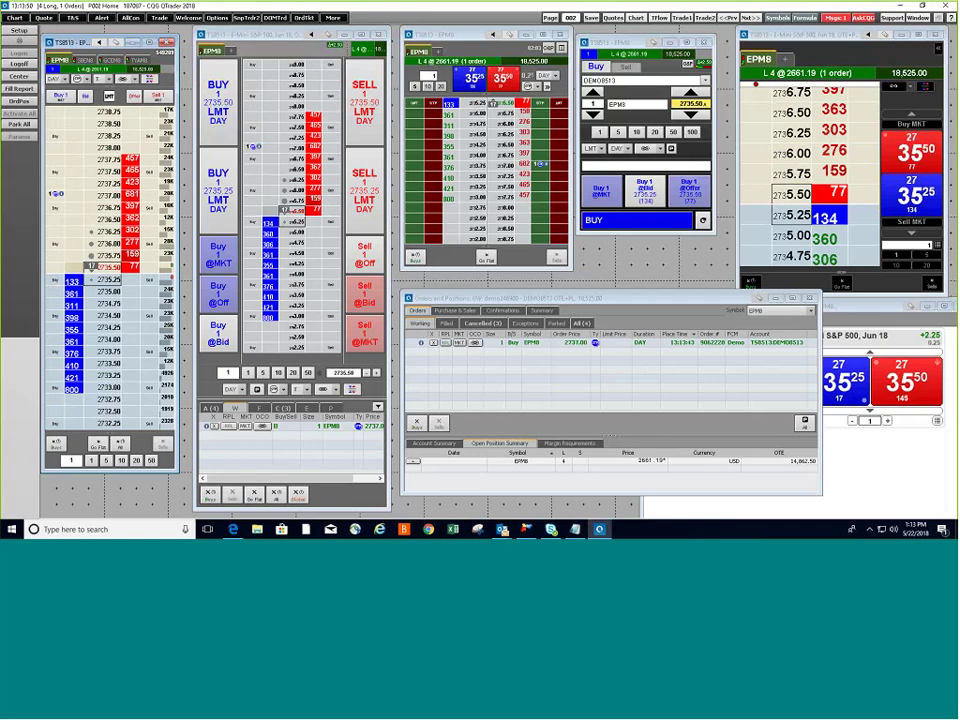
click(56, 196)
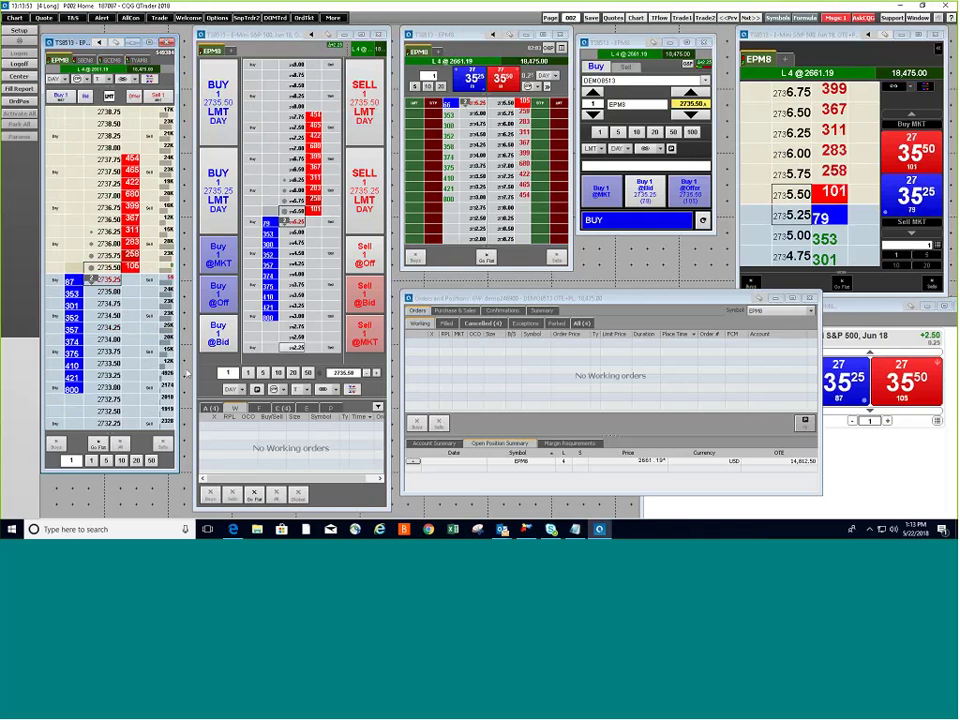
- Place single-contract EPM8 buy orders at 2734.00 and 2733.50 and sell orders at 2736.75 and 2737.25 in the DOMTrader
click(55, 340)
click(55, 364)
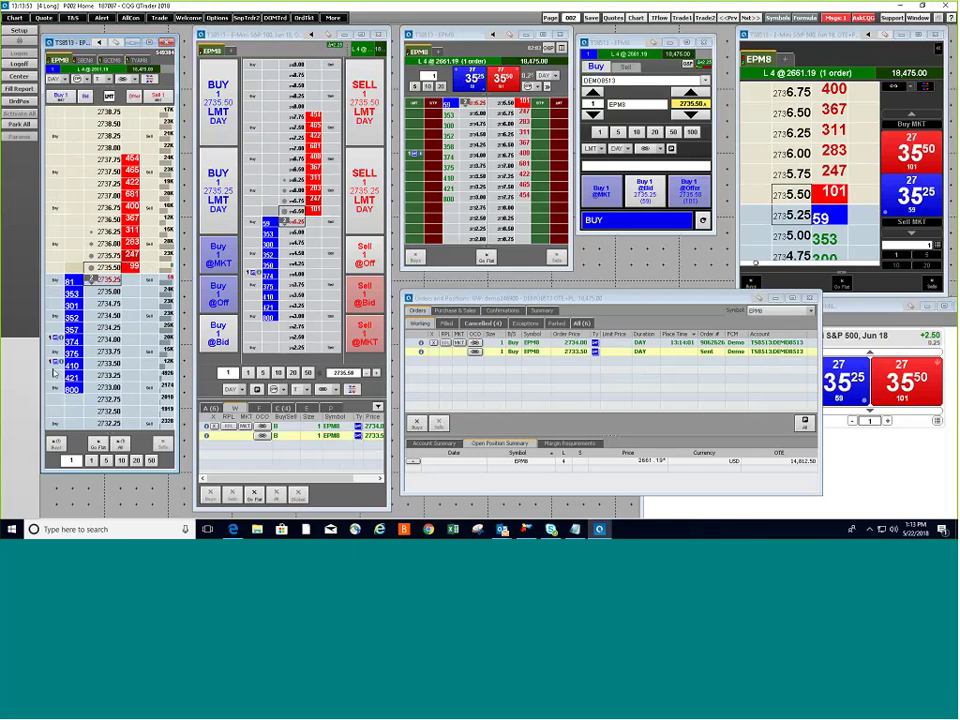
click(148, 205)
click(150, 183)
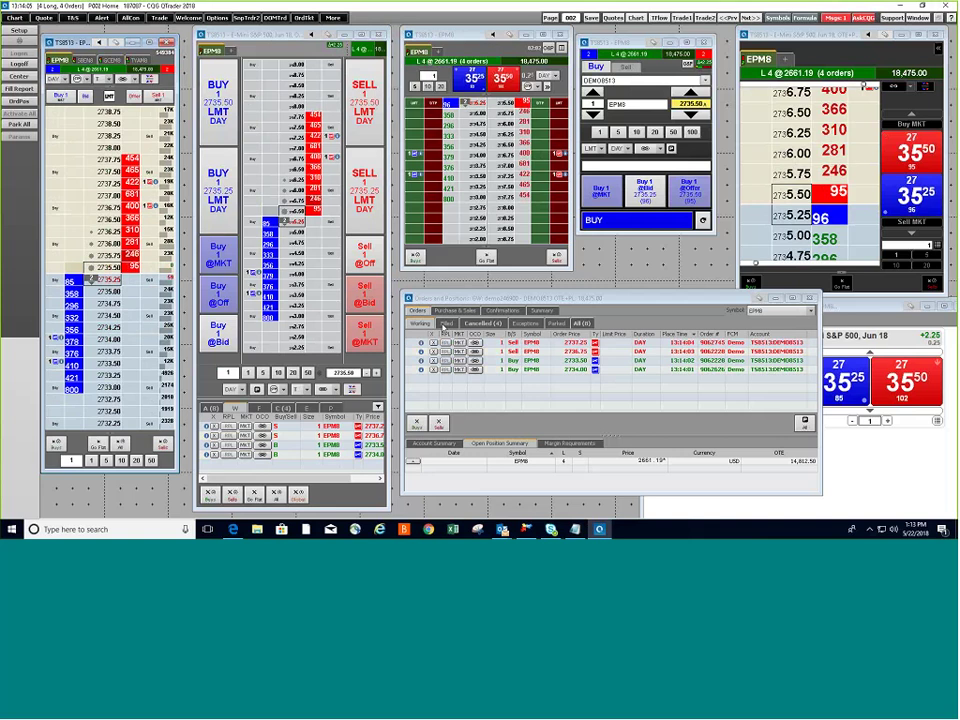
- Cancel the working EPM8 sell orders at 2737.25 and 2736.75 from the Orders and Positions window
click(424, 324)
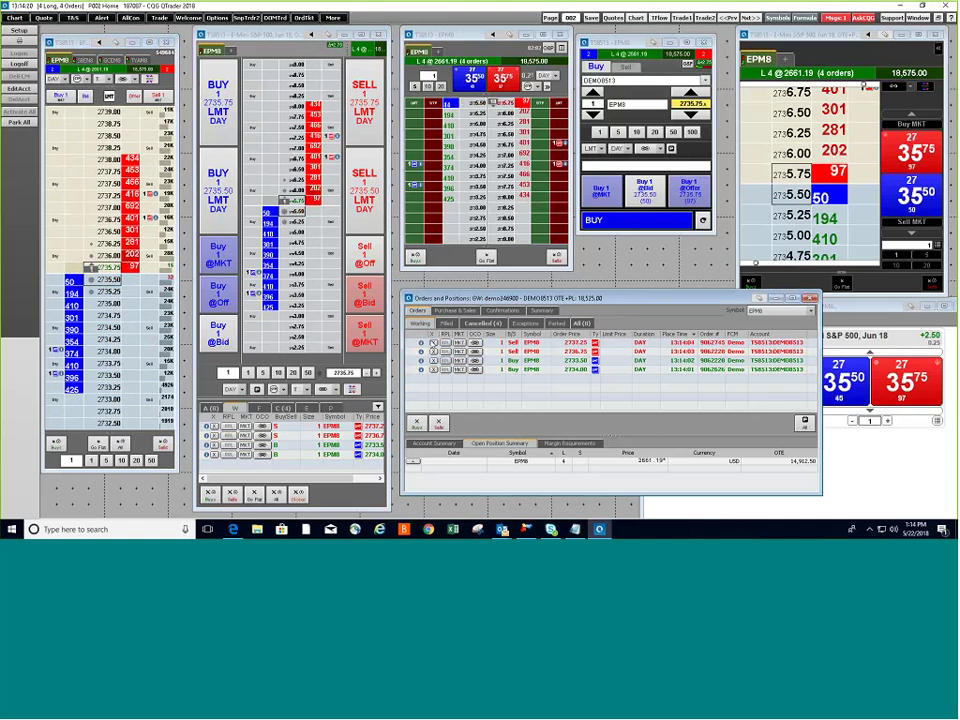
click(433, 342)
key(Return)
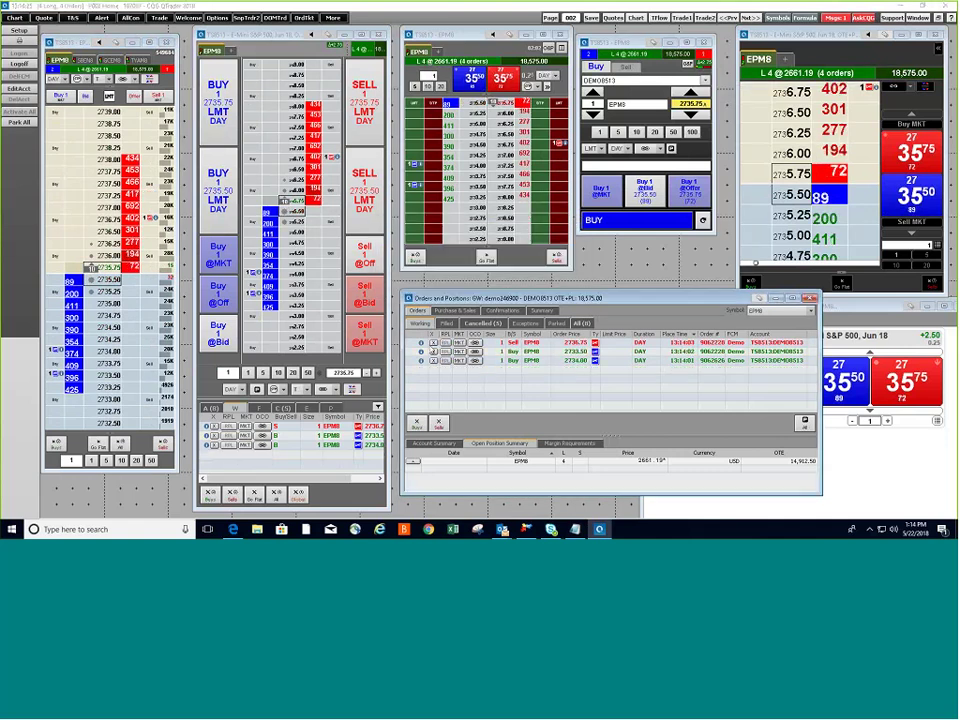
click(433, 342)
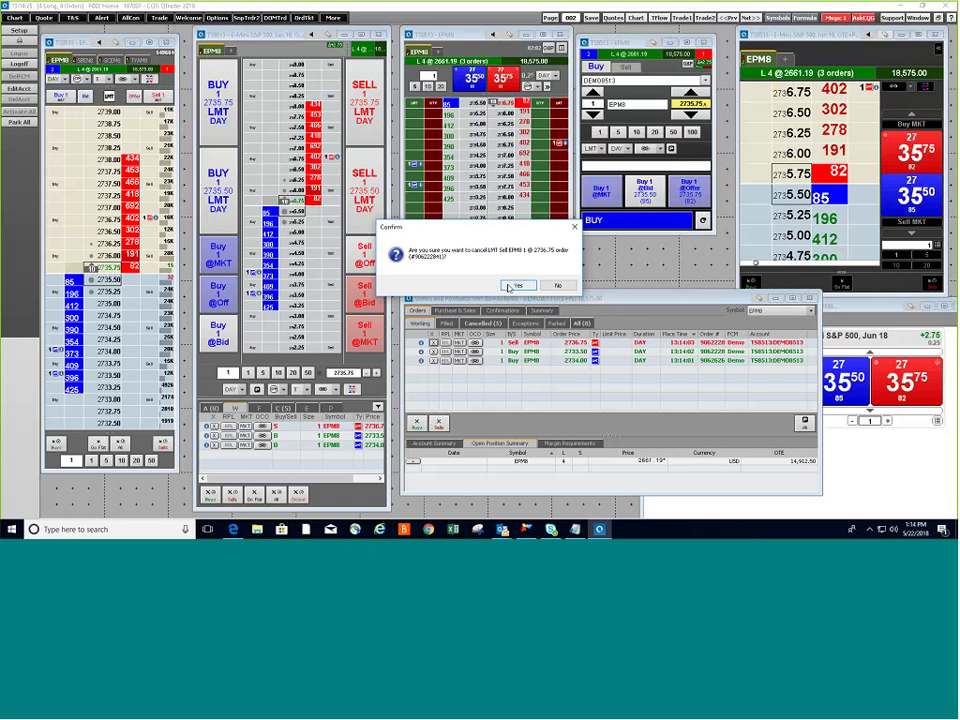
key(Return)
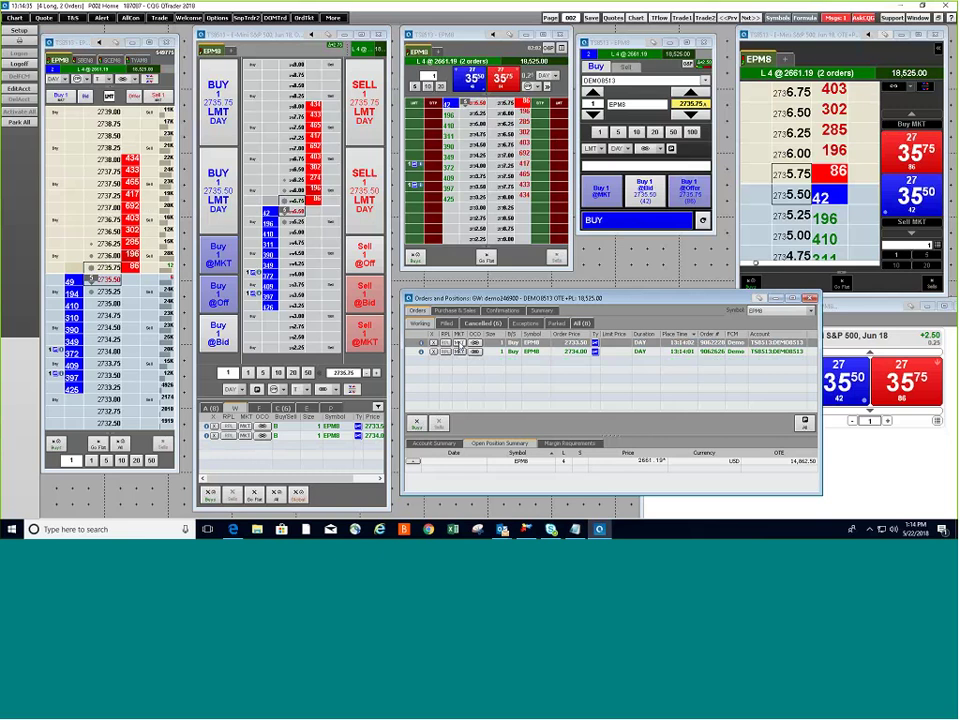
- Convert the working 2733.50 buy order to a market order, and cancel the remaining 2734.00 buy order
click(458, 342)
click(516, 286)
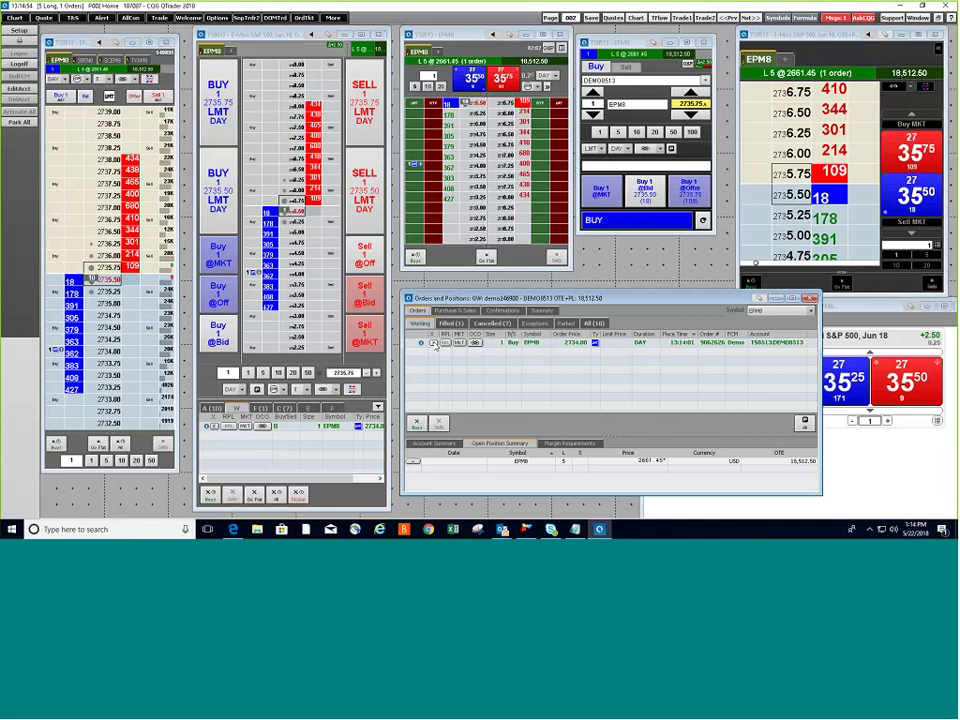
click(434, 344)
click(516, 286)
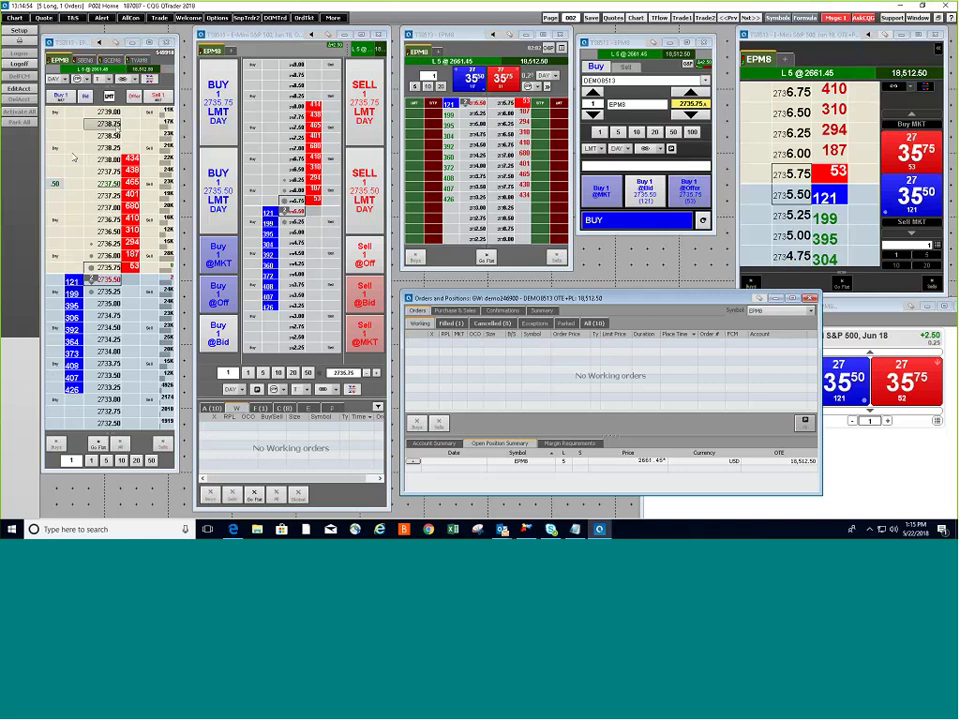
- Sell 1 EPM8 at the offer from the DOMTrader, and try the preset order sizes, including 10, 20 and 50
click(131, 97)
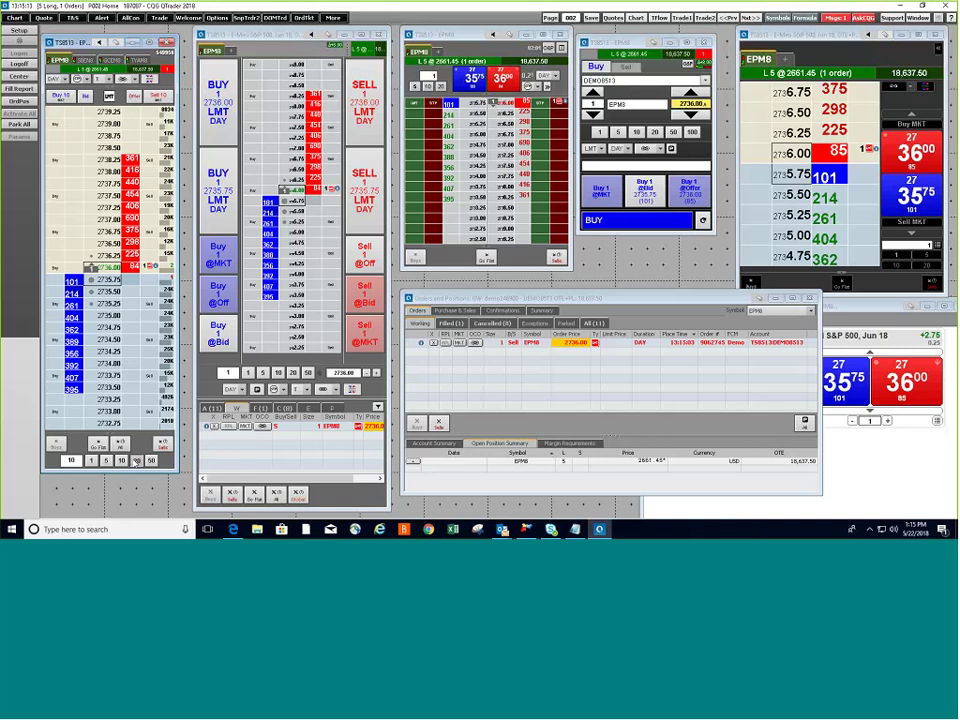
double_click(119, 461)
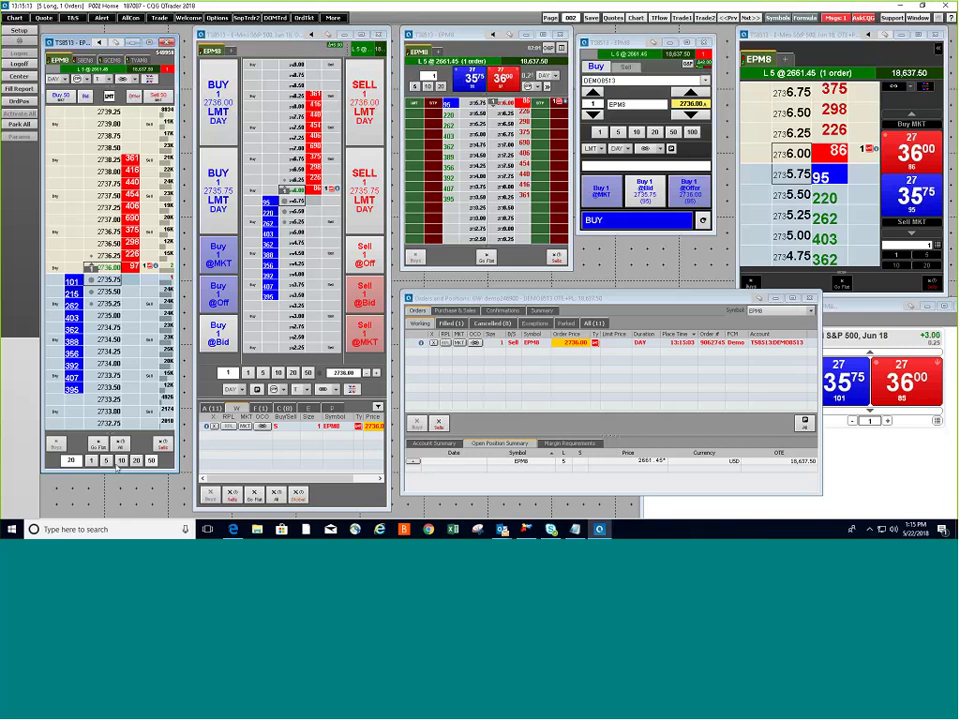
click(91, 461)
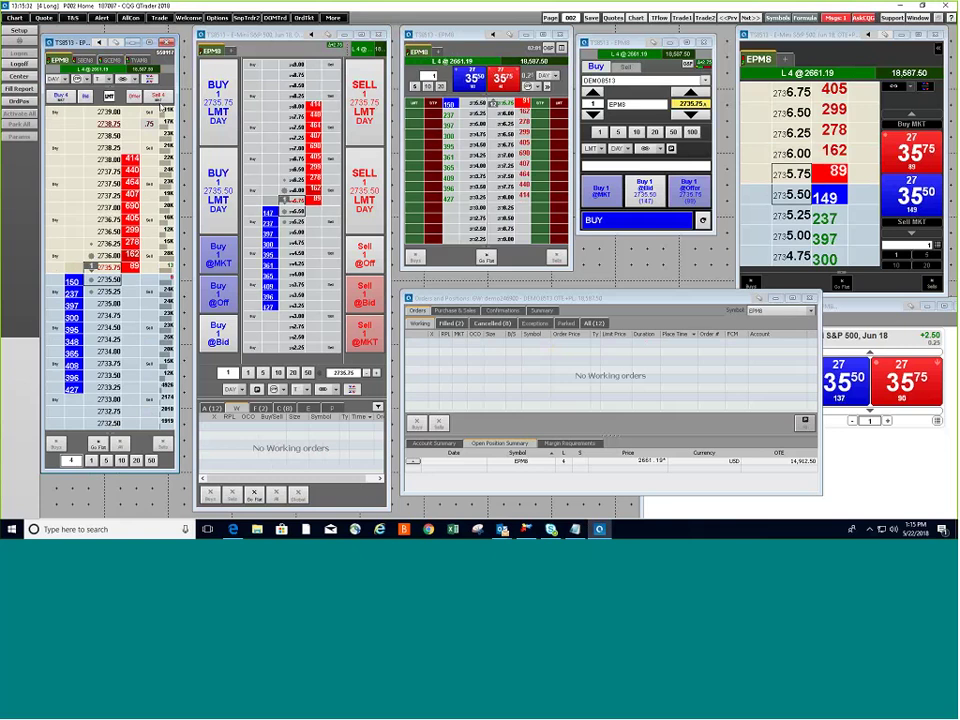
- Sell 4 EPM8 at market to close the position, and enter an OCO pair buying 1 at 2733.75 and selling 1 at 2737.50
click(158, 97)
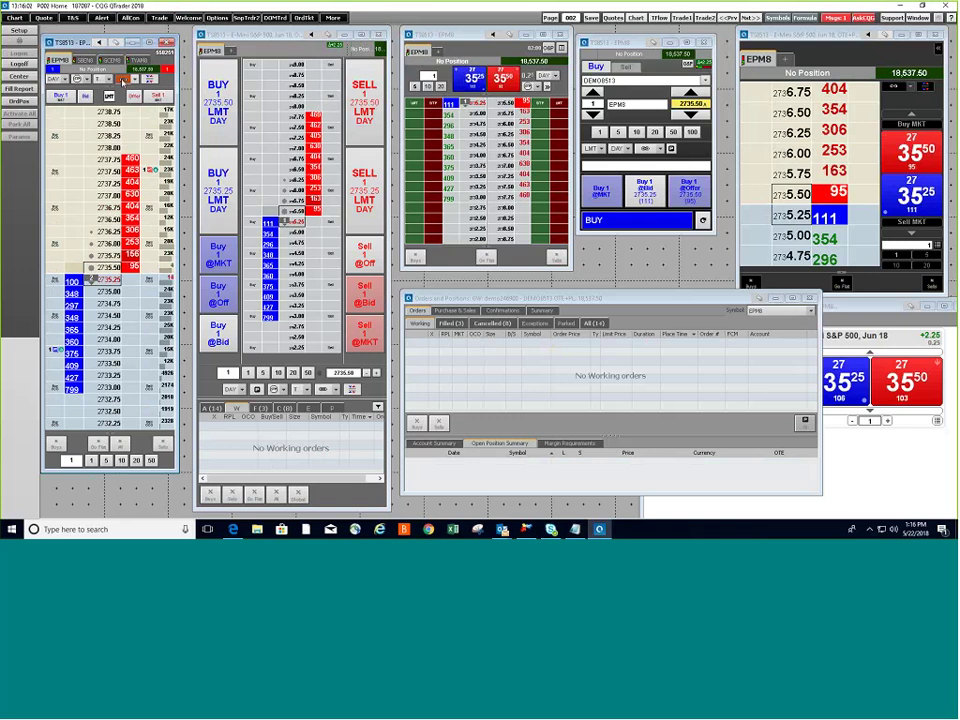
click(399, 243)
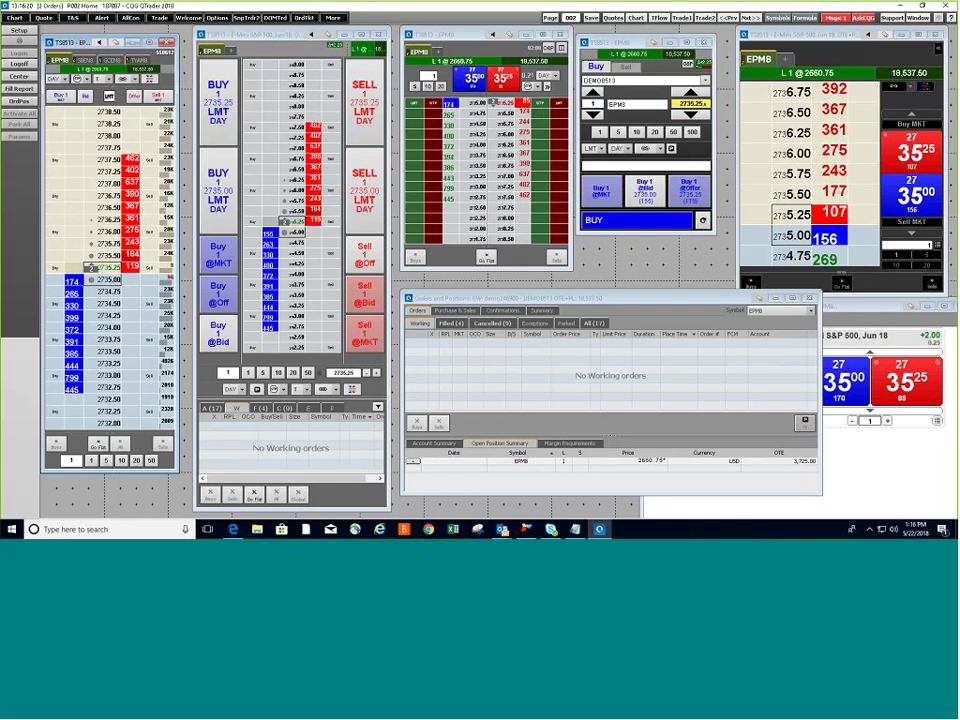
- Review the filled orders, the expanded EPM8 purchase and sales details and the account summary in Orders and Positions
click(457, 324)
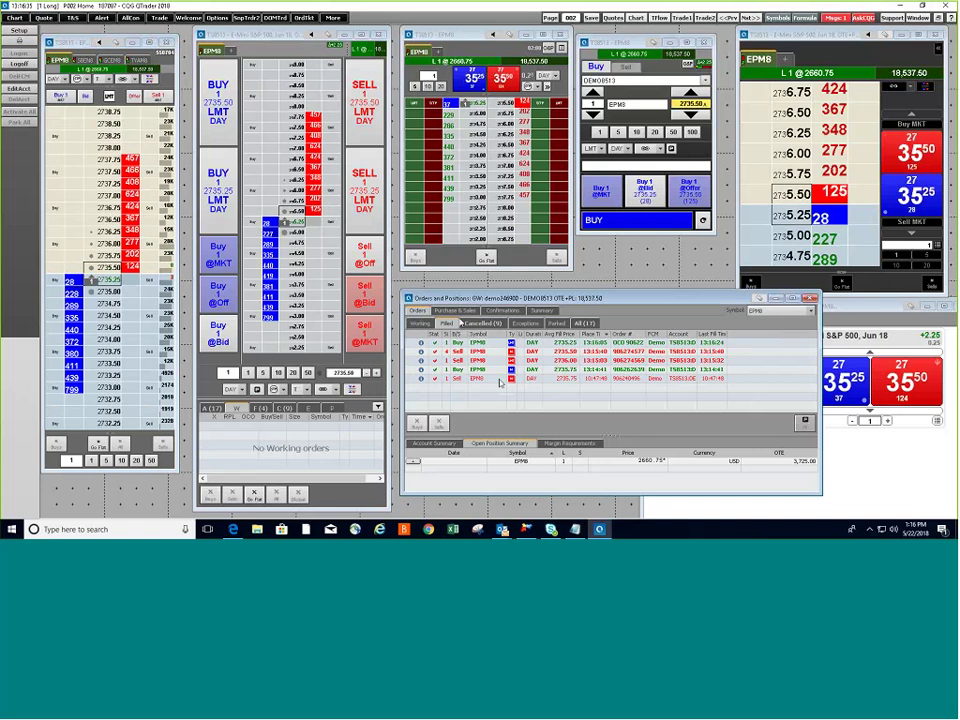
click(455, 310)
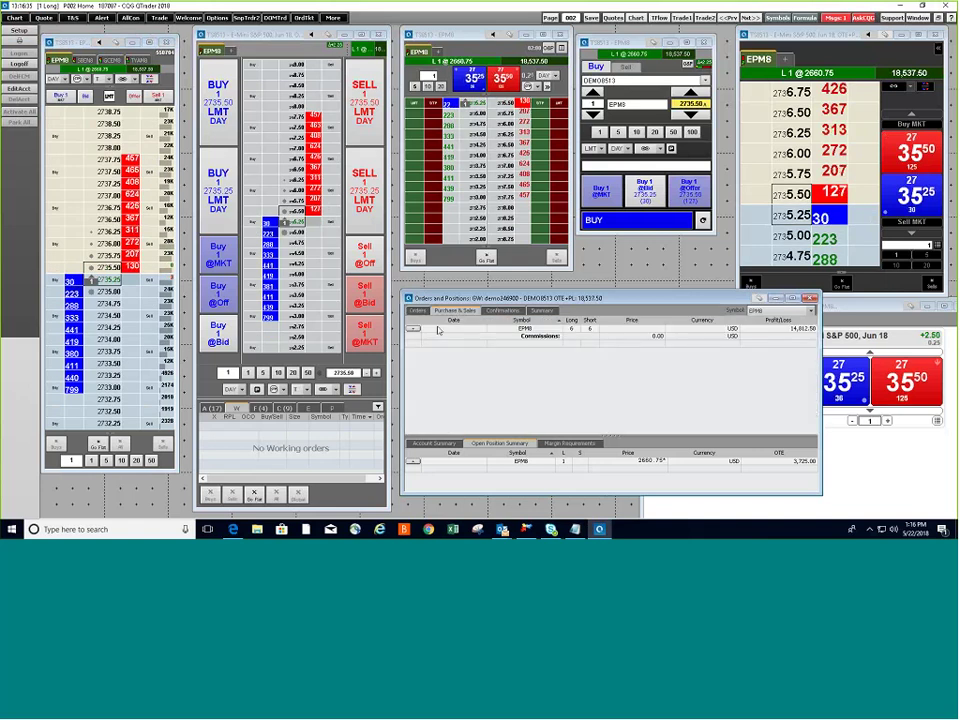
double_click(437, 330)
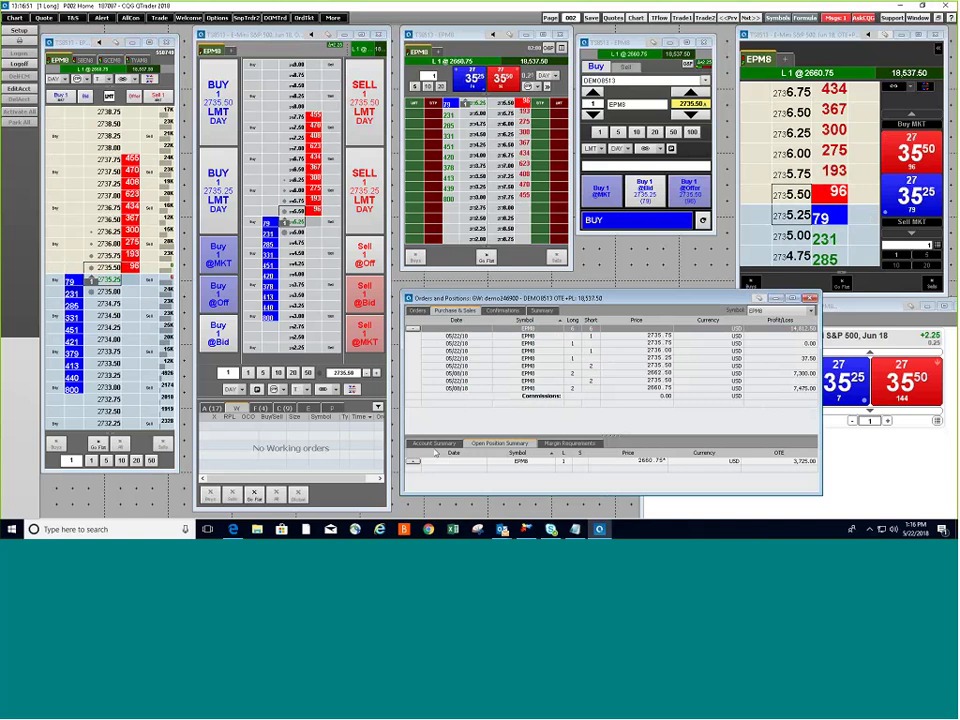
click(435, 444)
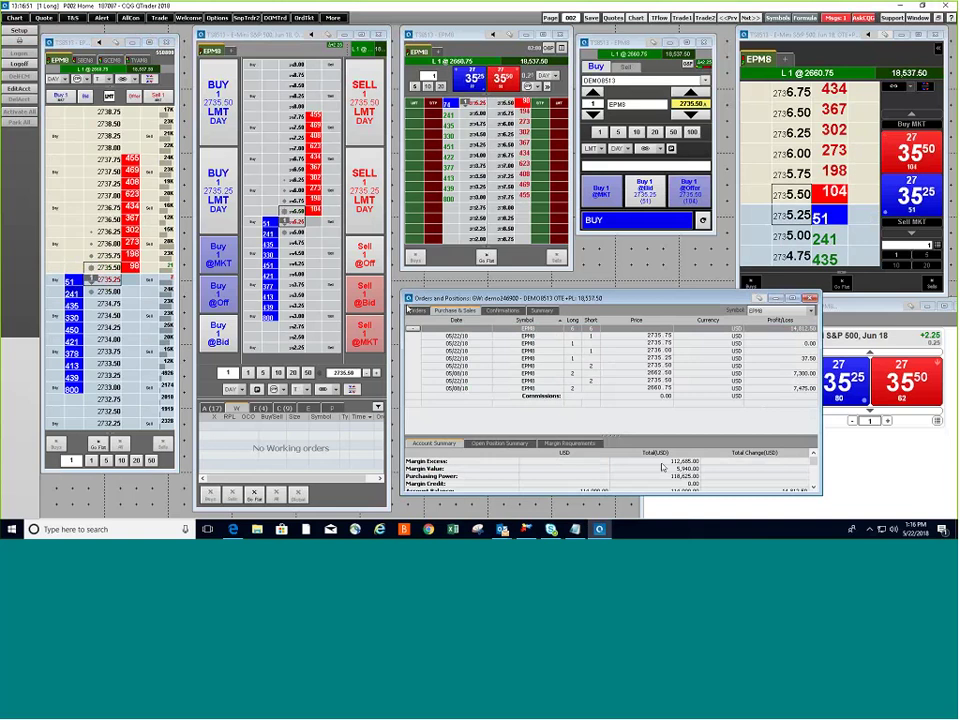
click(414, 312)
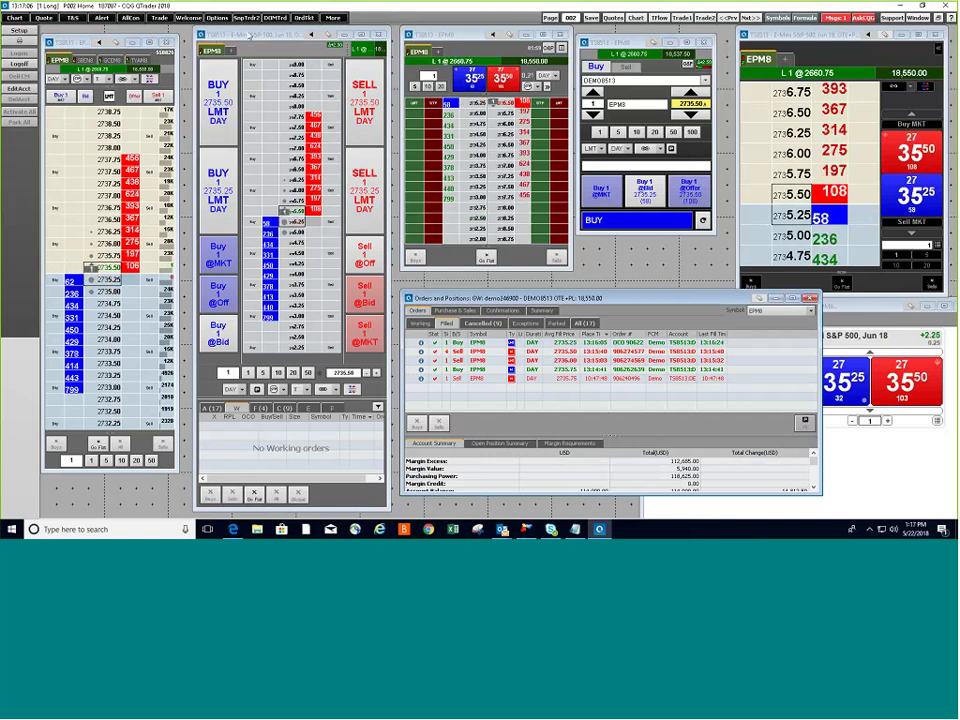
- Place a limit order to buy 1 EPM8 at 2734.00 and a limit order to sell 1 at 2737.00
click(285, 212)
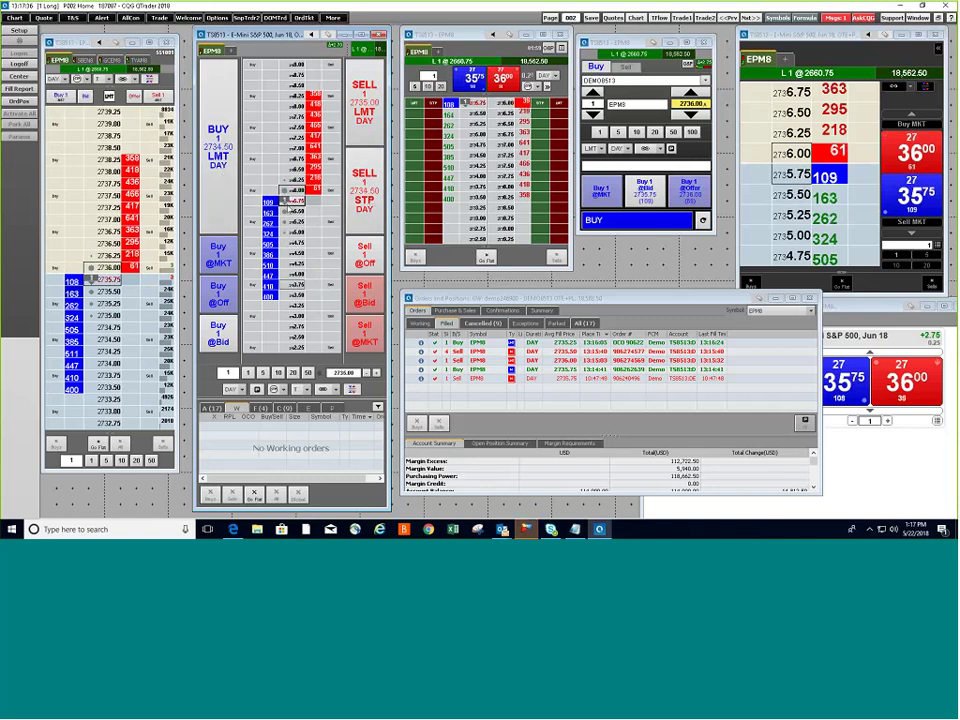
click(300, 275)
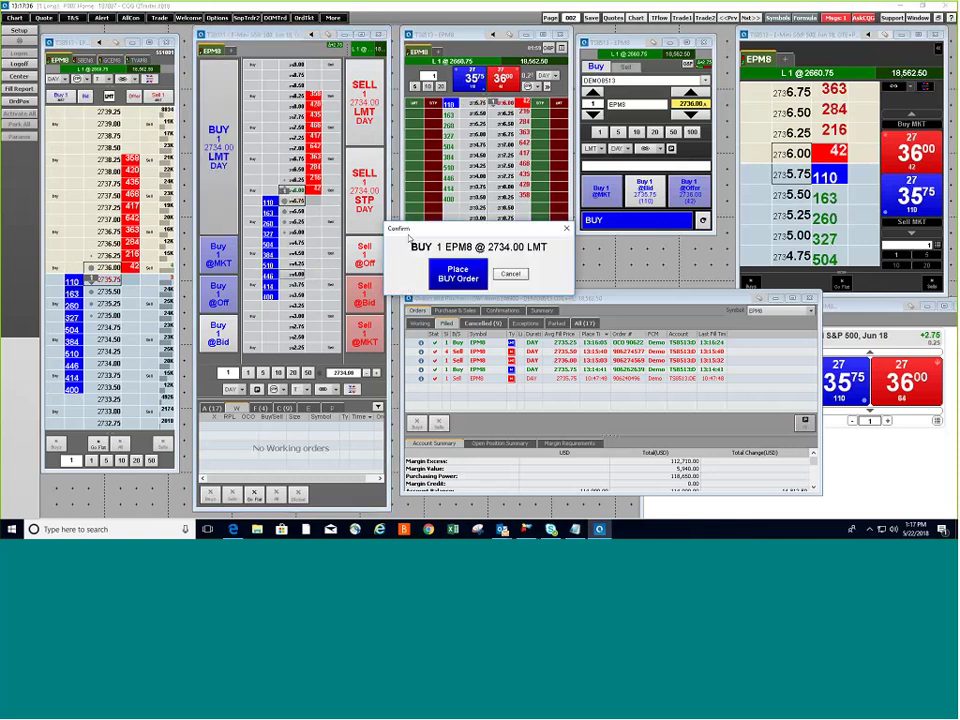
click(458, 274)
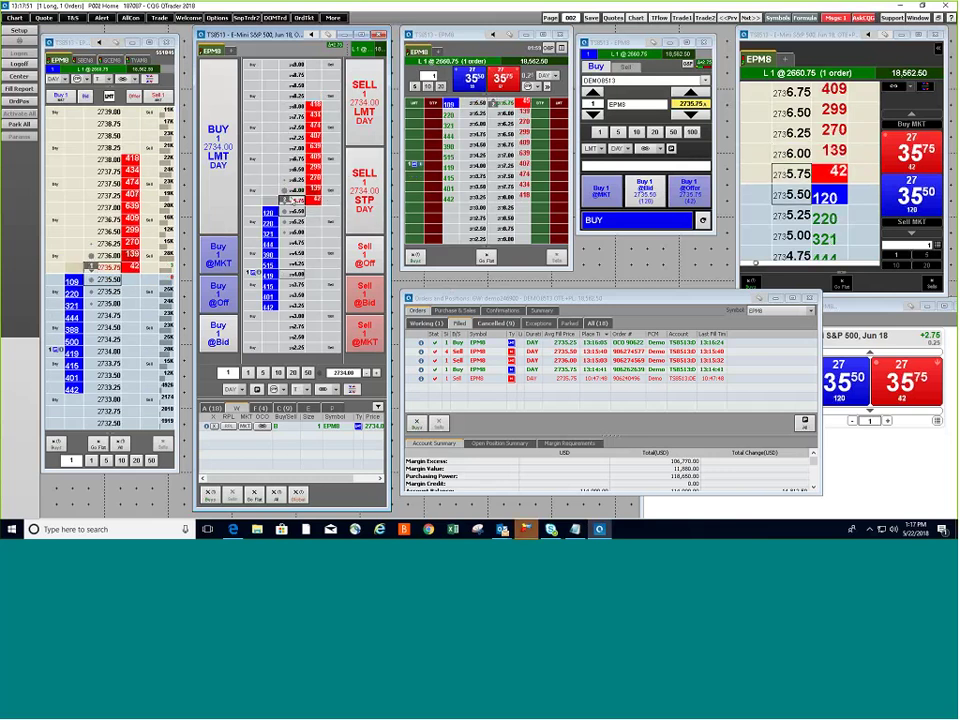
click(312, 159)
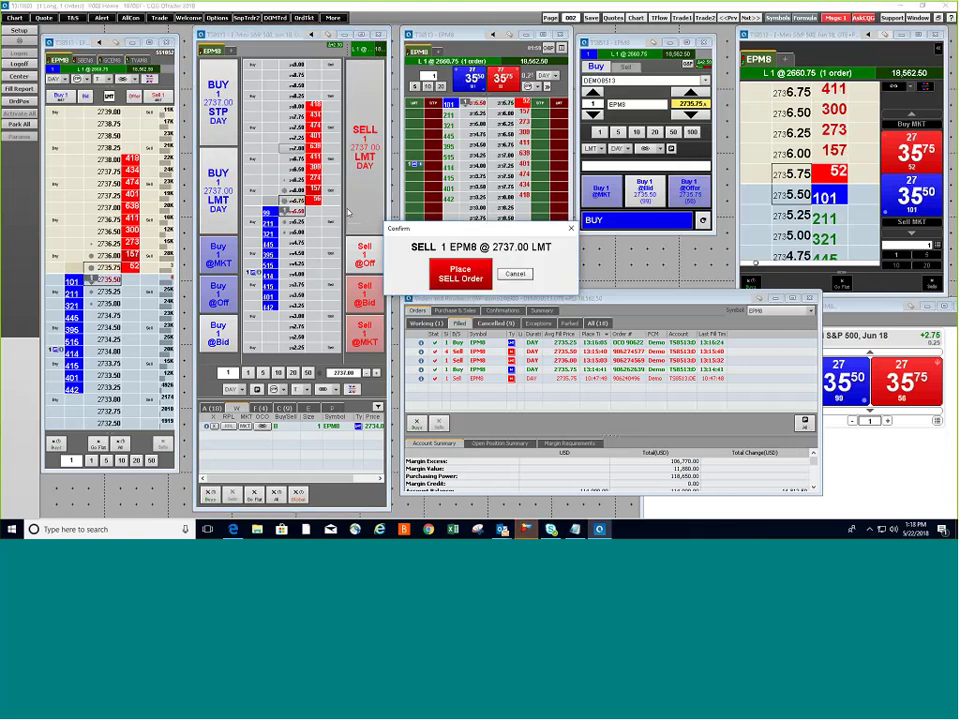
click(456, 272)
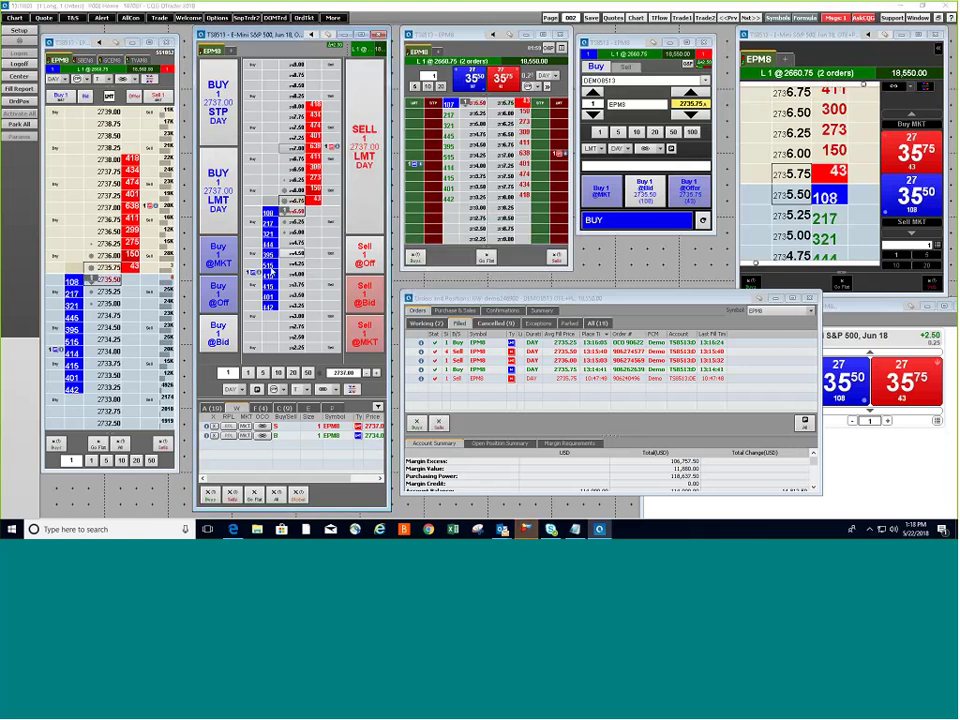
- Buy 1 EPM8 at market, and cancel the working 2734.00 buy and 2737.00 sell orders
click(218, 255)
click(437, 270)
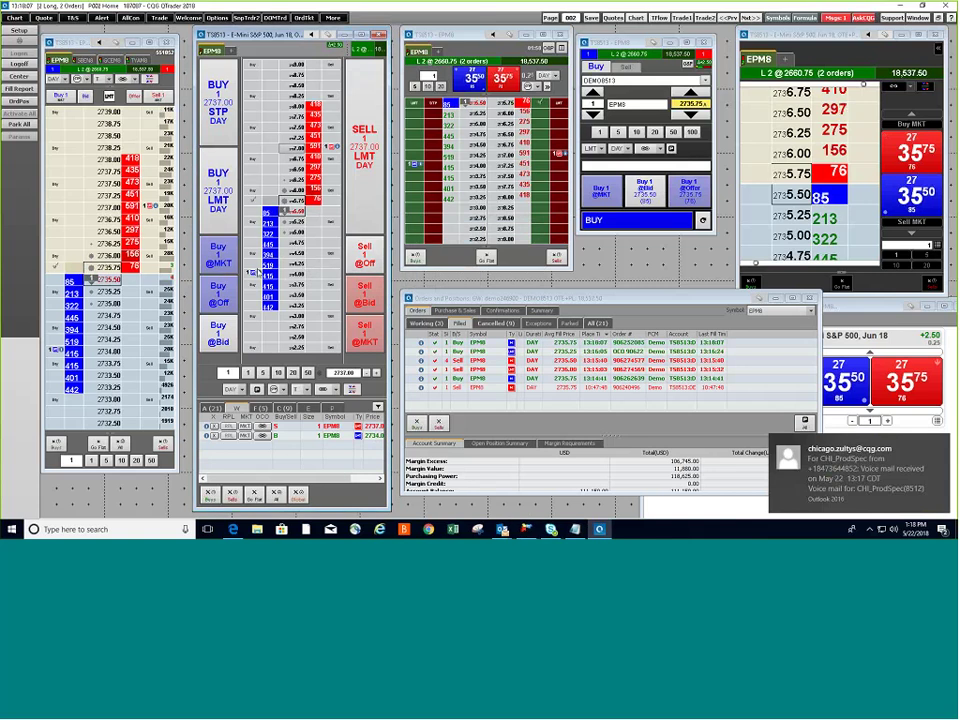
click(255, 272)
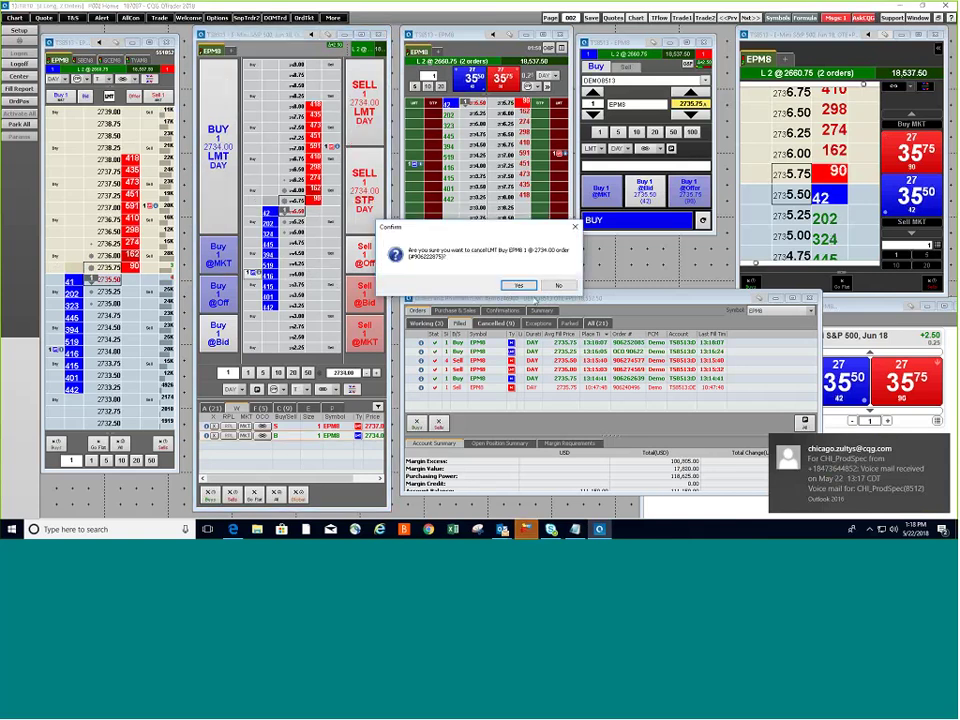
key(Return)
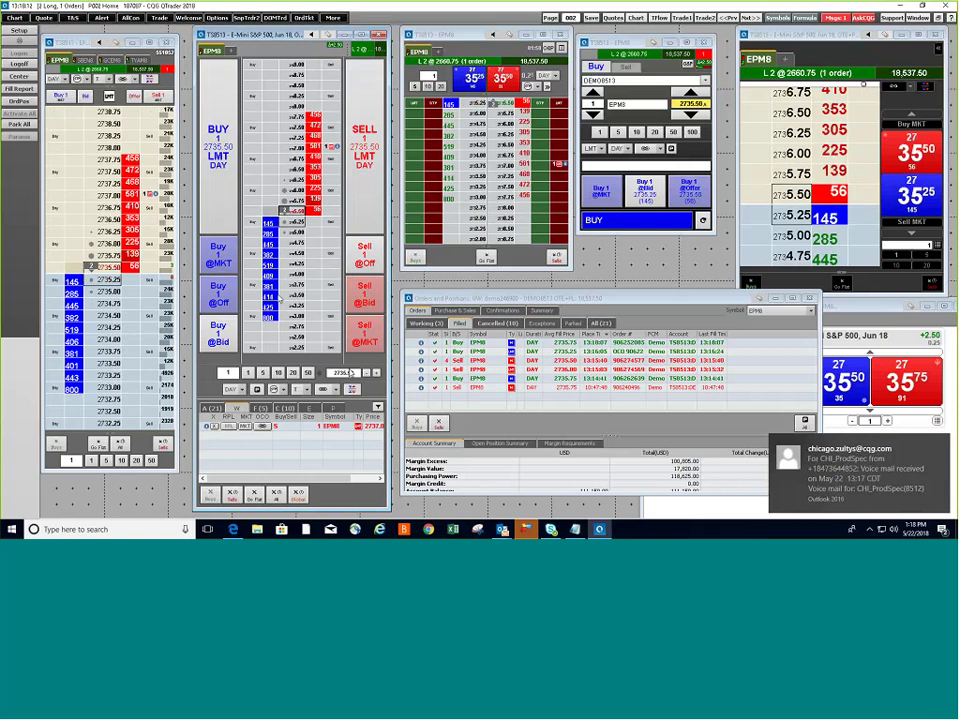
click(340, 157)
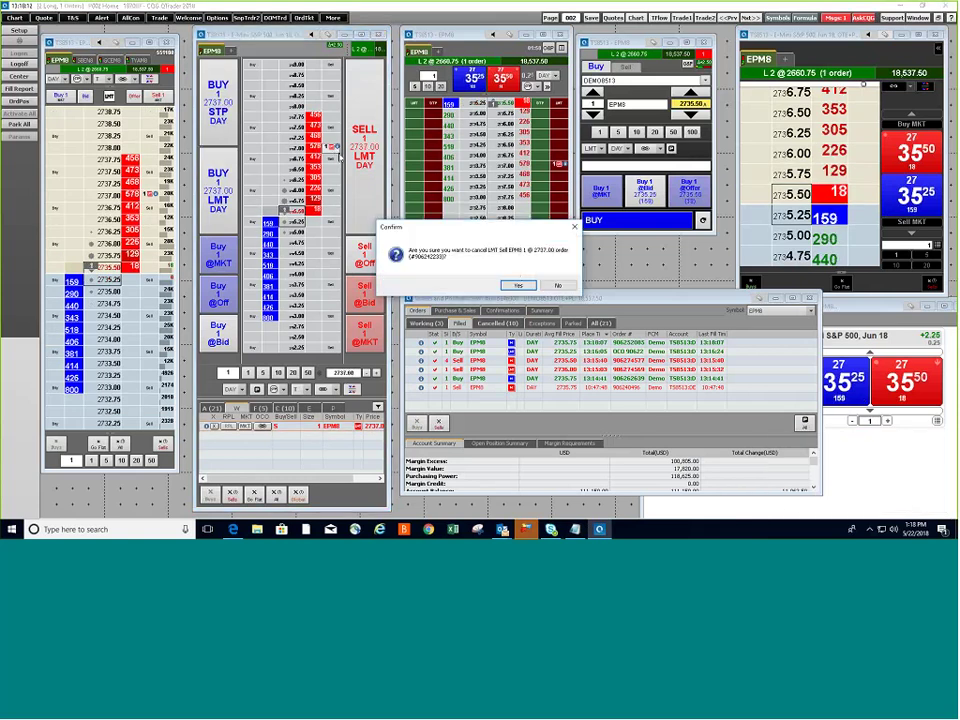
key(Return)
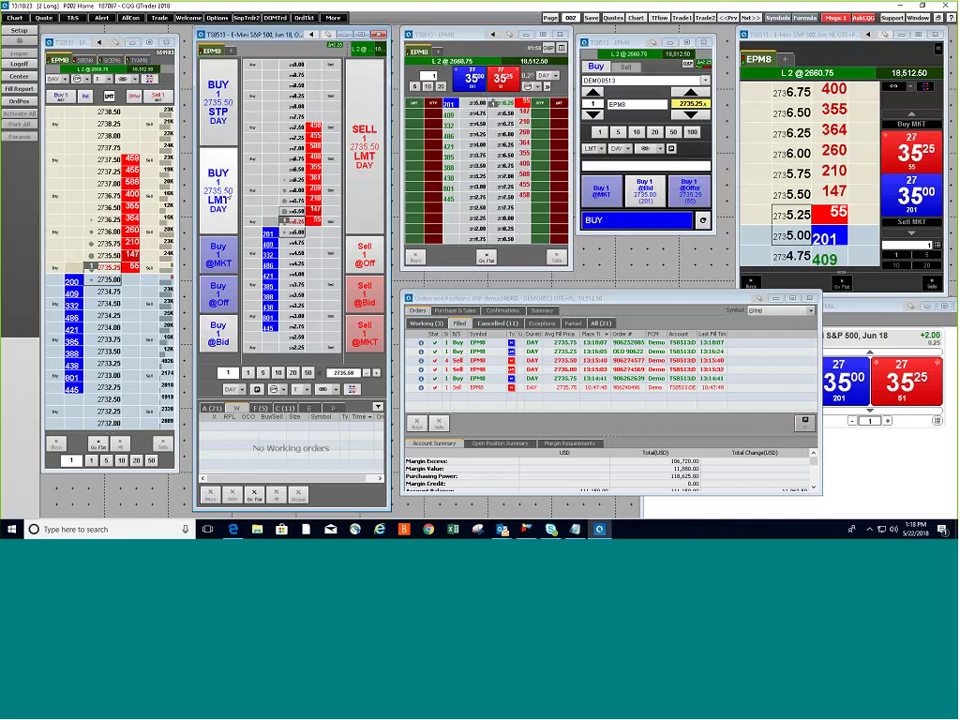
- Place a limit order to buy 1 EPM8 at 2734.50
scroll(214, 199, down, 4)
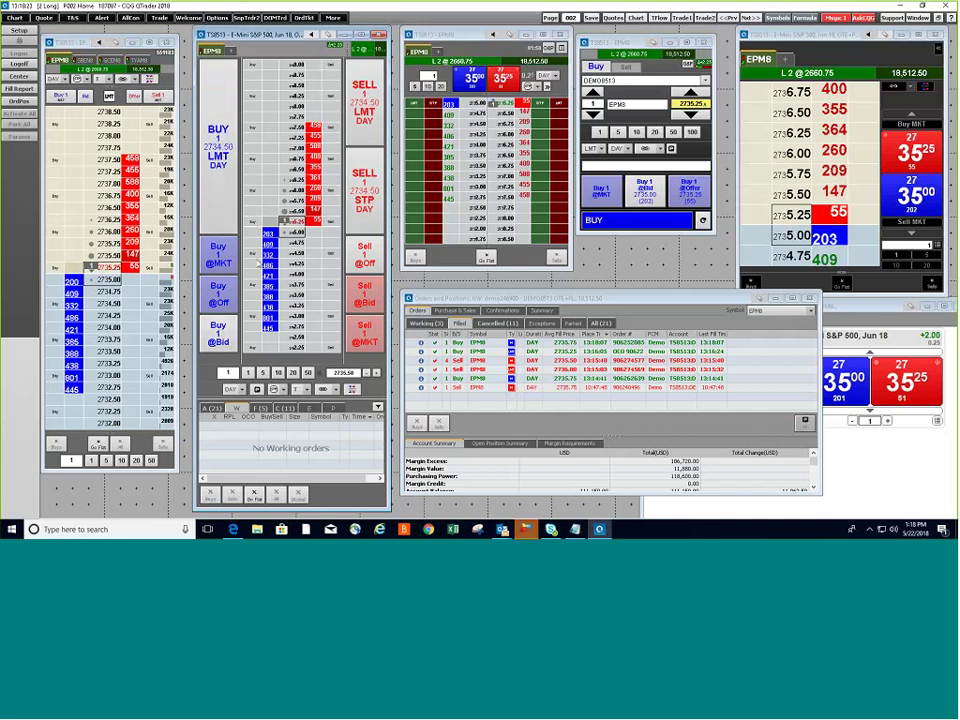
click(210, 203)
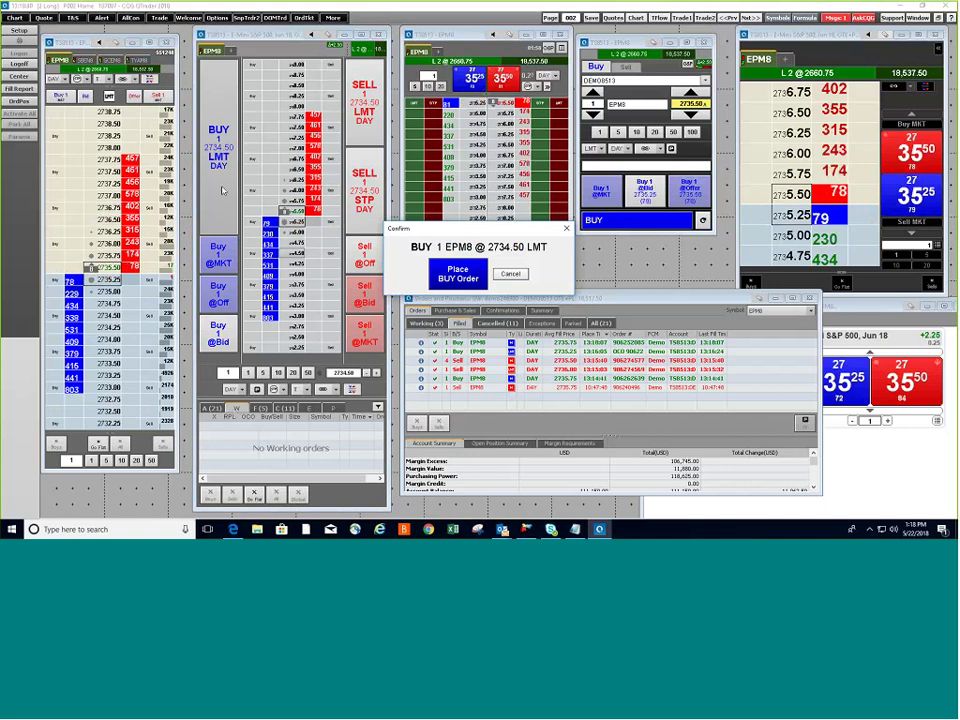
key(Return)
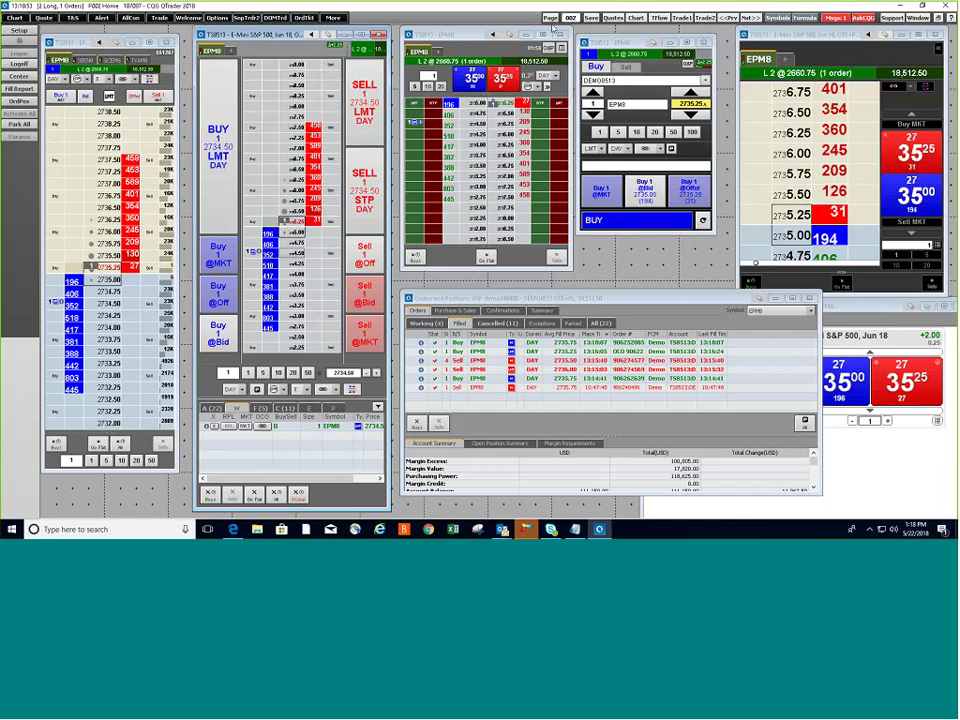
- Switch to page 5 and clear it by closing its Market Watch and remaining windows
click(550, 18)
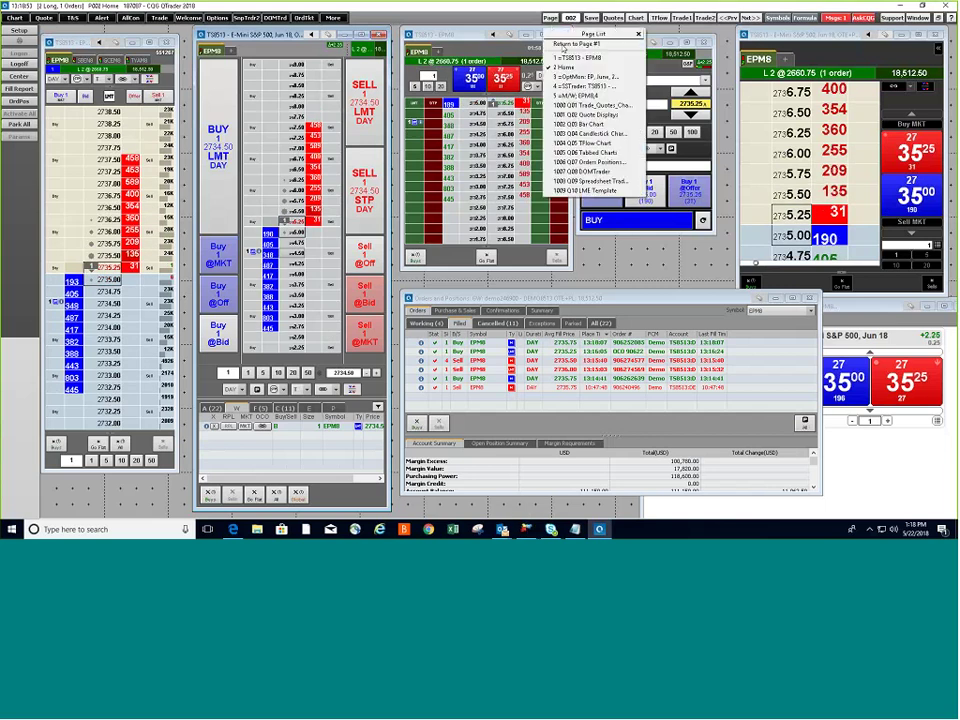
click(572, 95)
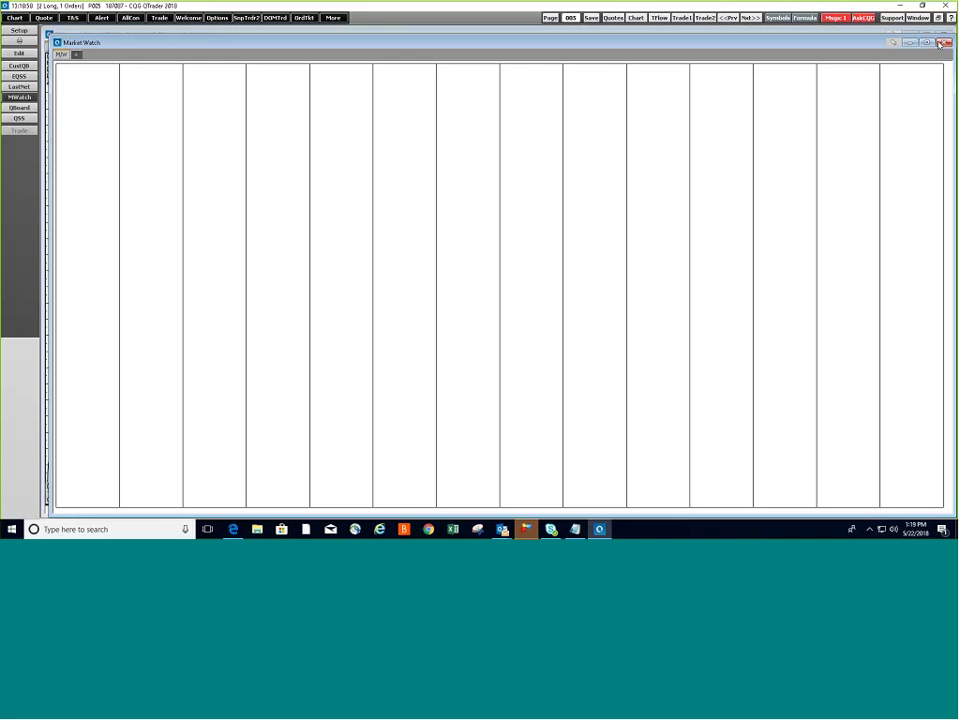
click(940, 42)
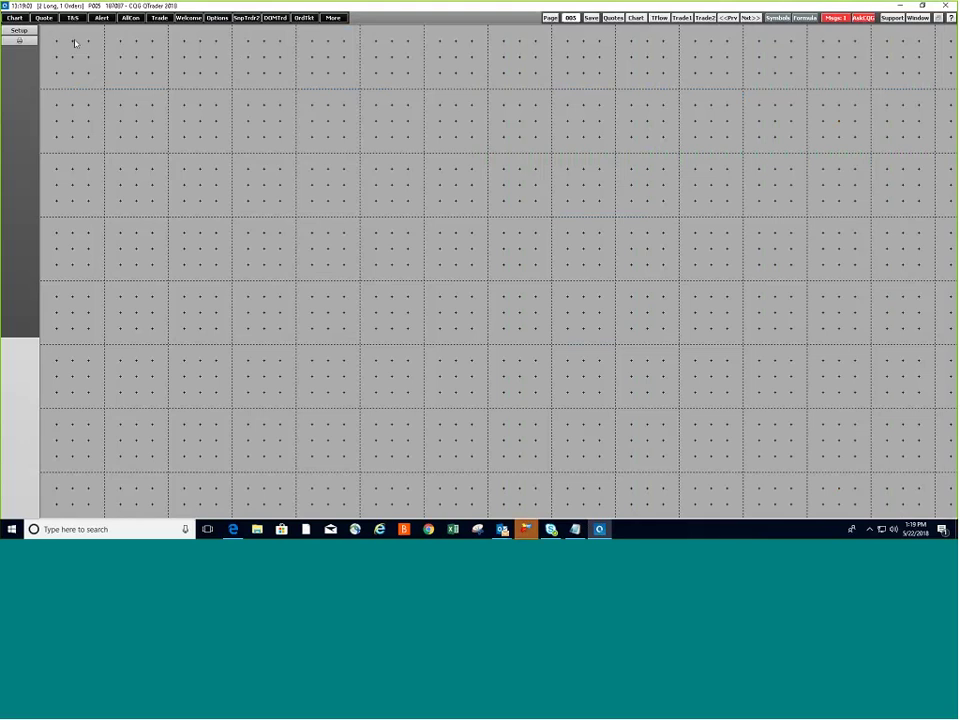
- Open an EPM8 chart on the empty page and set its interval to 10 minutes
click(16, 18)
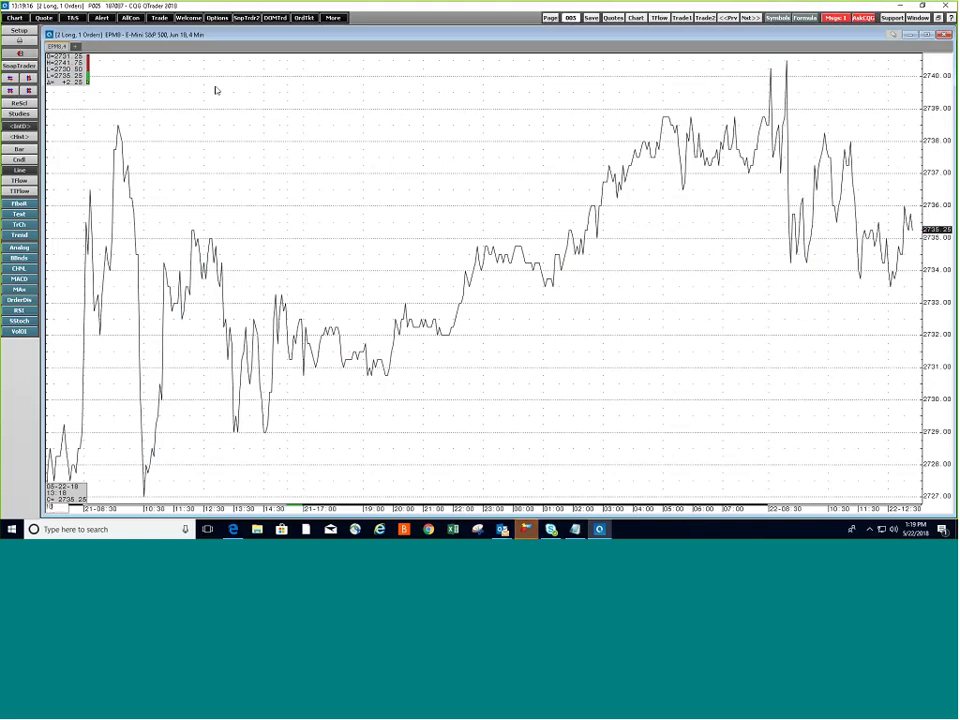
text(10)
key(Return)
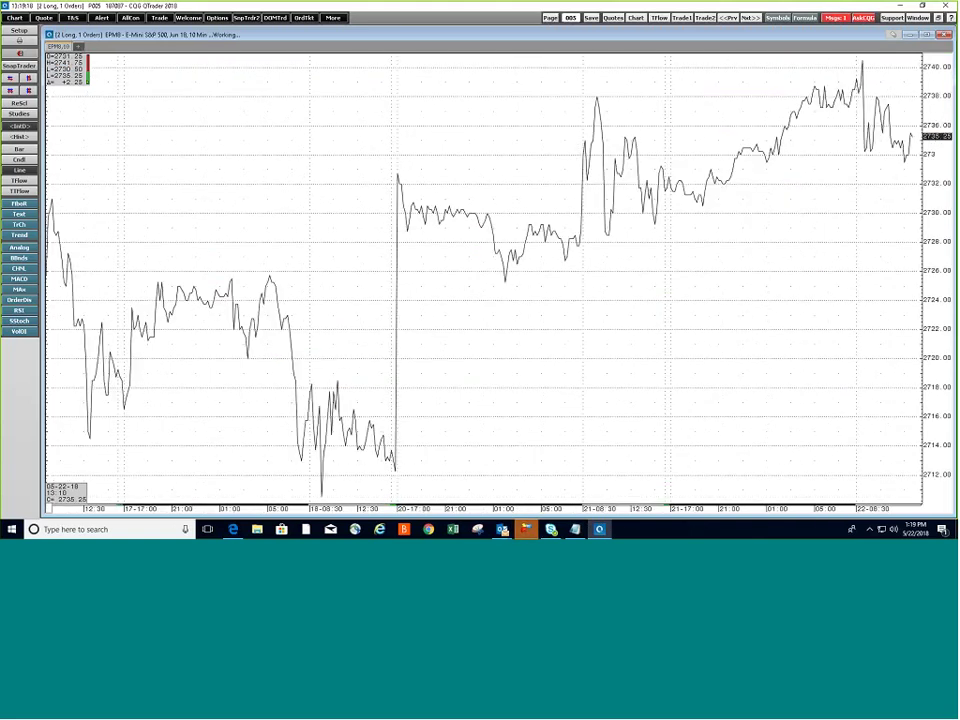
- Try the Bar, Candlestick and TFlow chart types on the EPM8 chart
right_click(417, 37)
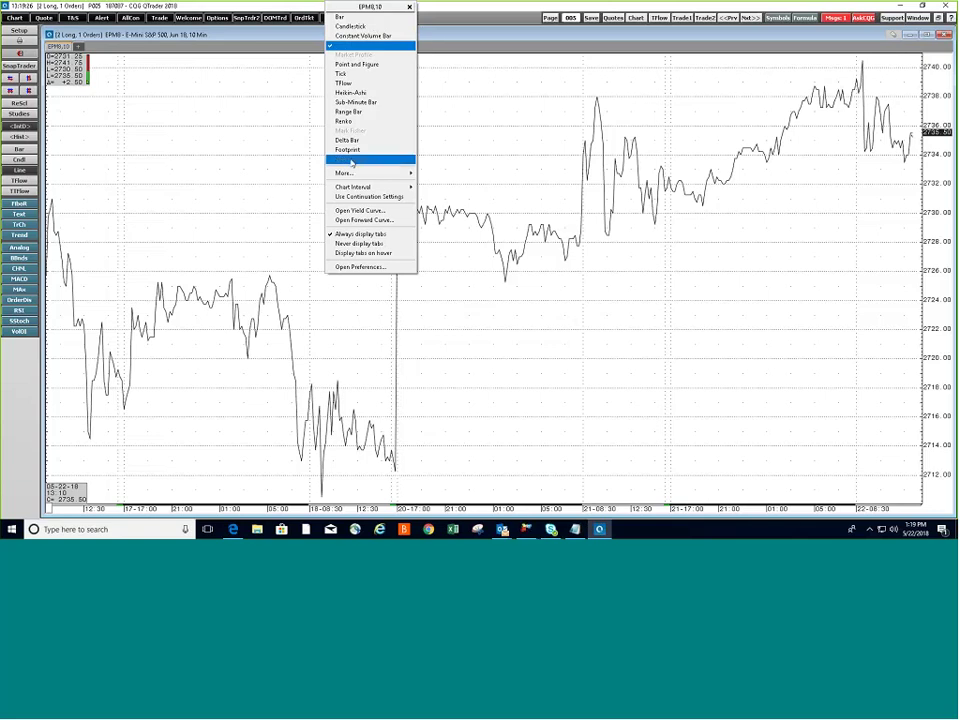
click(340, 17)
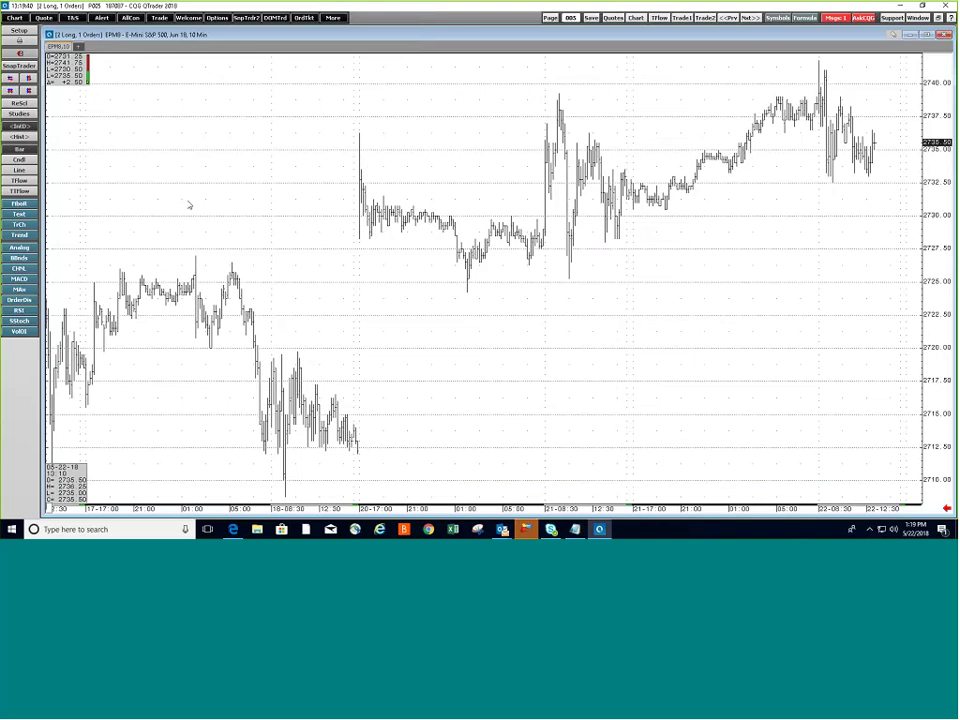
click(19, 159)
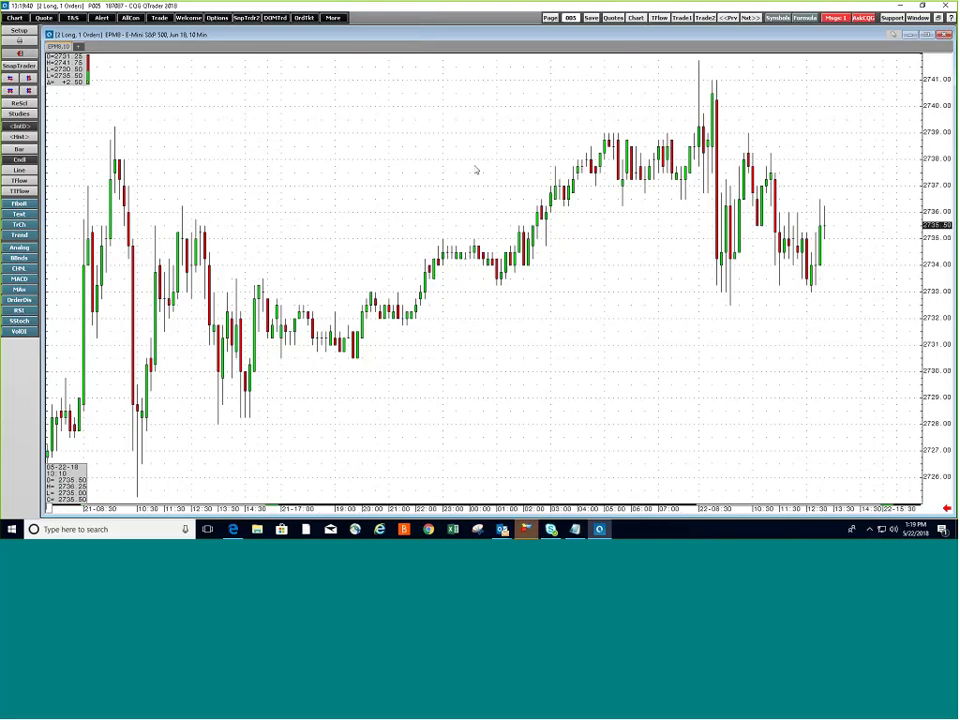
click(19, 180)
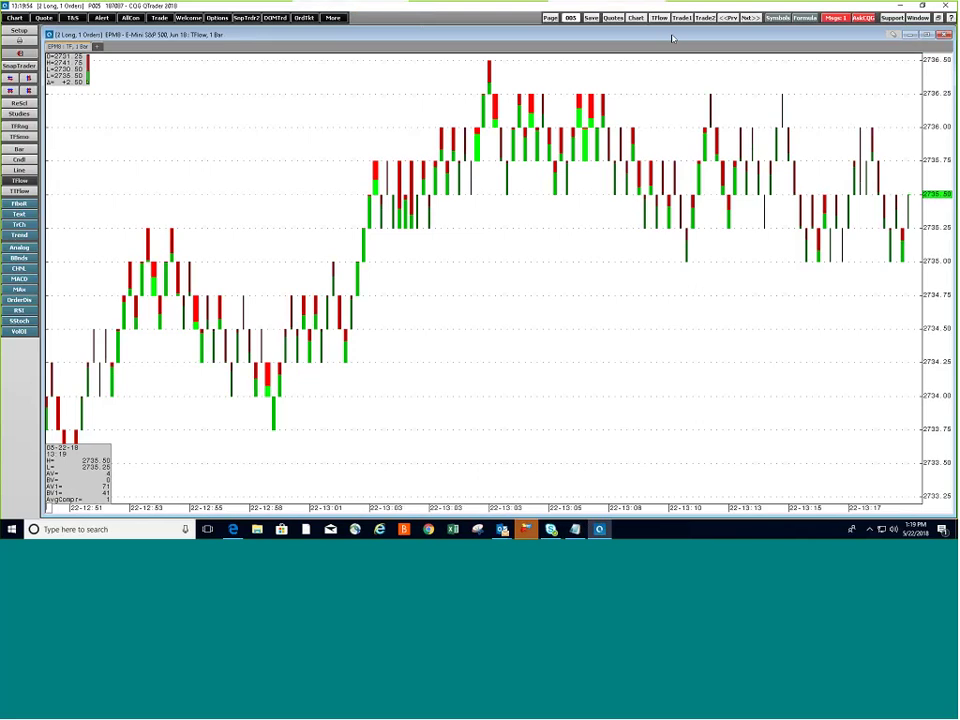
- Try the Heikin-Ashi and Range Bar chart types on the EPM8 chart
click(636, 18)
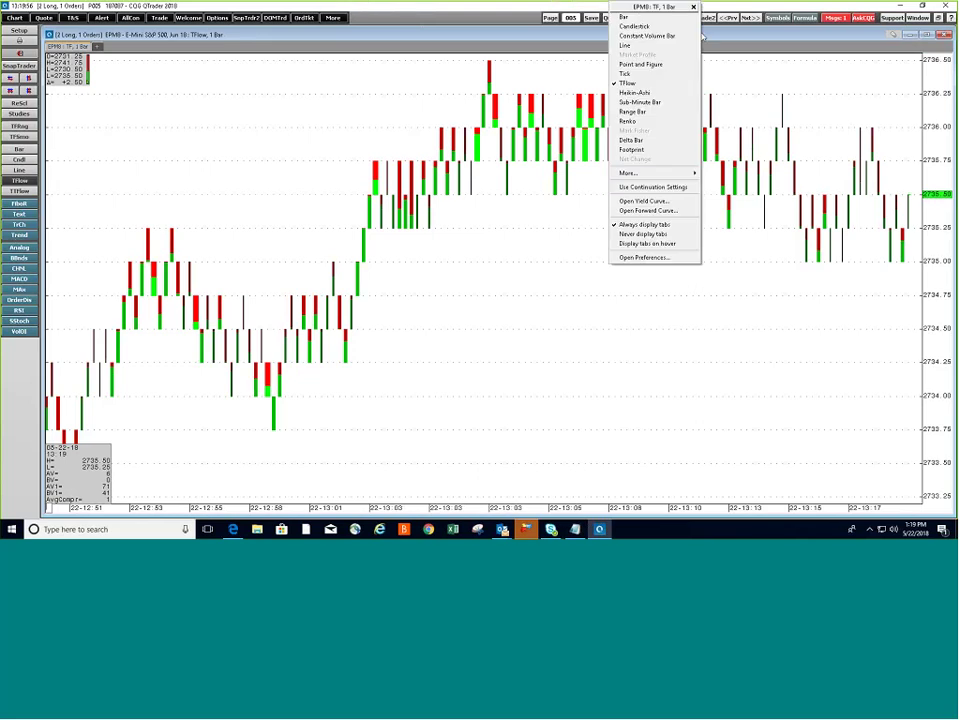
click(636, 92)
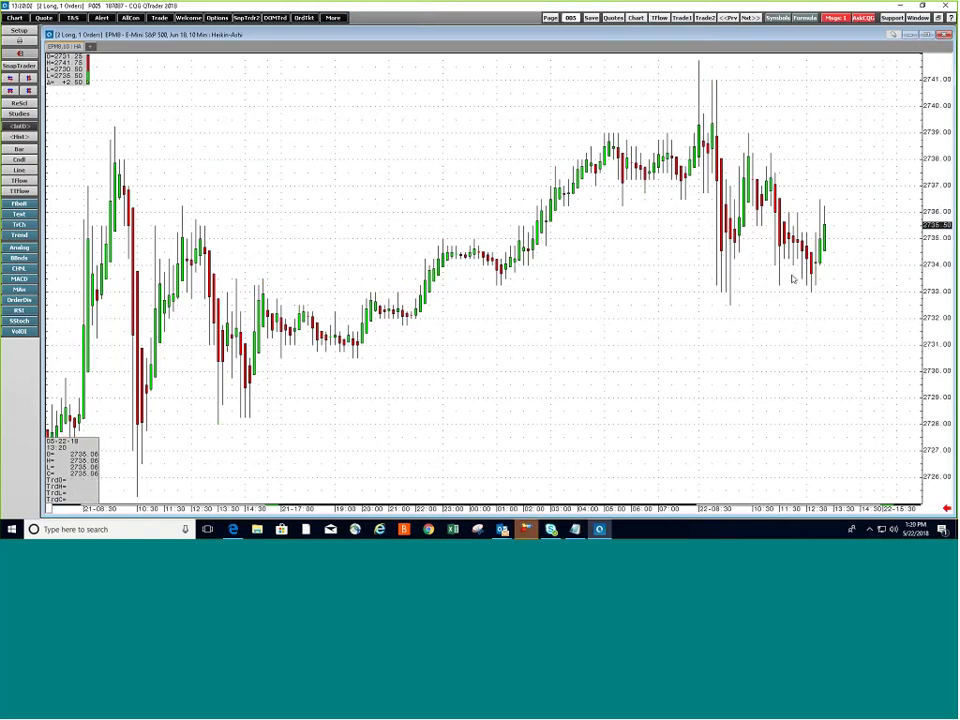
right_click(370, 271)
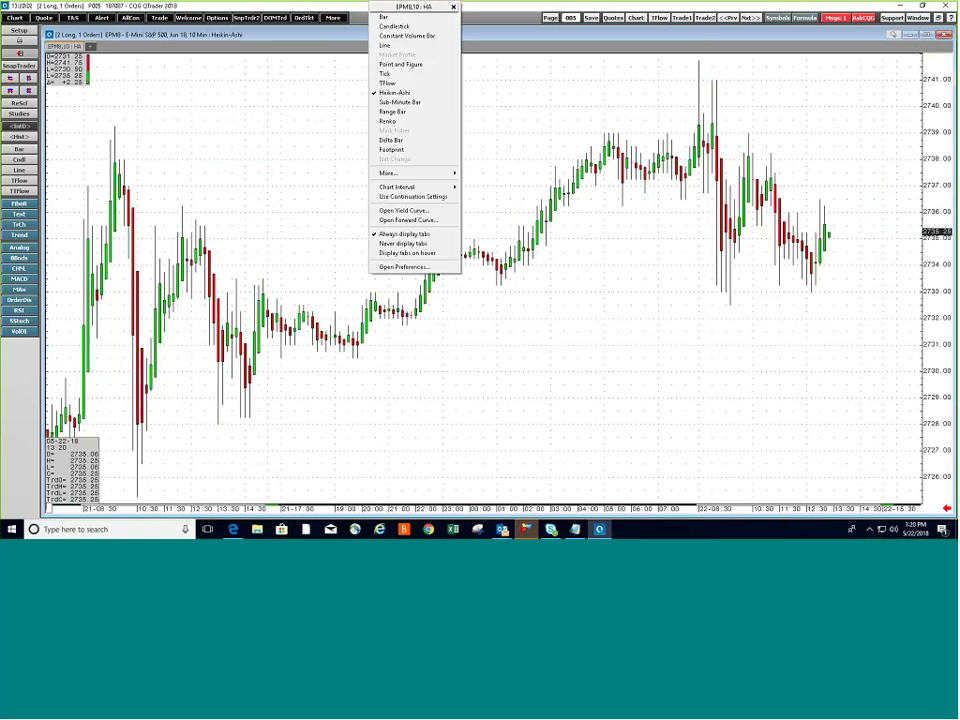
click(412, 112)
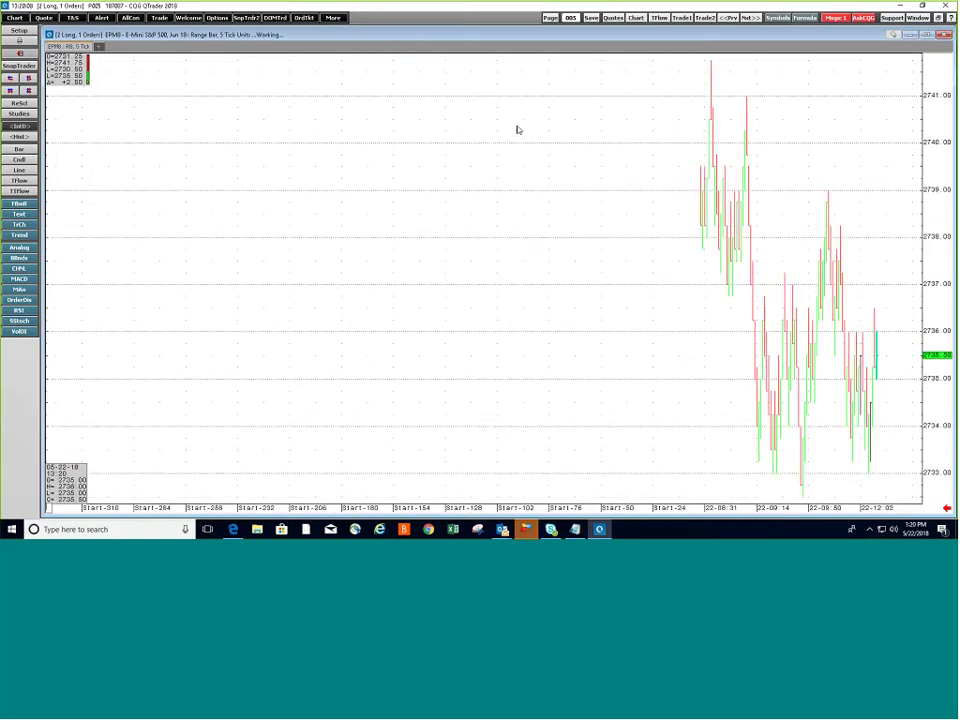
- Change the EPM8 chart to the Renko type, and look over the list of other available chart types
right_click(459, 80)
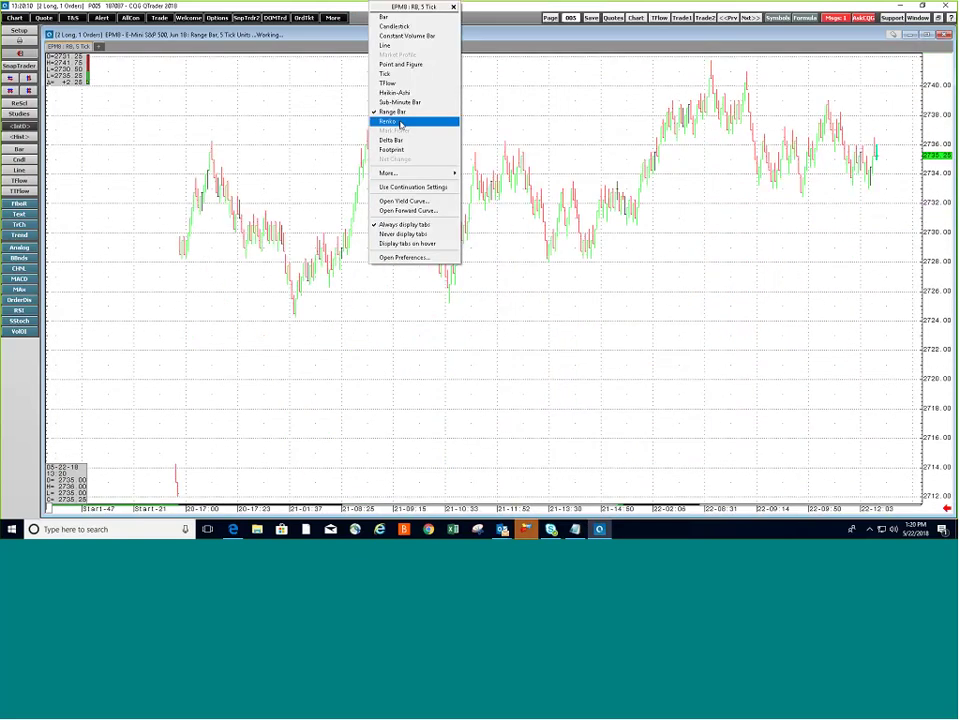
click(401, 124)
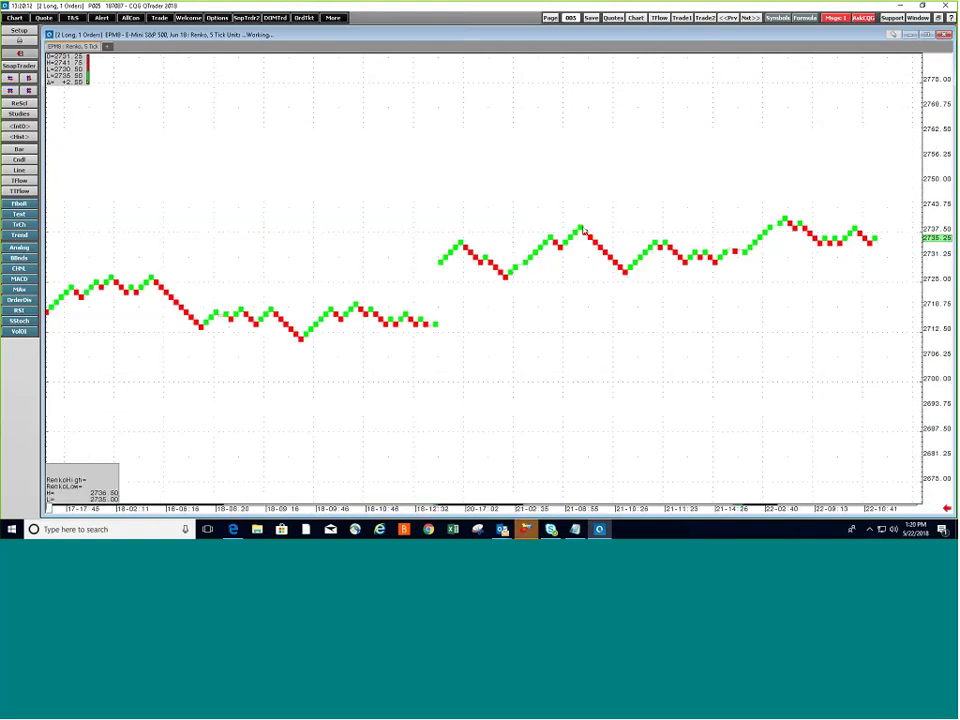
mouse_move(588, 242)
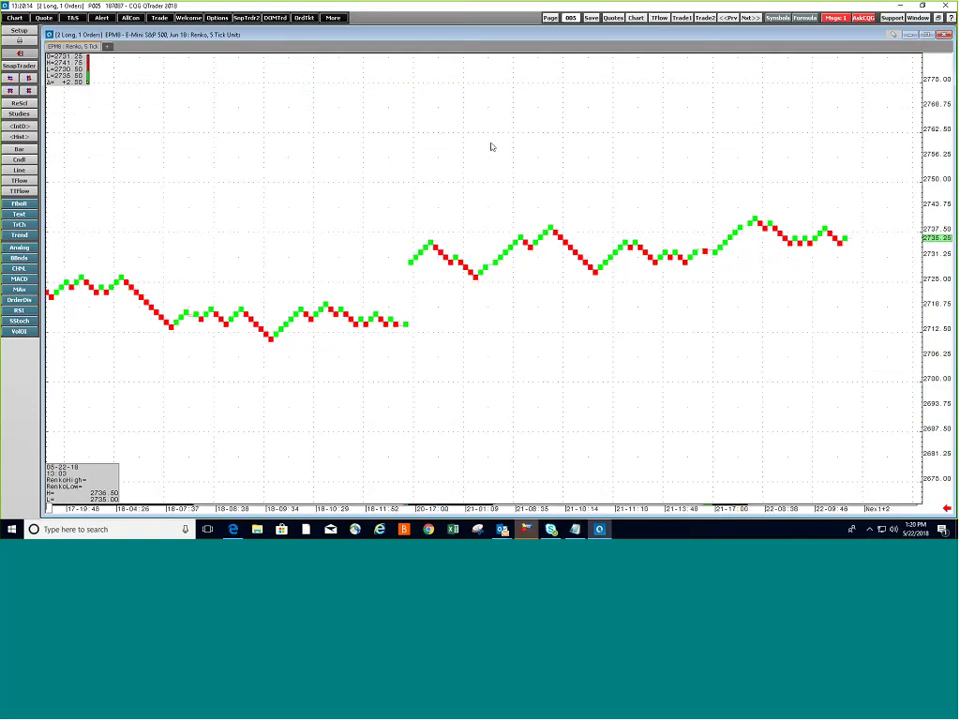
right_click(481, 38)
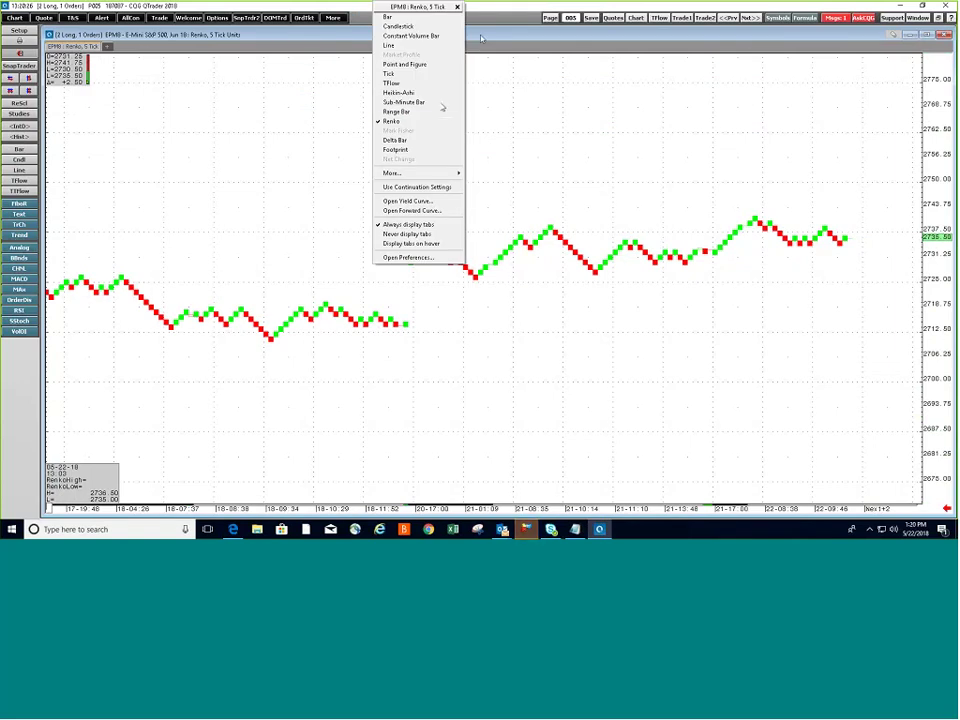
click(534, 105)
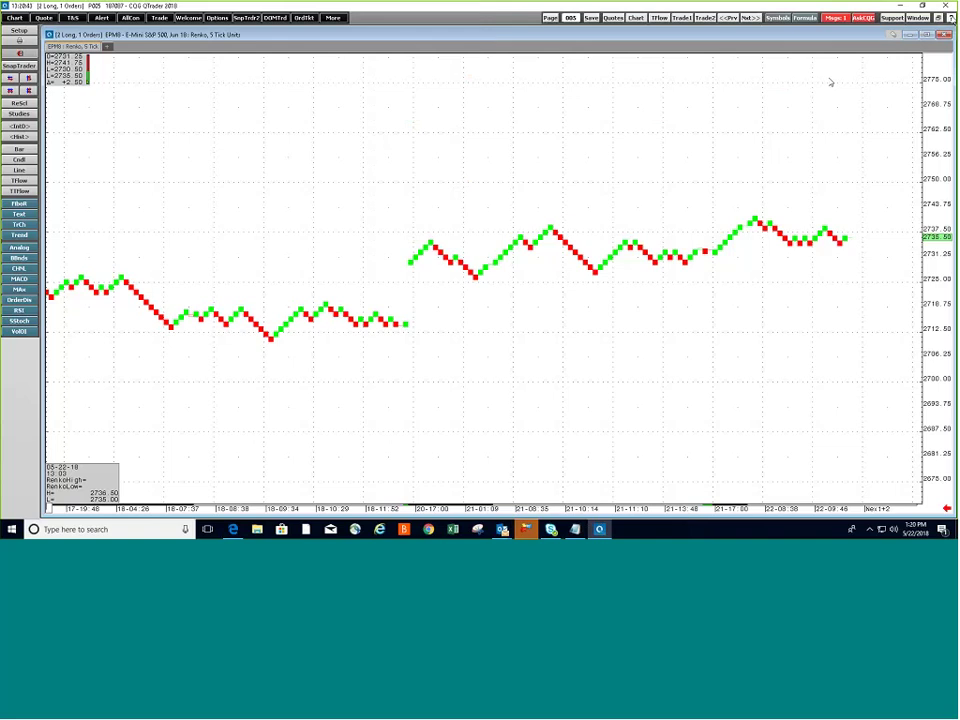
- Open the What's New in This Version help page, and look at the help's topic search and contents list
click(951, 17)
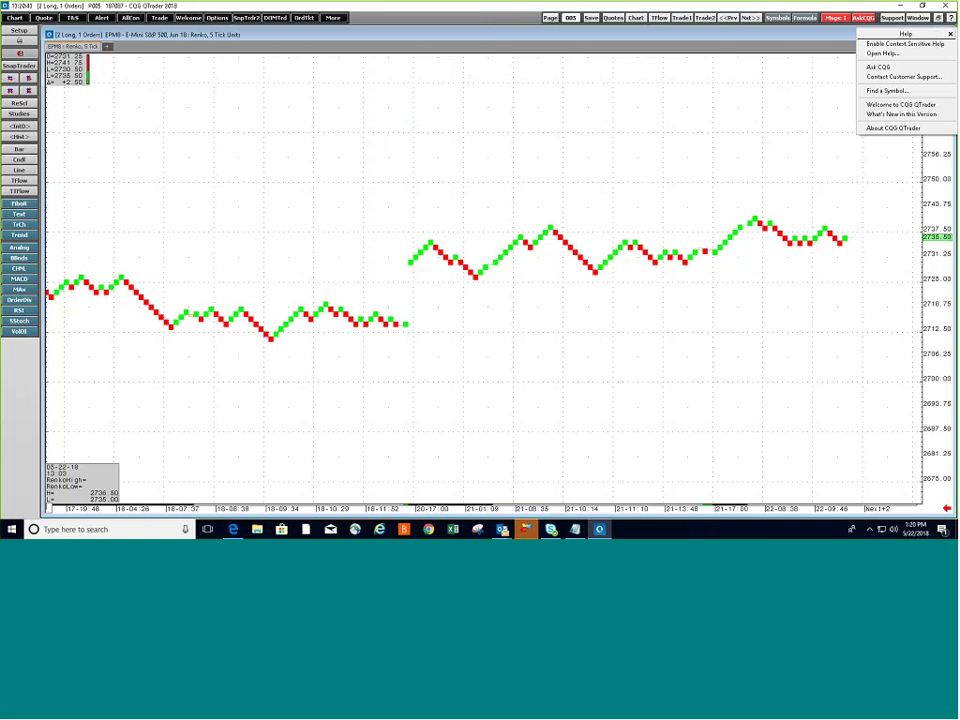
click(880, 114)
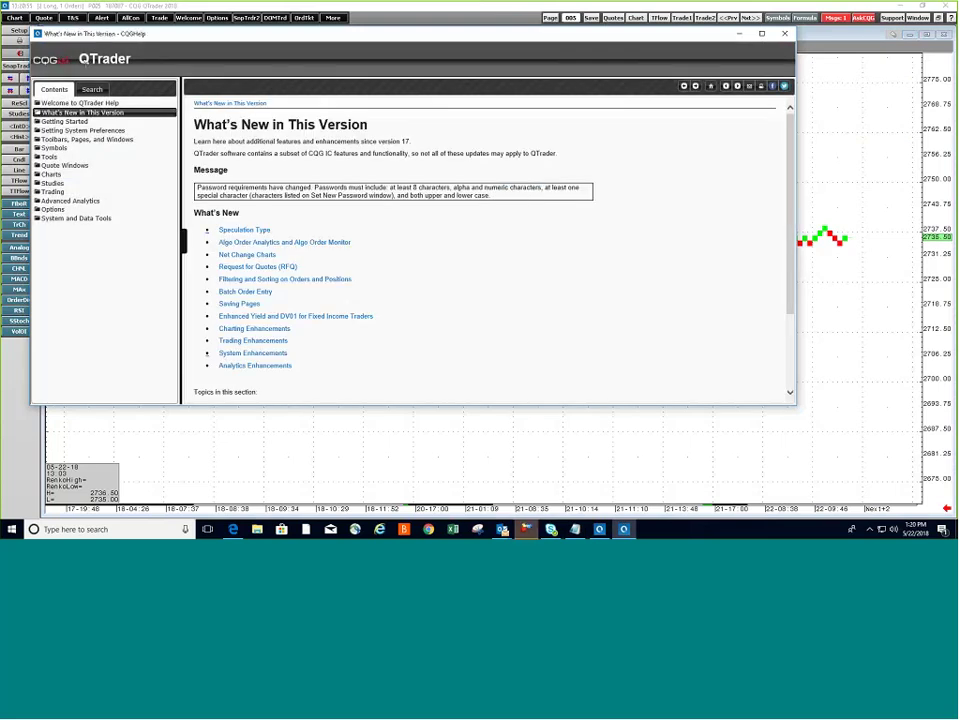
click(92, 89)
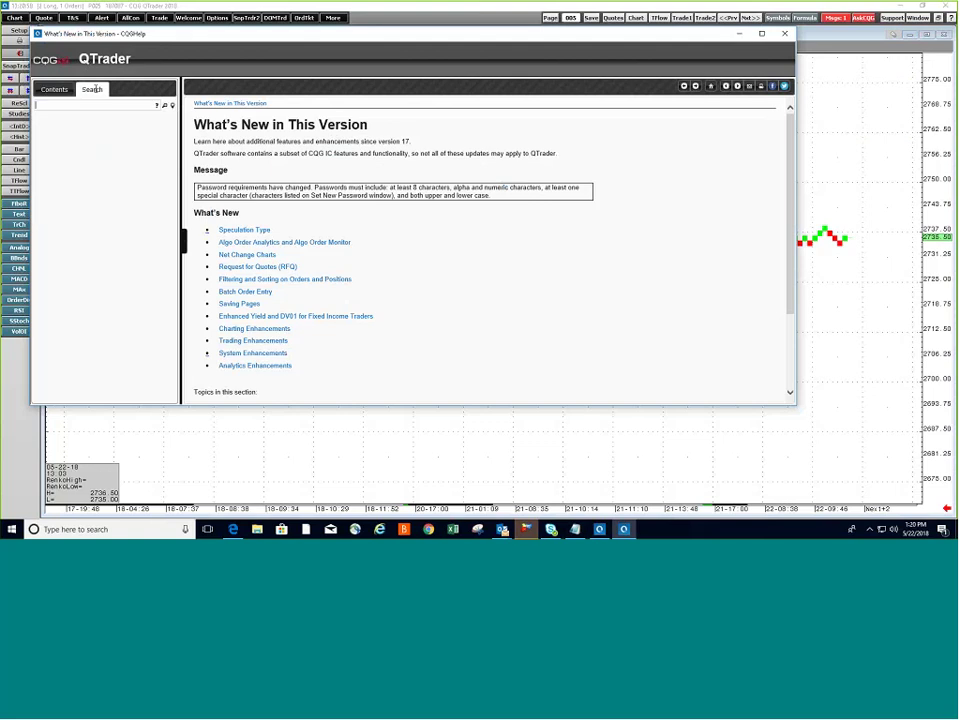
click(55, 104)
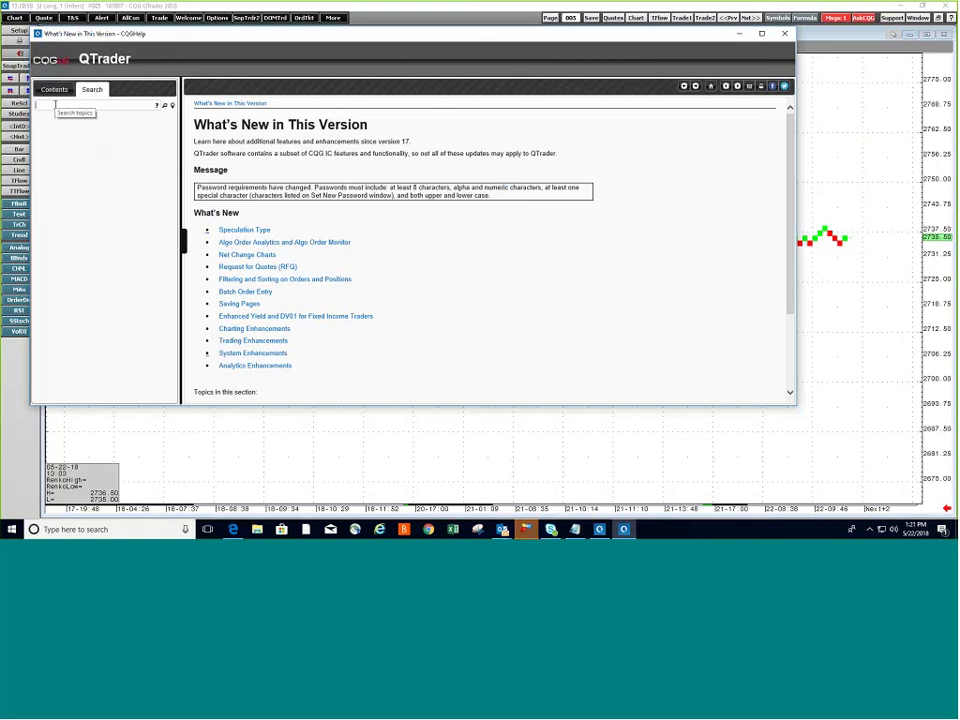
click(55, 90)
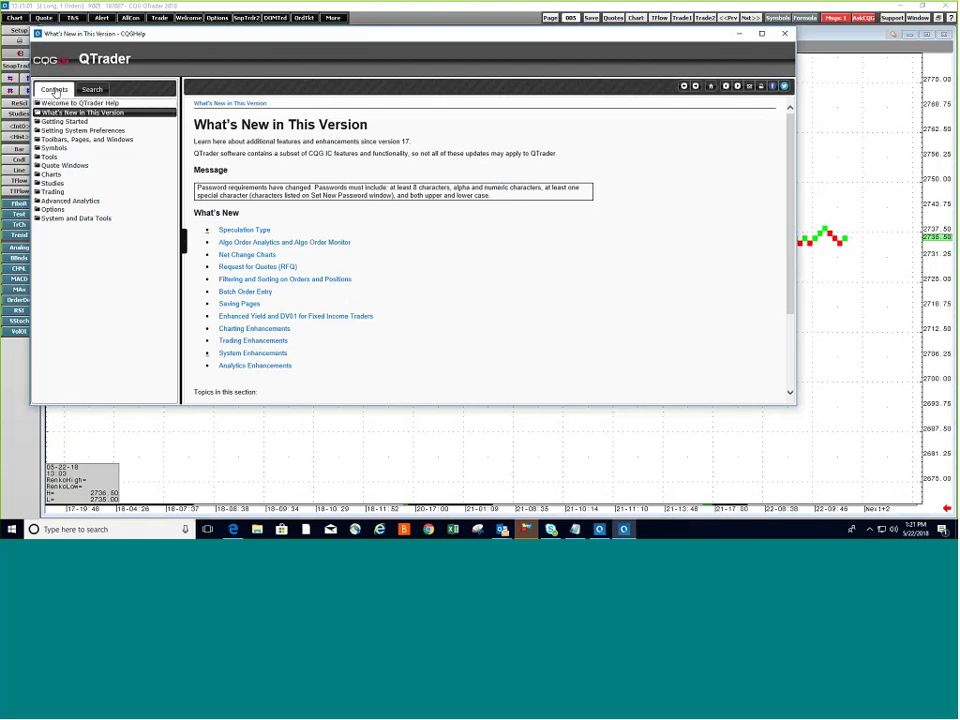
- Page through the Charts help section from its overview to Recalc Chart Preferences, and close the help window
click(54, 175)
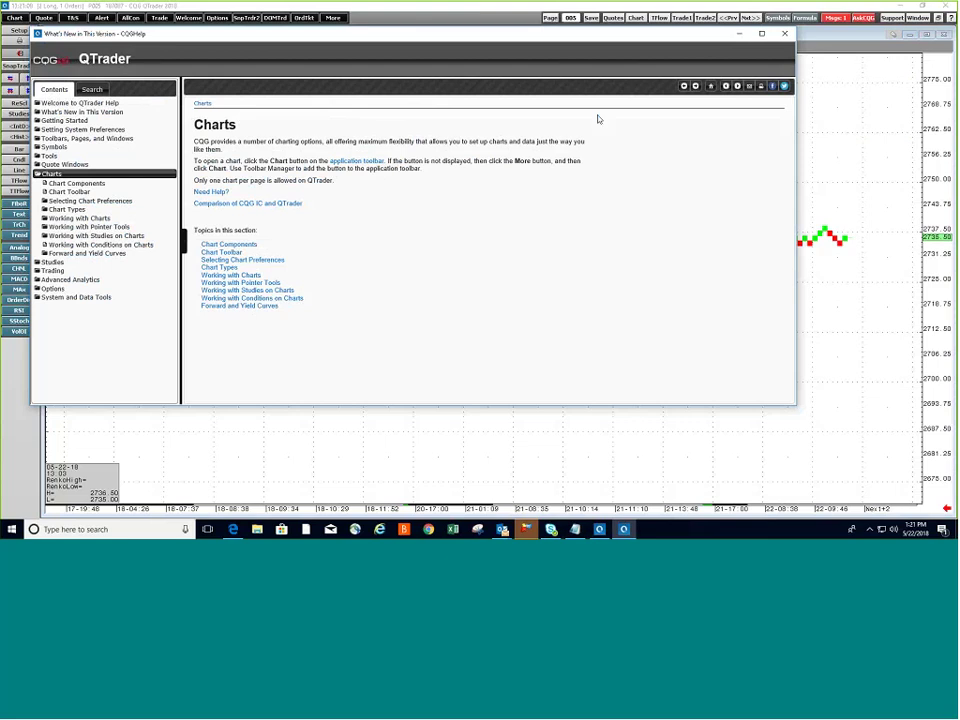
click(697, 87)
click(697, 87)
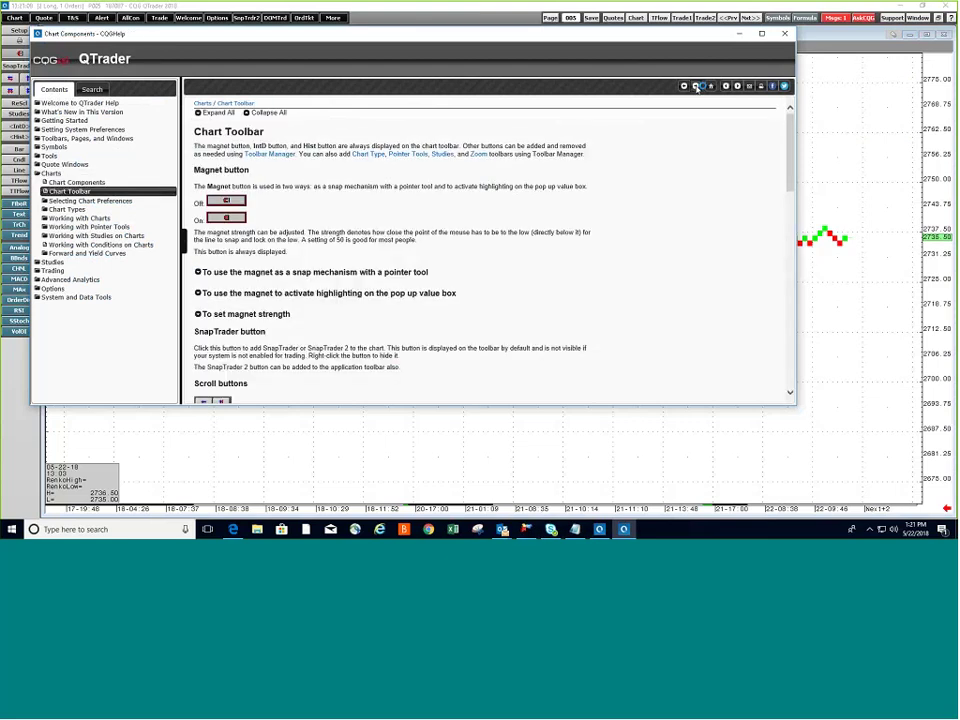
click(697, 87)
click(697, 87)
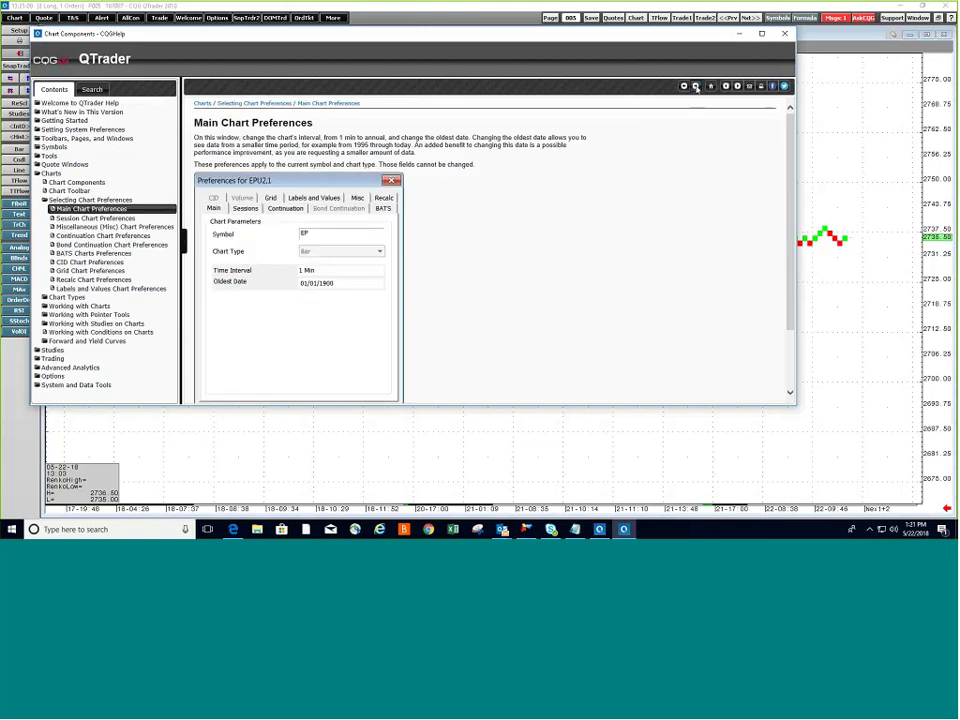
click(697, 87)
click(697, 87)
click(697, 87)
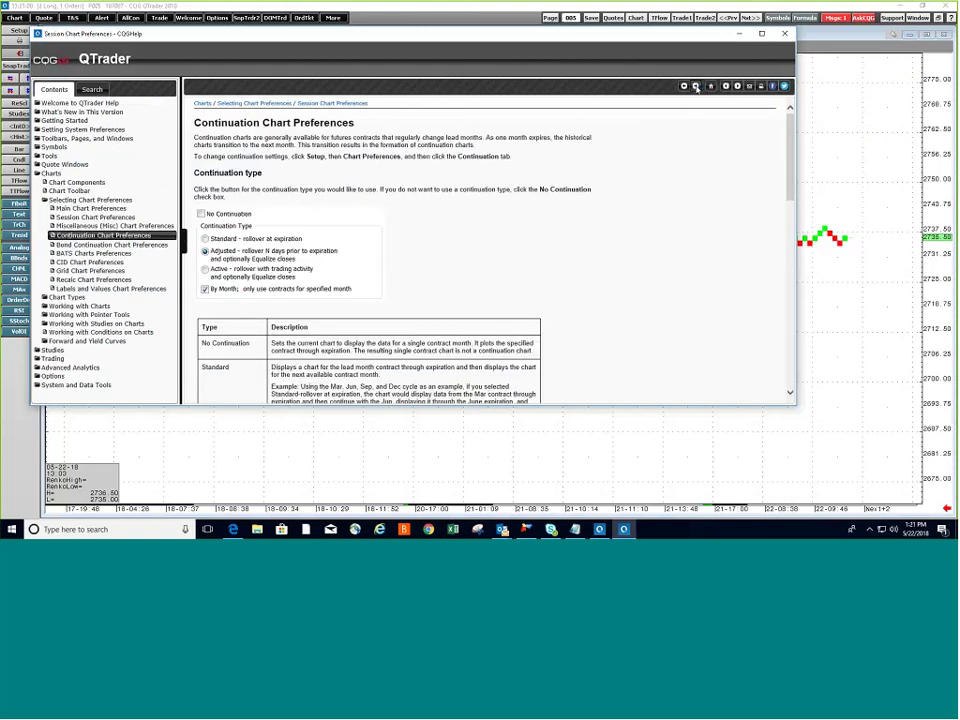
click(697, 87)
click(697, 87)
click(697, 87)
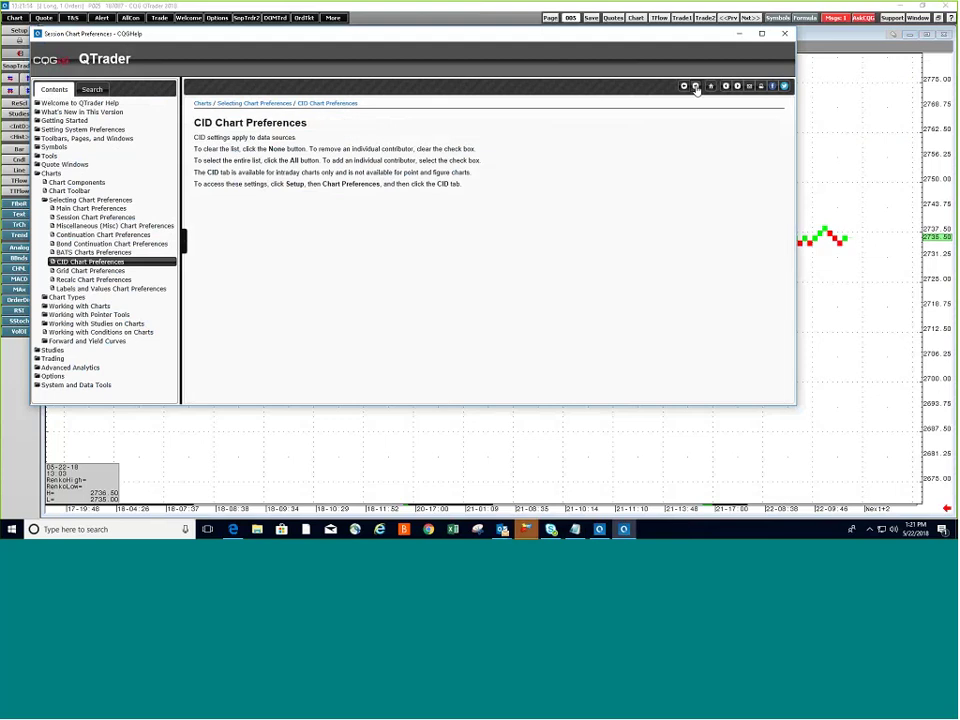
click(697, 87)
click(697, 87)
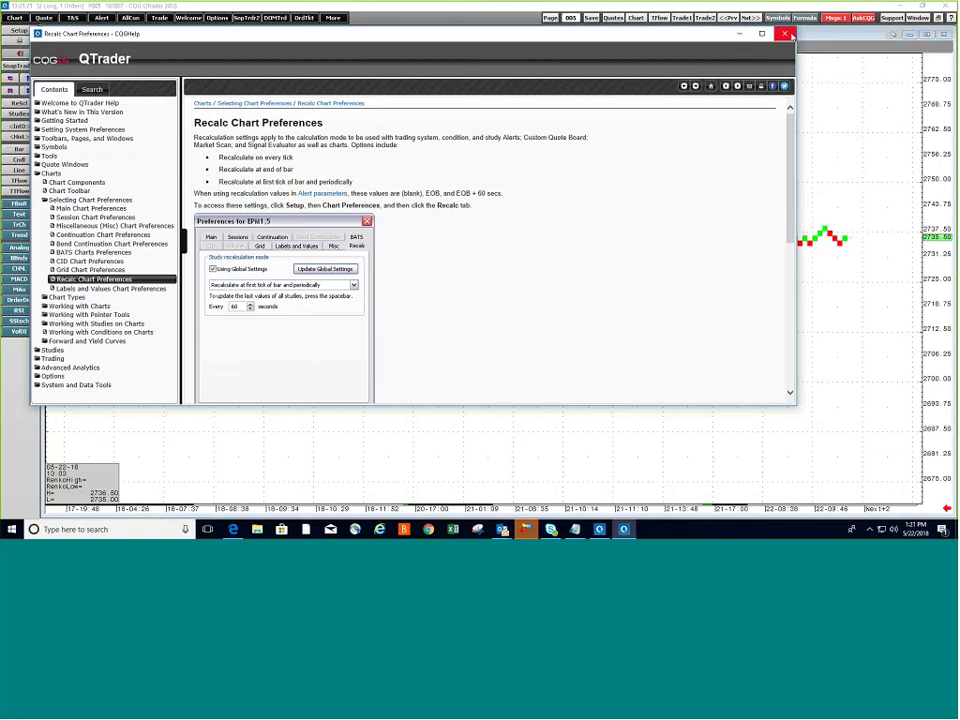
click(786, 34)
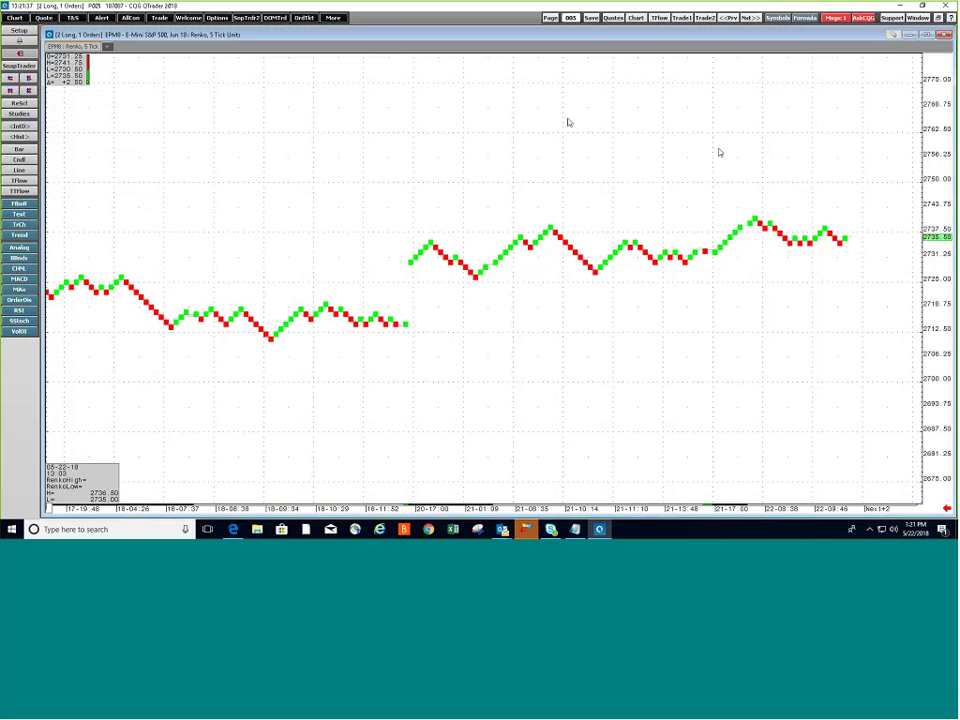
- Zoom in on the most recent Renko bricks of the EPM8 chart and shift the visible time range
scroll(567, 122, down, 2)
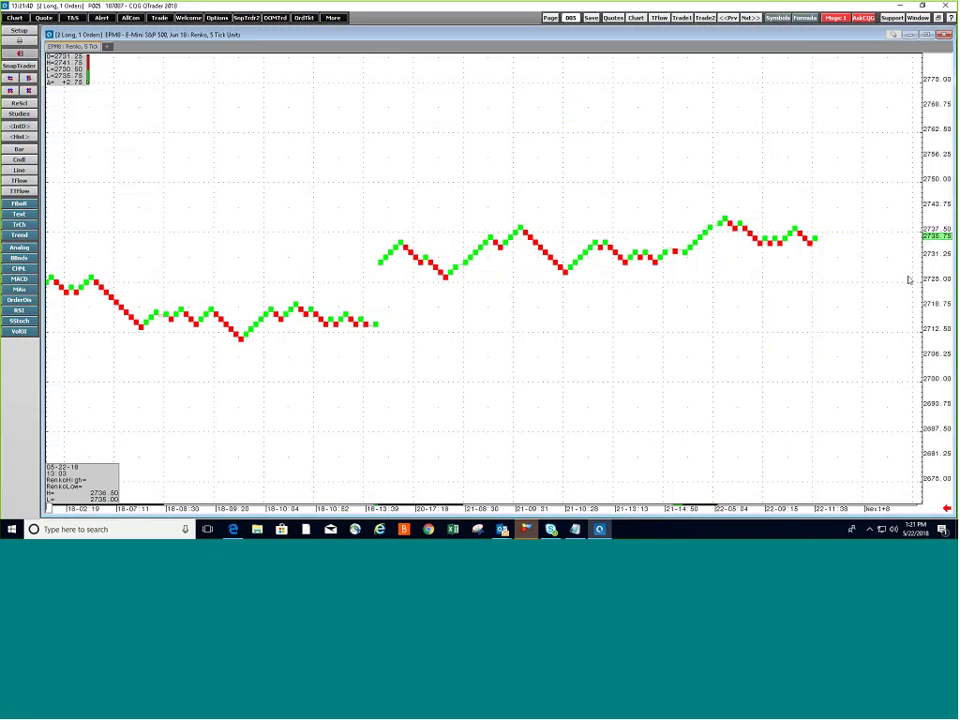
scroll(909, 280, up, 5)
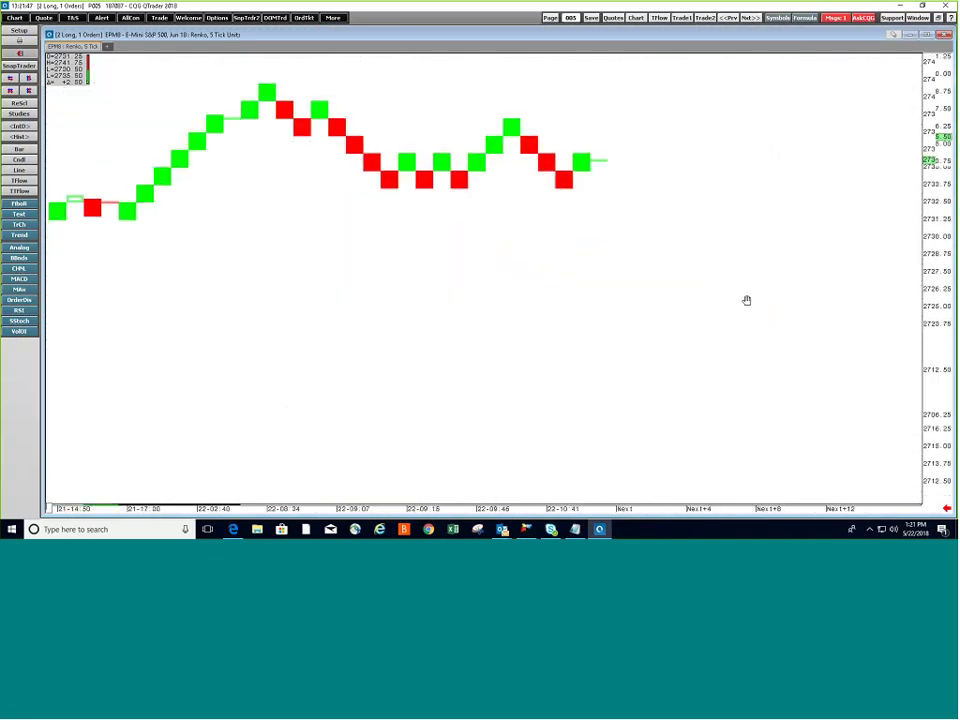
scroll(748, 320, down, 5)
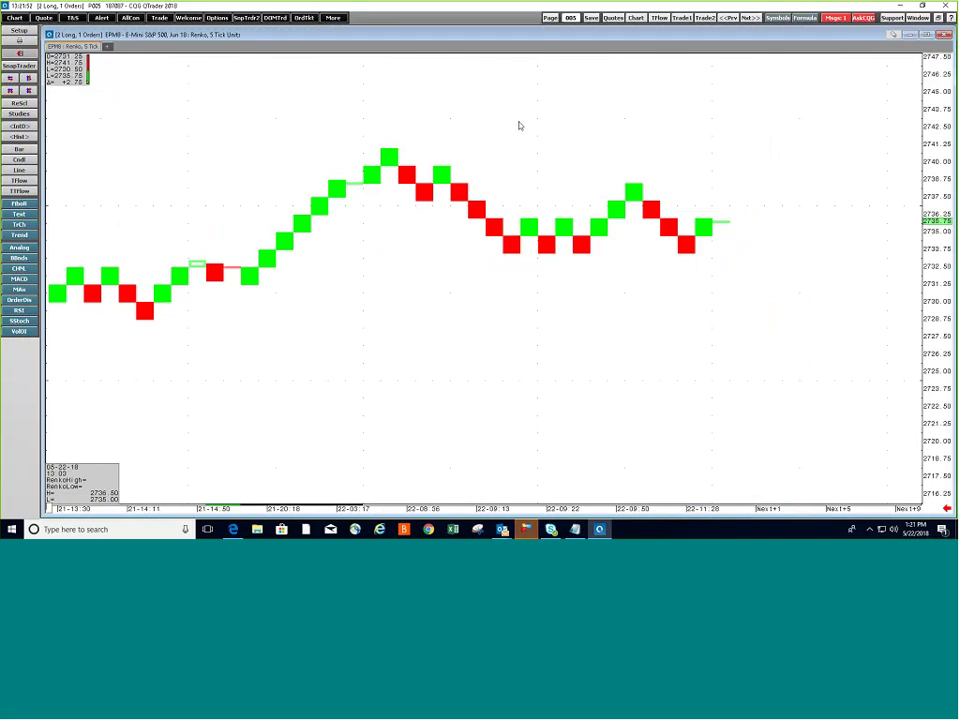
scroll(518, 124, up, 1)
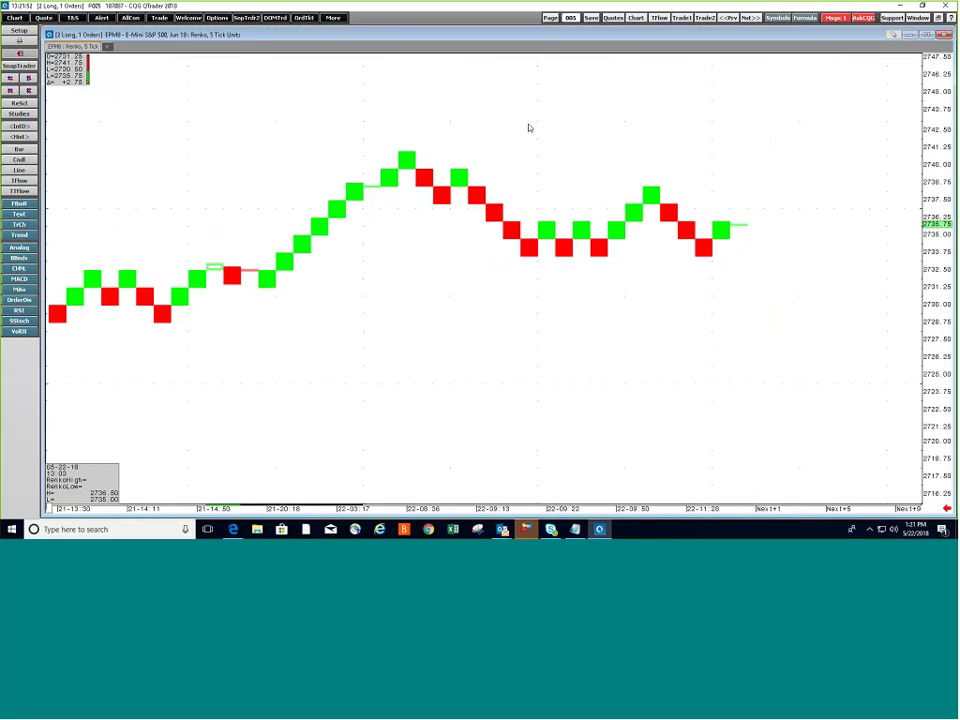